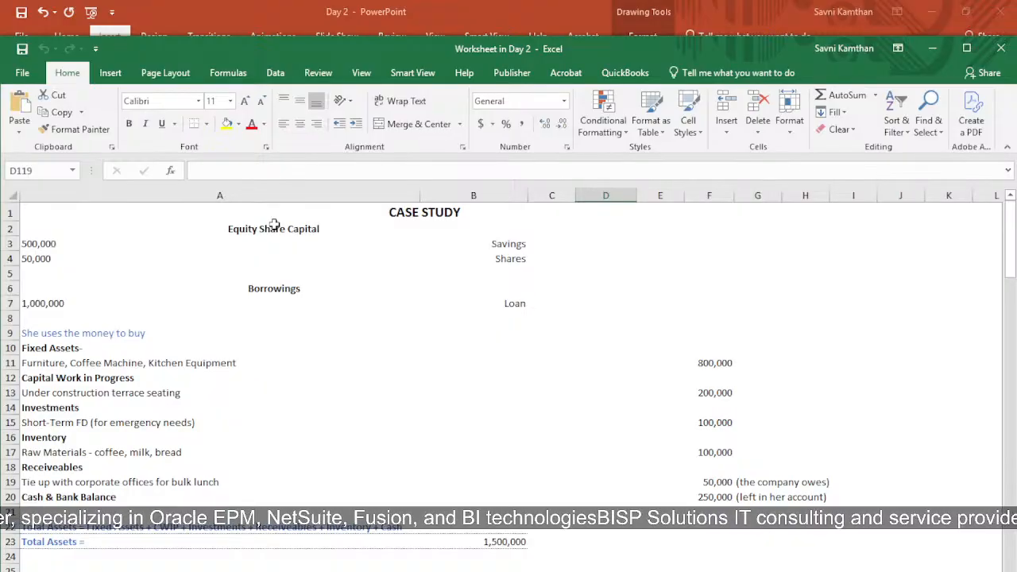
# Step: Examine the case study's title, equity share capital amounts for savings and shares, and the borrowed loan amount
pyautogui.click(402, 223)
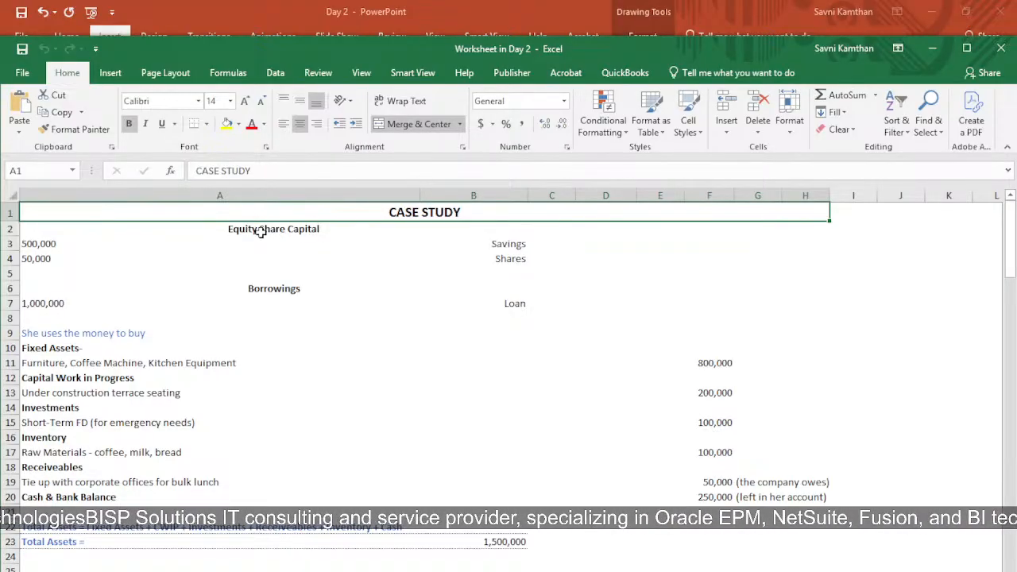
pyautogui.click(261, 231)
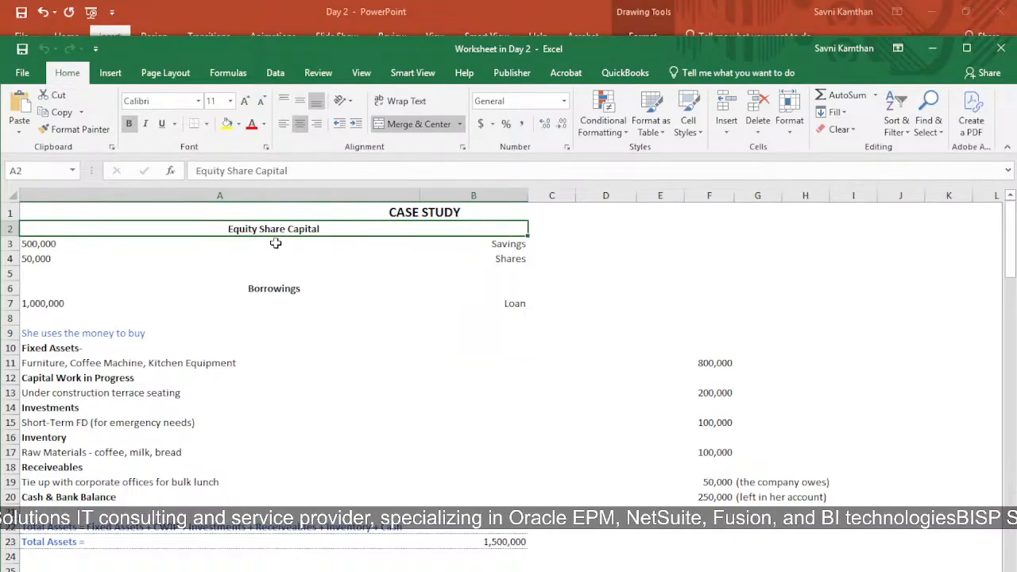
pyautogui.click(282, 244)
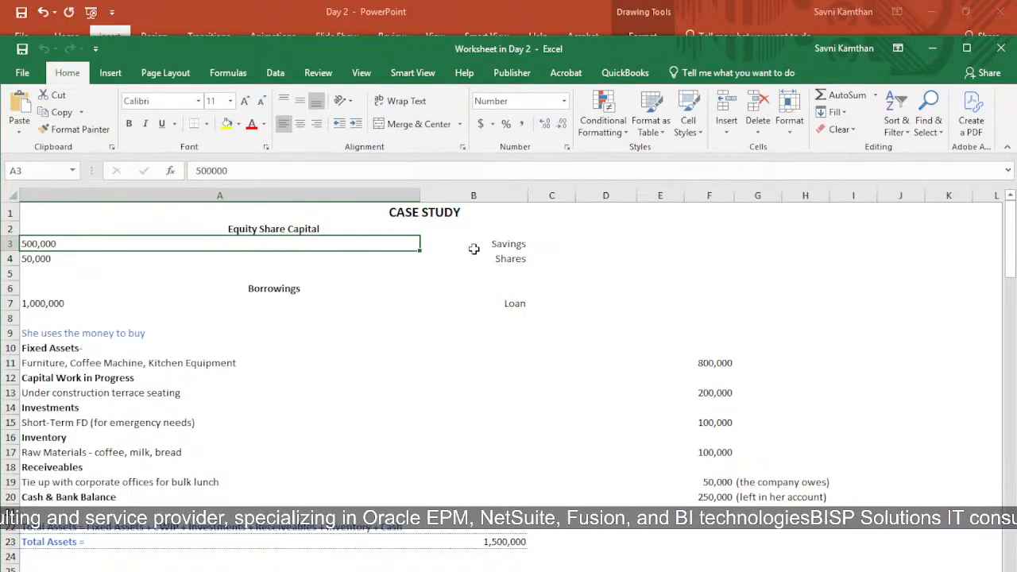
pyautogui.click(508, 246)
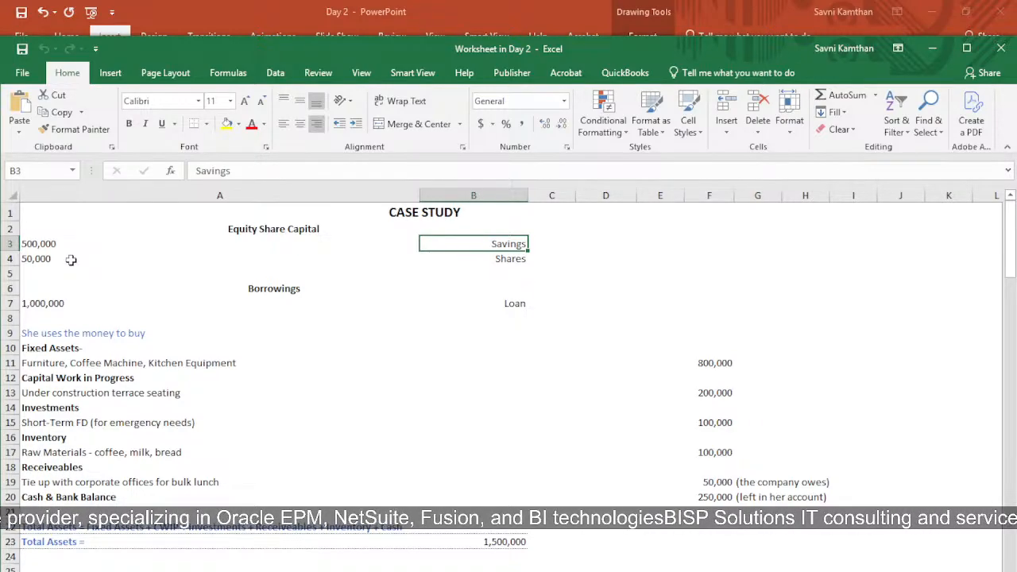
pyautogui.click(155, 260)
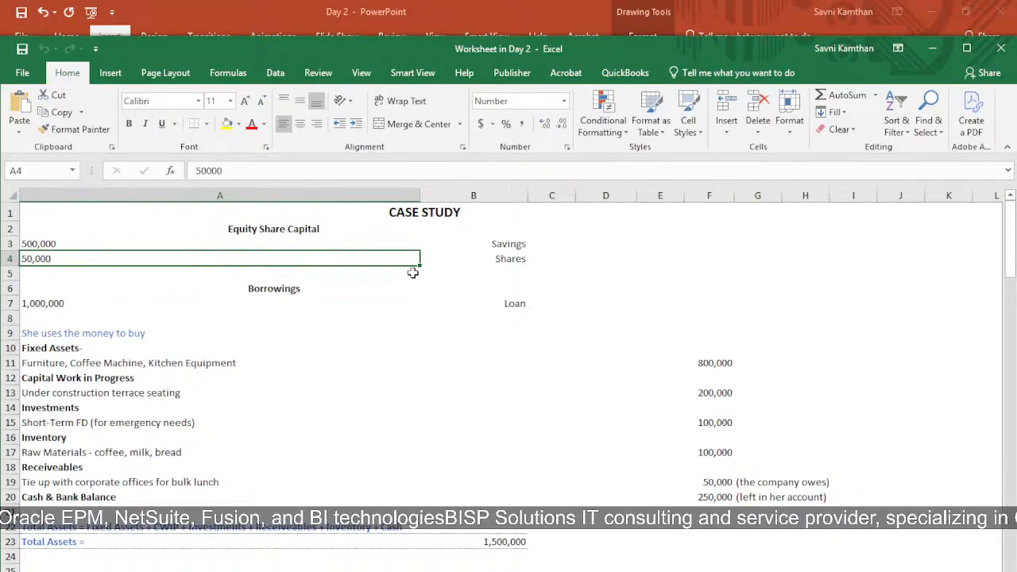
pyautogui.click(211, 316)
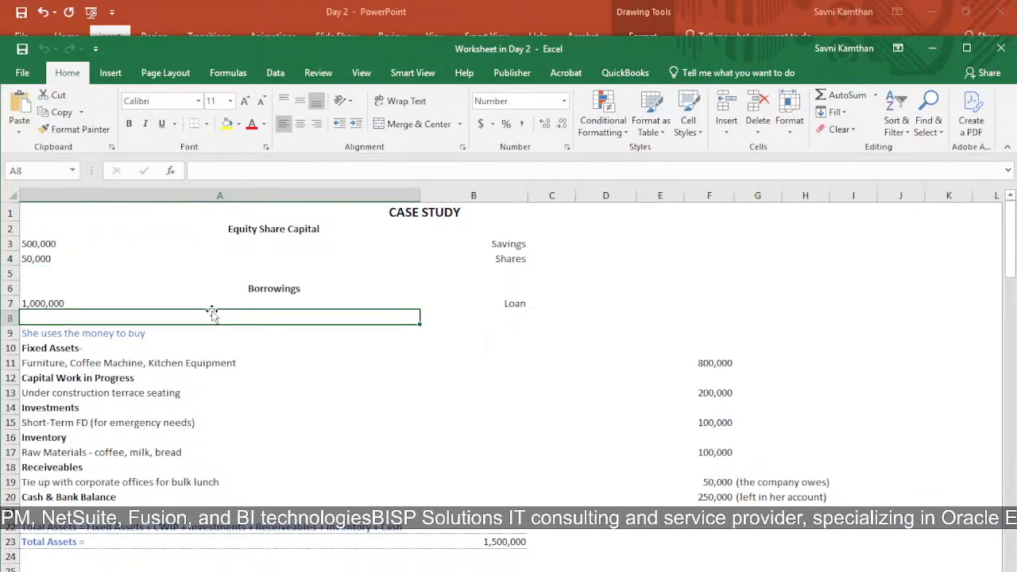
pyautogui.click(234, 303)
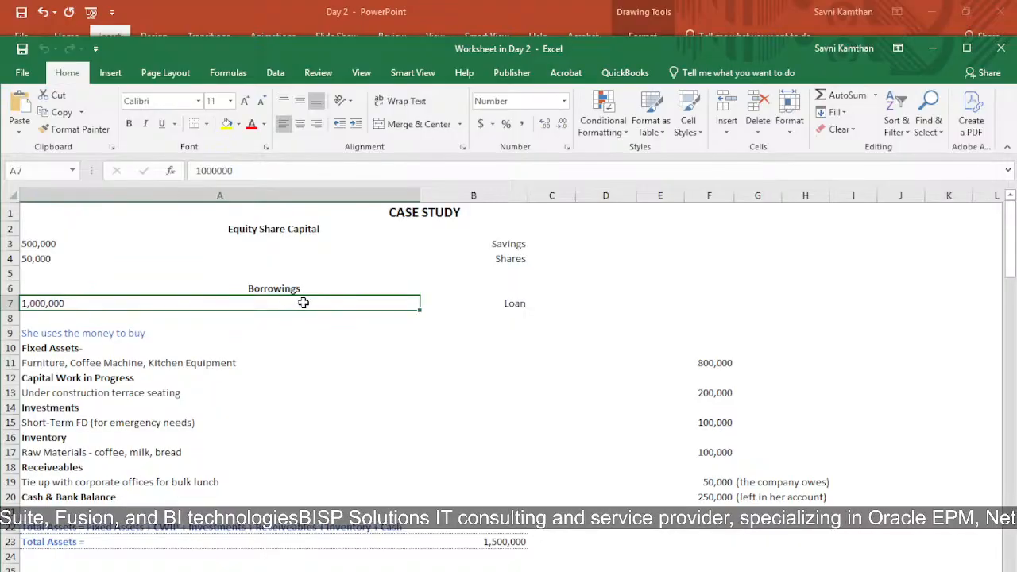
pyautogui.click(523, 299)
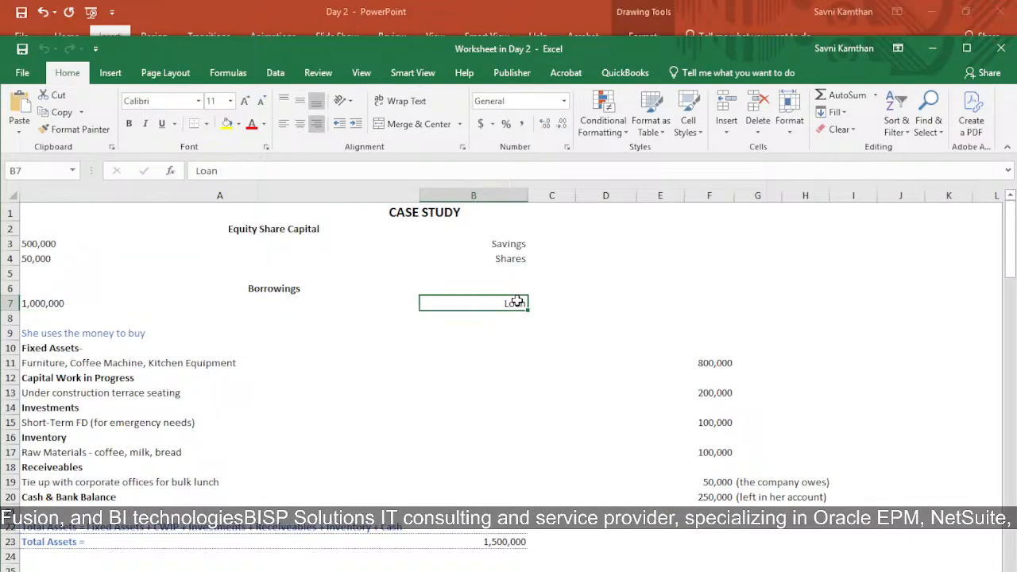
pyautogui.click(256, 300)
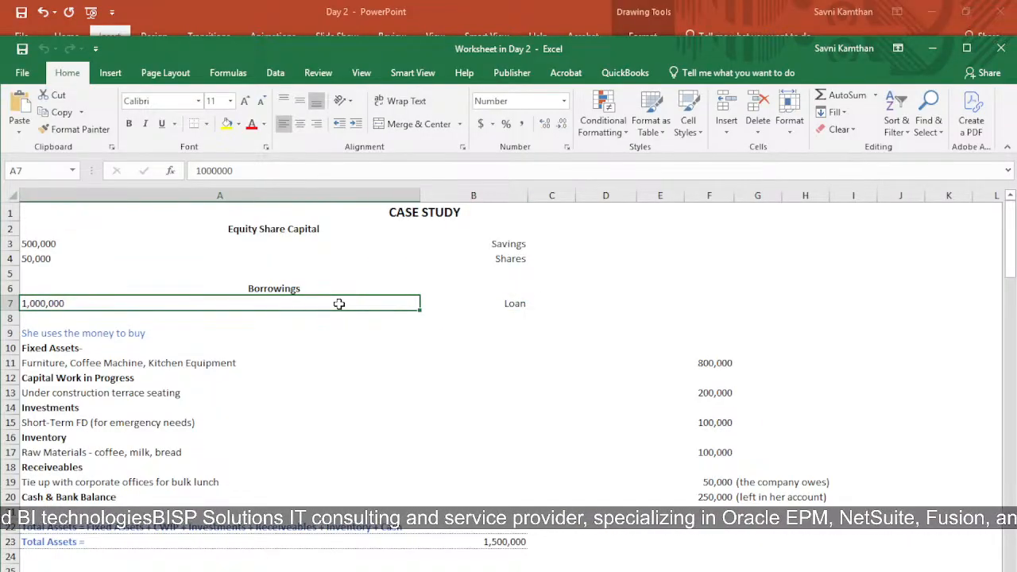
# Step: Review the fixed assets, capital work in progress, investments and inventory entries with their amounts
pyautogui.scroll(-2, 284, 317)
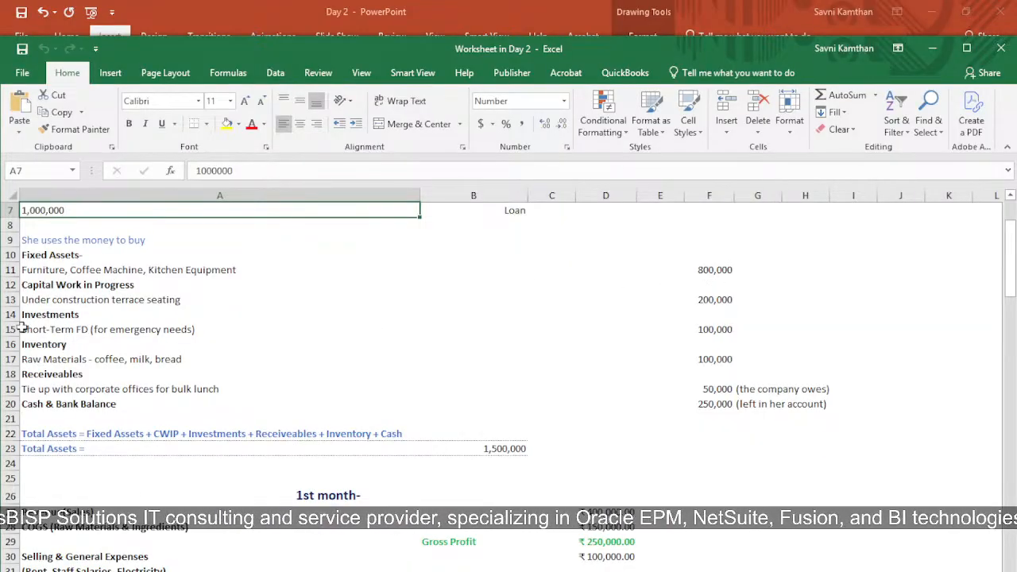
pyautogui.click(45, 272)
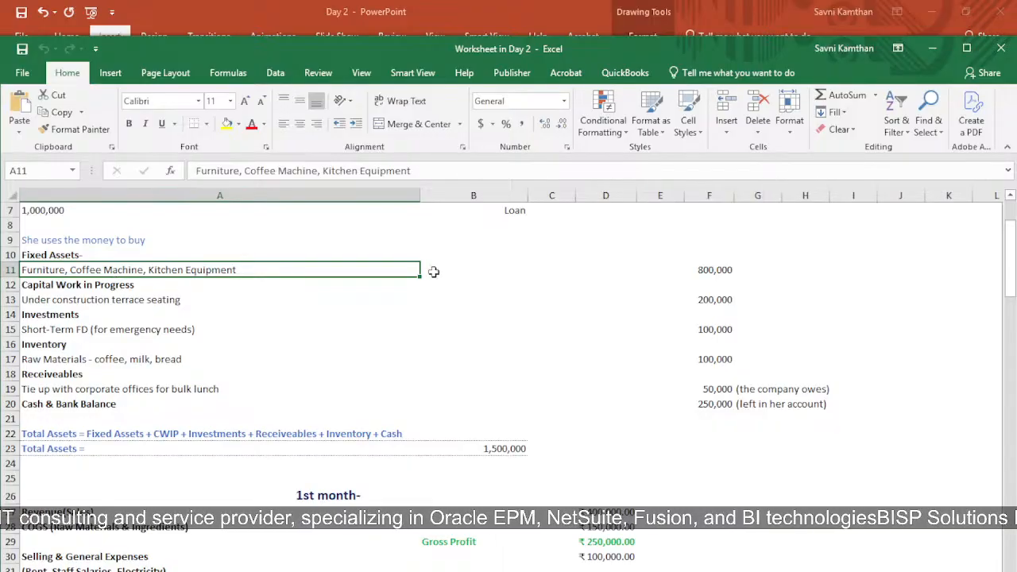
pyautogui.click(695, 272)
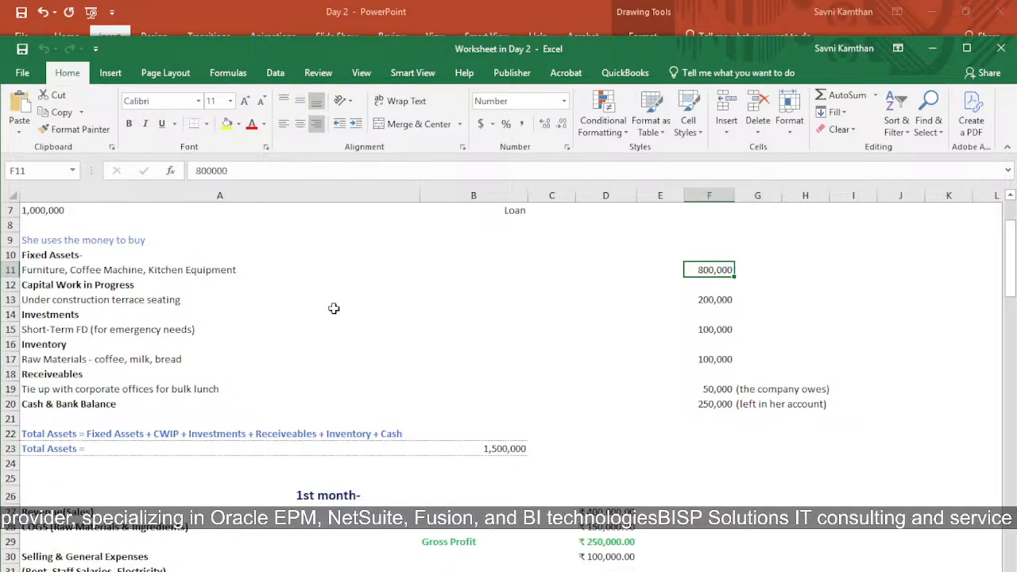
pyautogui.click(720, 301)
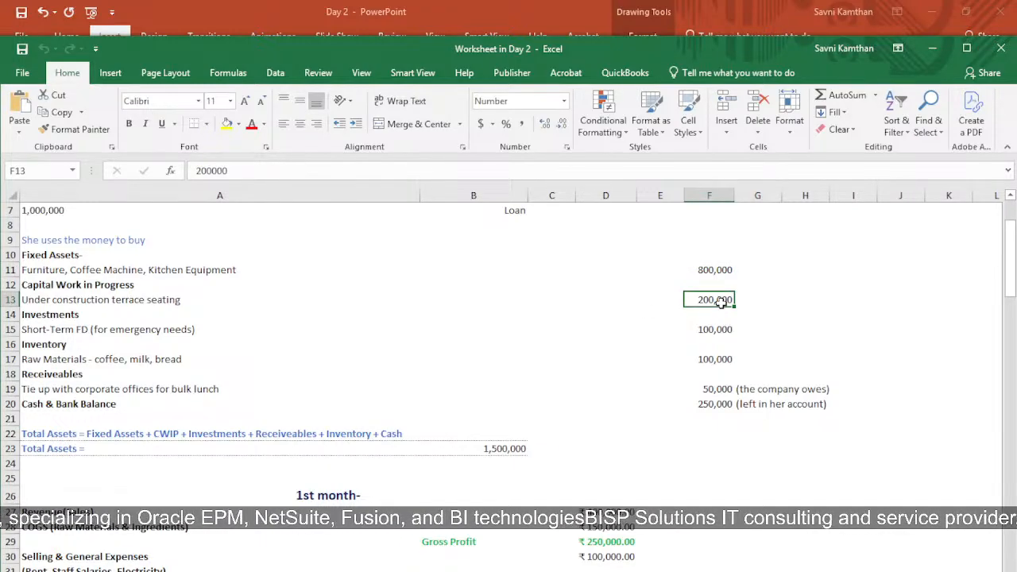
pyautogui.click(46, 331)
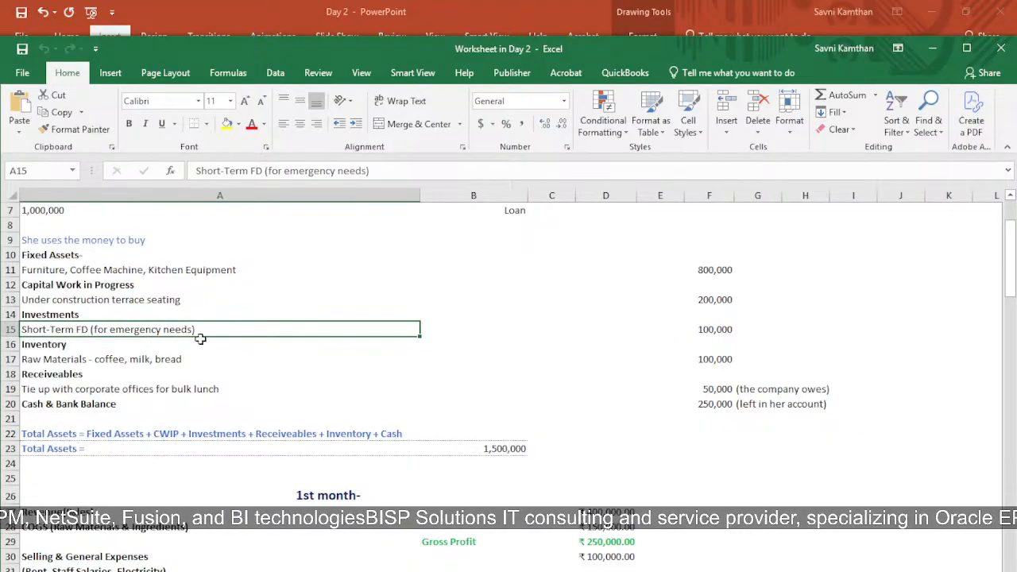
pyautogui.click(720, 330)
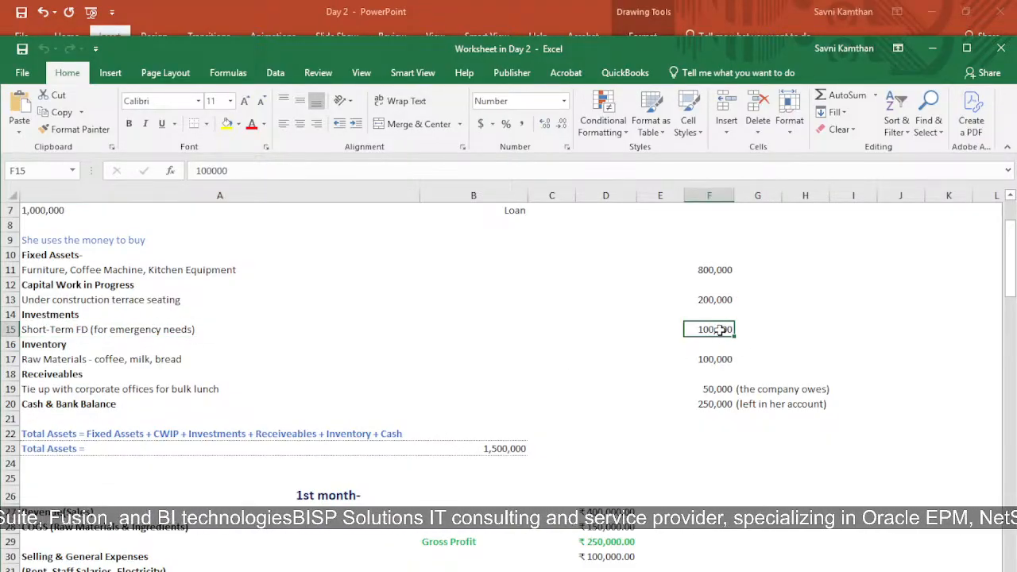
pyautogui.click(80, 360)
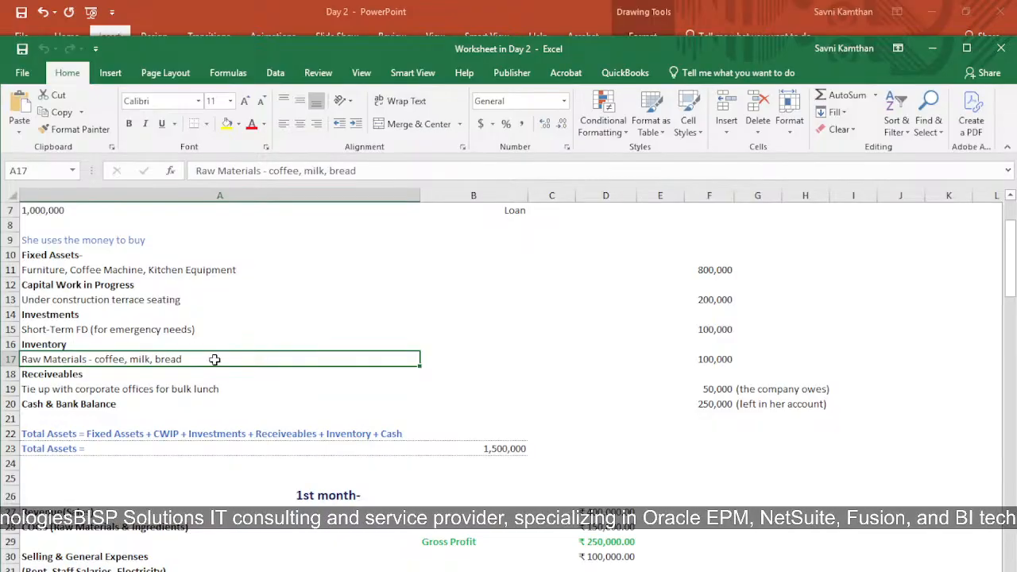
pyautogui.click(707, 361)
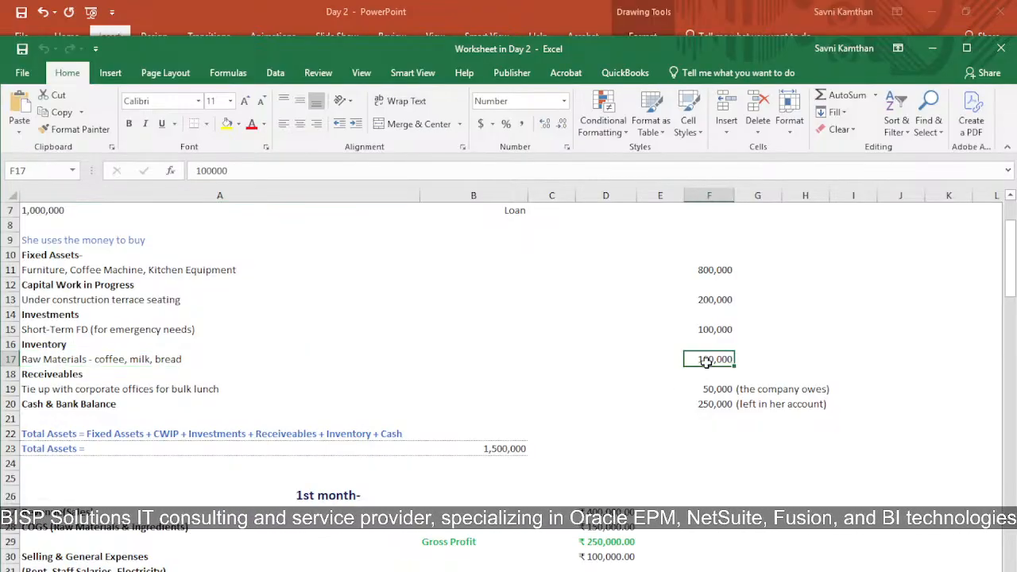
# Step: Inspect the receivables and cash balance entries, then the total assets formula summing the asset amounts
pyautogui.click(54, 378)
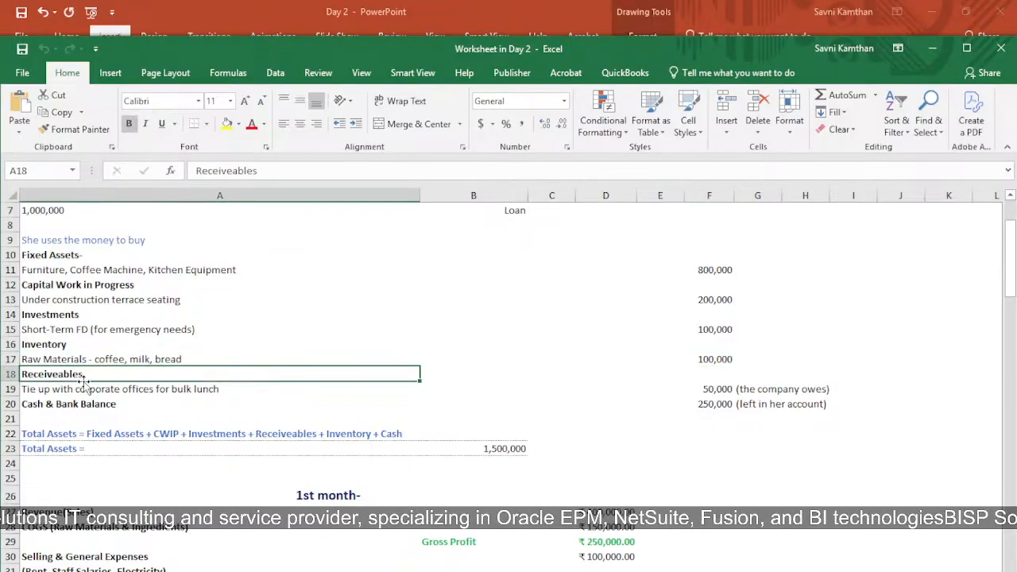
pyautogui.click(127, 395)
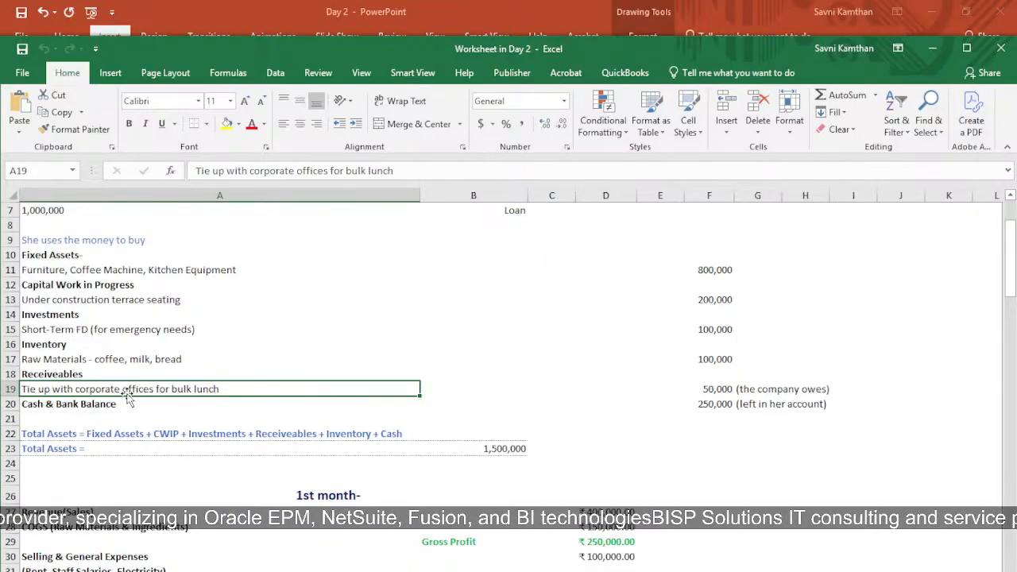
pyautogui.click(711, 391)
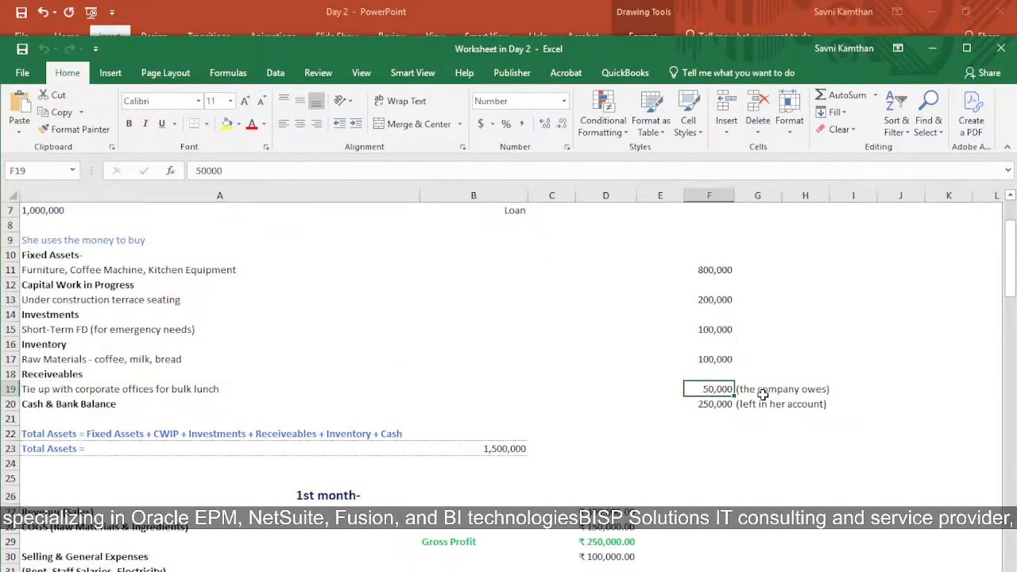
pyautogui.click(136, 405)
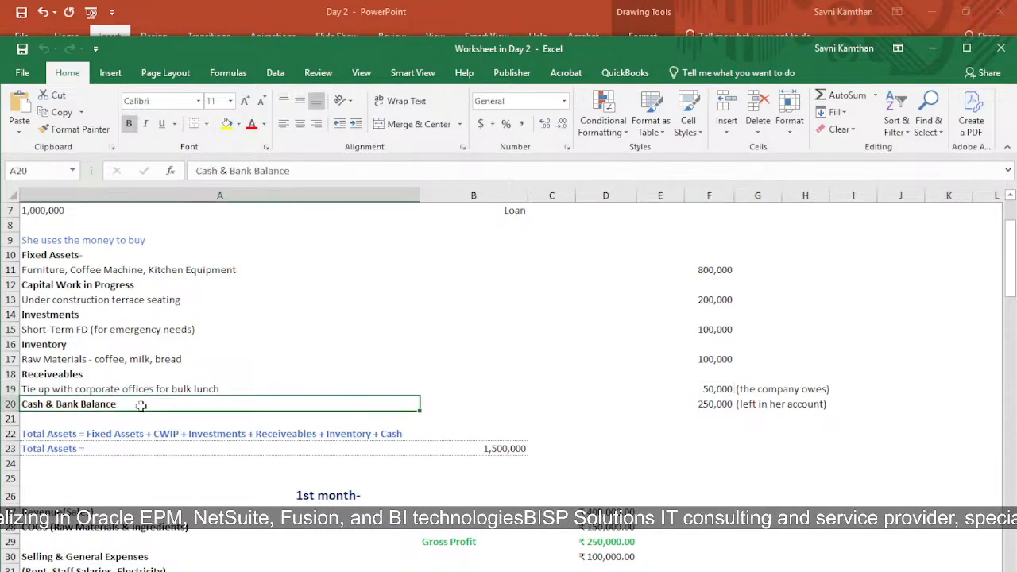
pyautogui.click(707, 404)
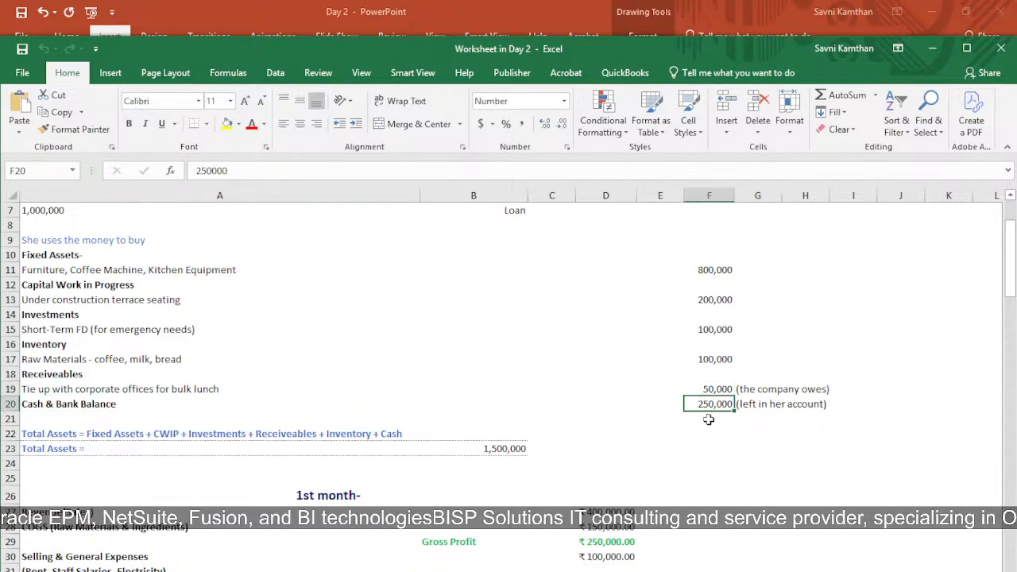
pyautogui.scroll(-2, 708, 420)
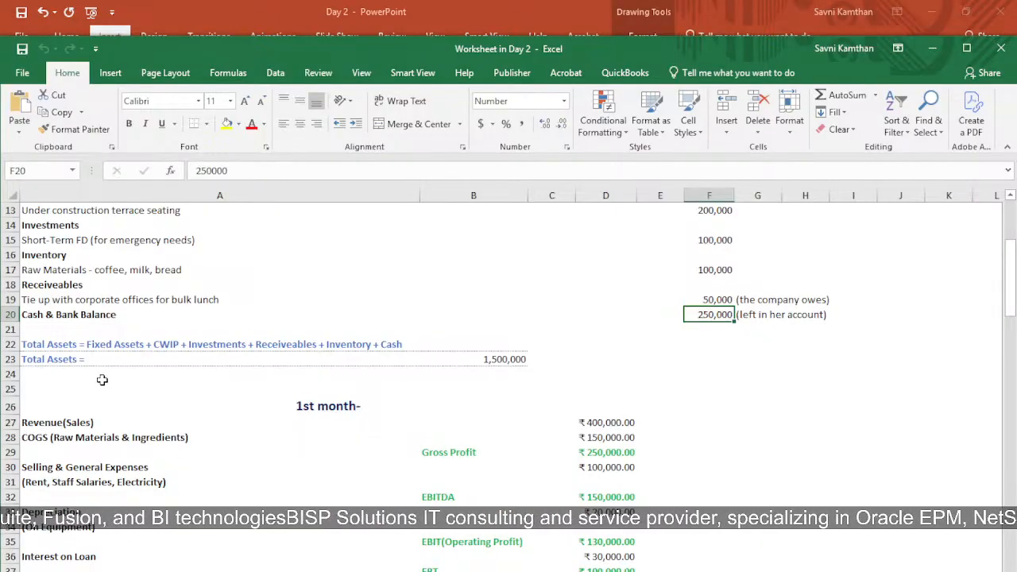
pyautogui.click(127, 347)
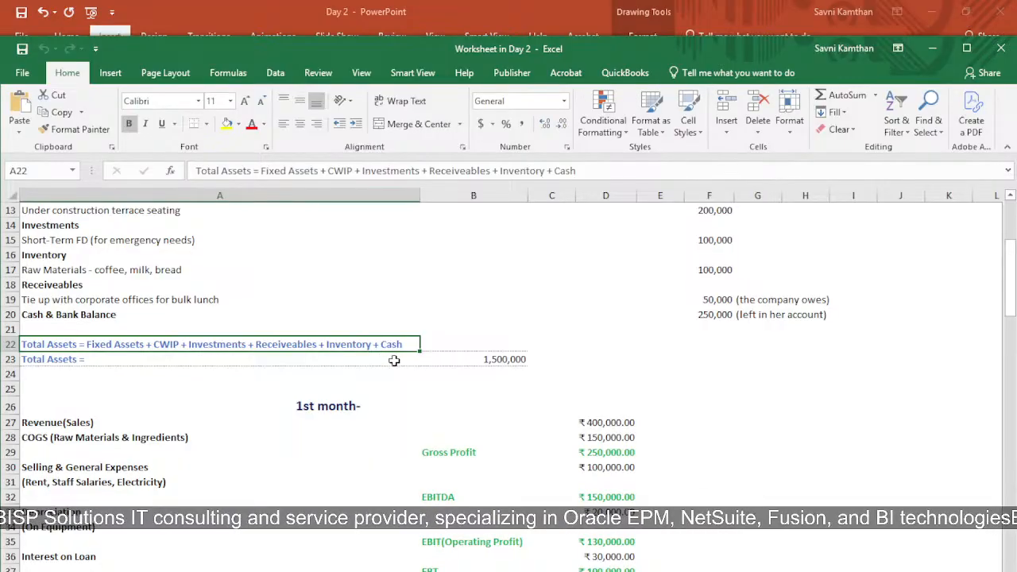
pyautogui.click(487, 360)
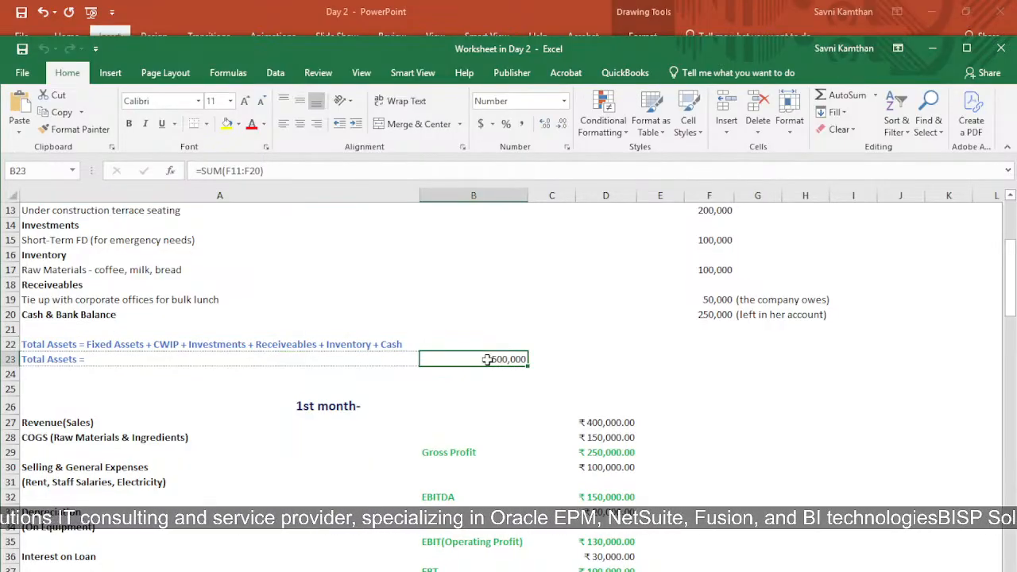
# Step: Review the 1st month income statement heading and its revenue figure
pyautogui.scroll(-3, 400, 474)
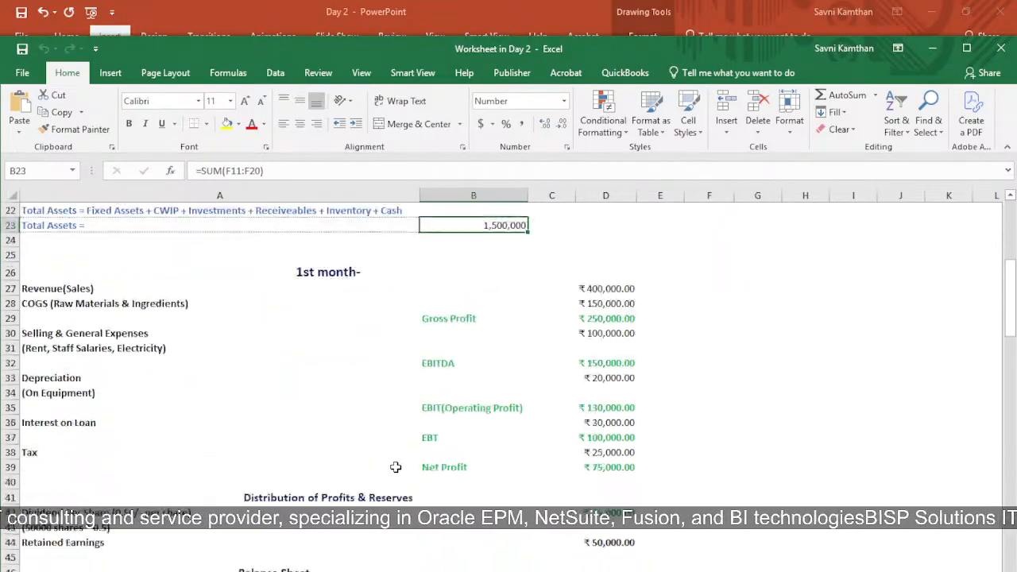
pyautogui.scroll(-2, 391, 450)
pyautogui.scroll(1, 391, 440)
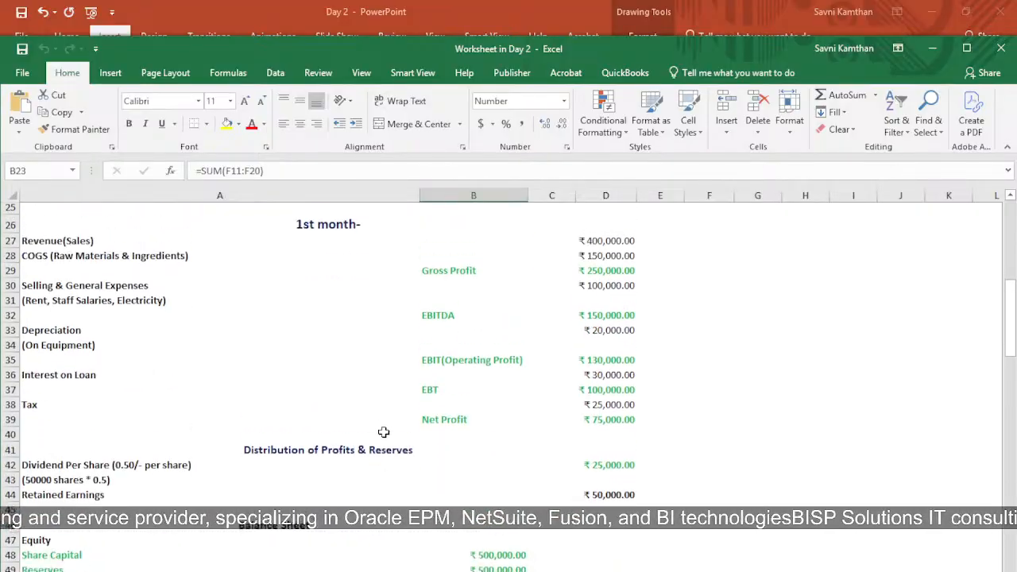
pyautogui.click(306, 229)
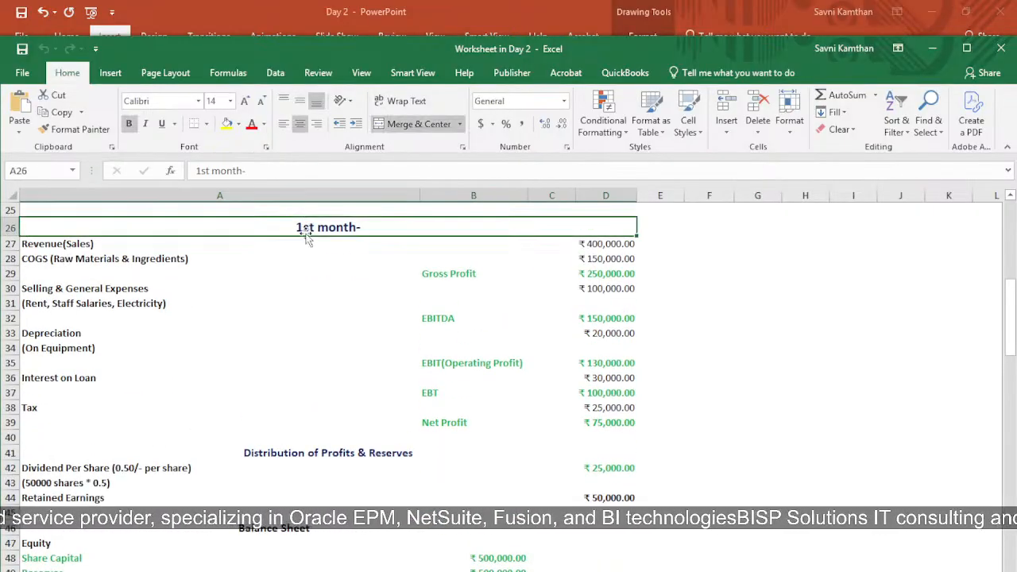
pyautogui.click(159, 248)
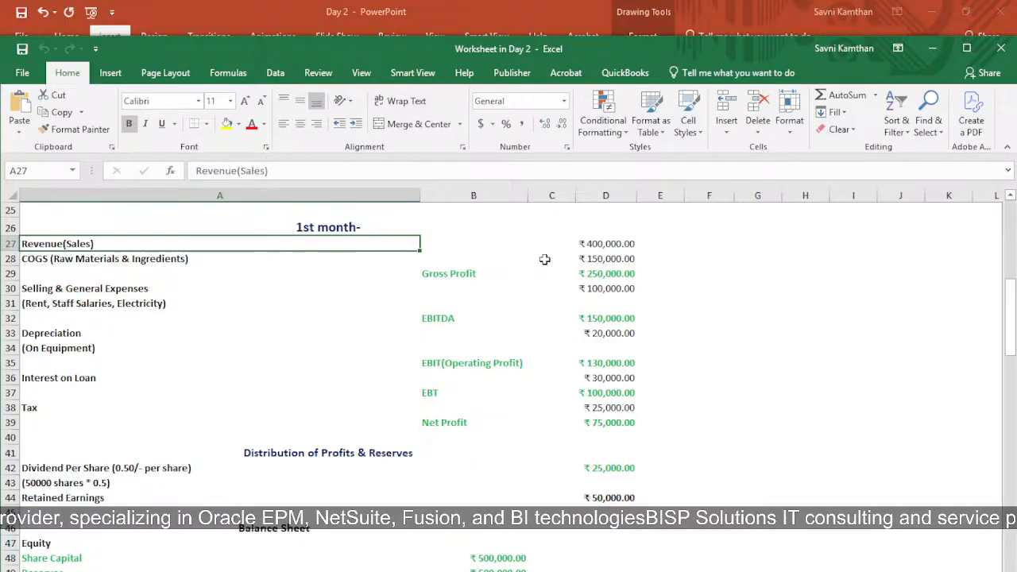
pyautogui.click(595, 258)
pyautogui.click(602, 244)
# Step: Go through the COGS, gross profit, selling and general expenses, and depreciation figures for the 1st month
pyautogui.click(79, 256)
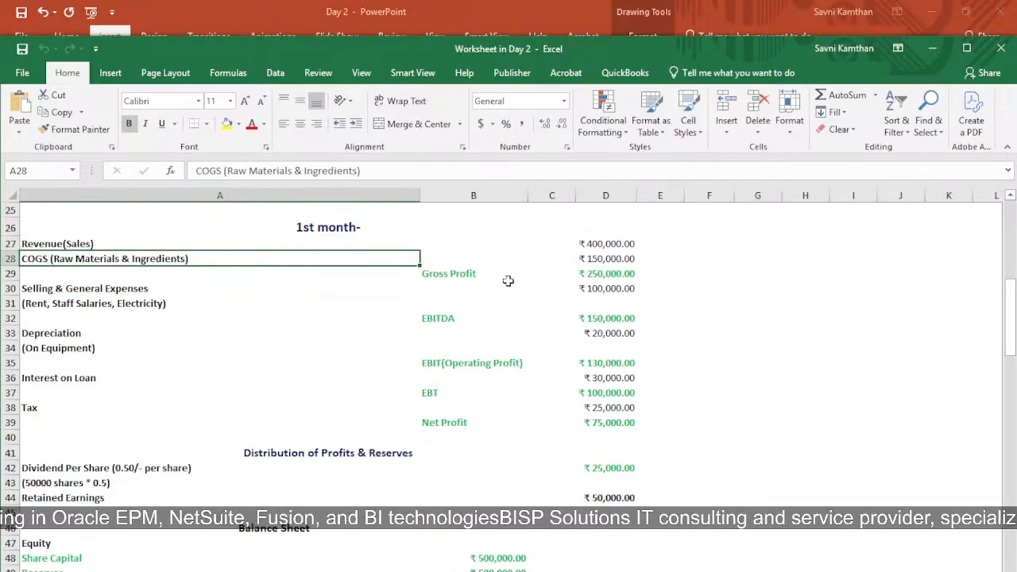
pyautogui.click(592, 259)
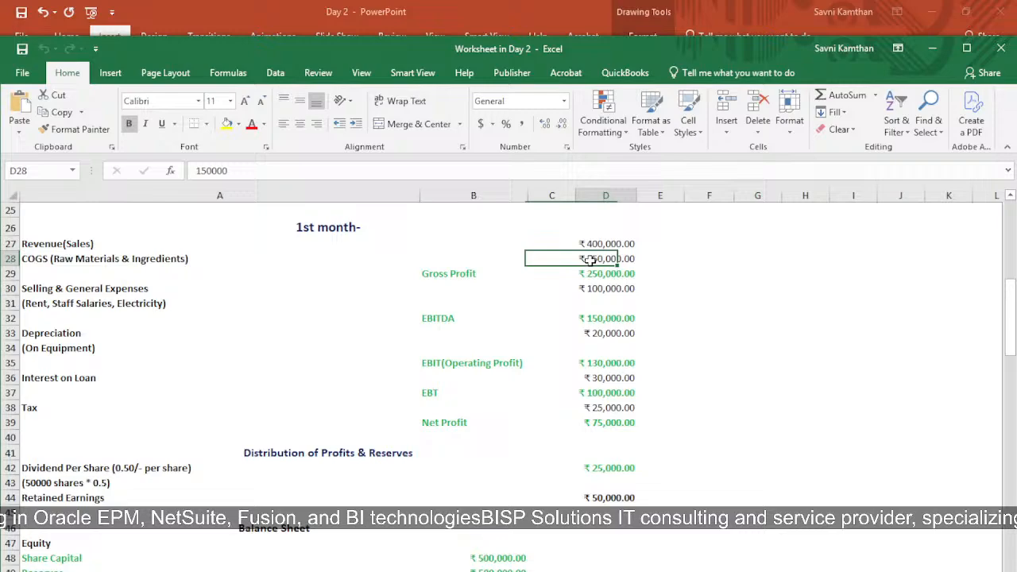
pyautogui.click(456, 272)
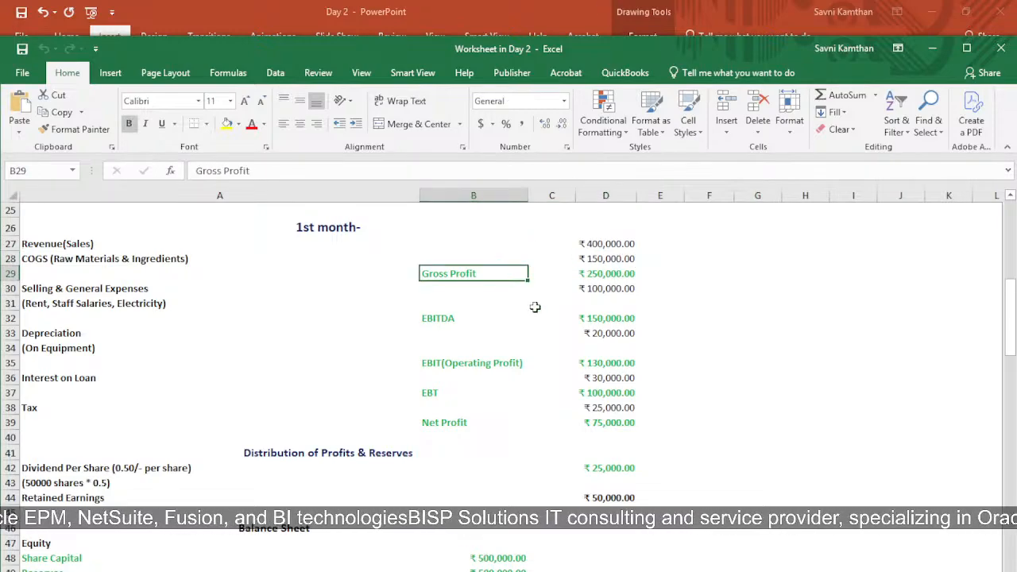
pyautogui.click(592, 277)
pyautogui.click(47, 293)
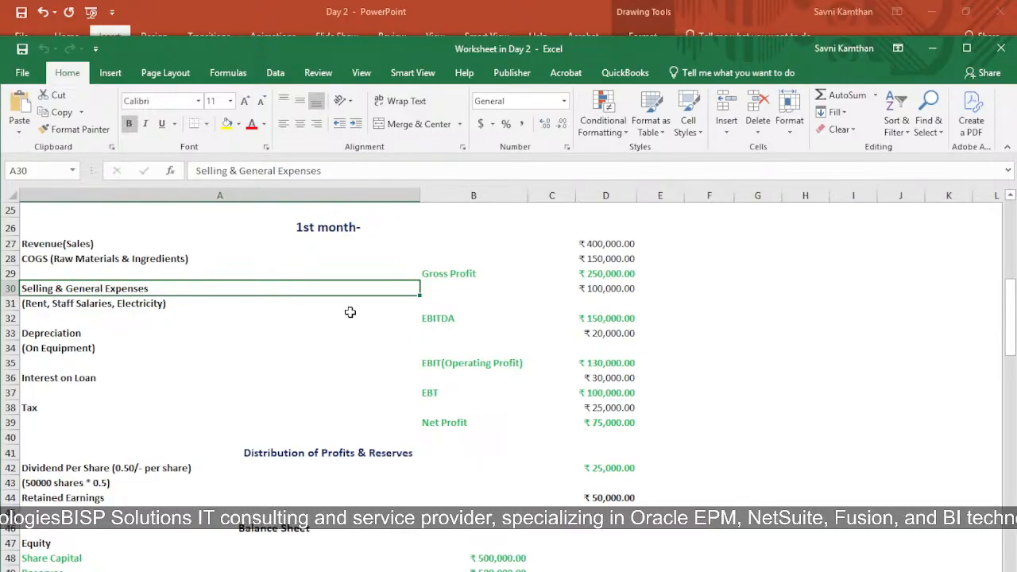
pyautogui.click(583, 289)
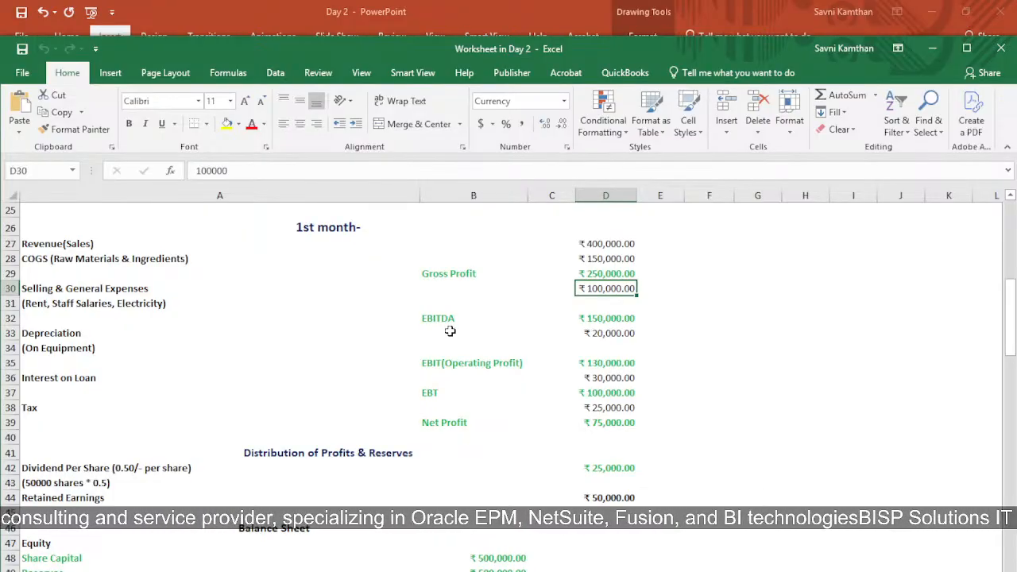
pyautogui.click(620, 333)
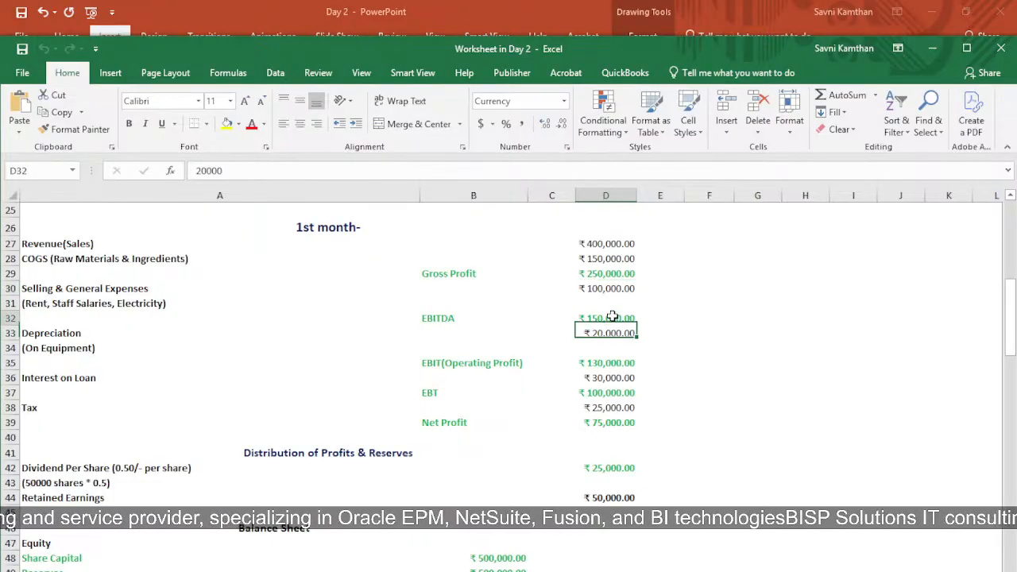
# Step: Examine the EBITDA, depreciation, EBIT, interest on loan and EBT figures and their formulas for the 1st month
pyautogui.click(621, 320)
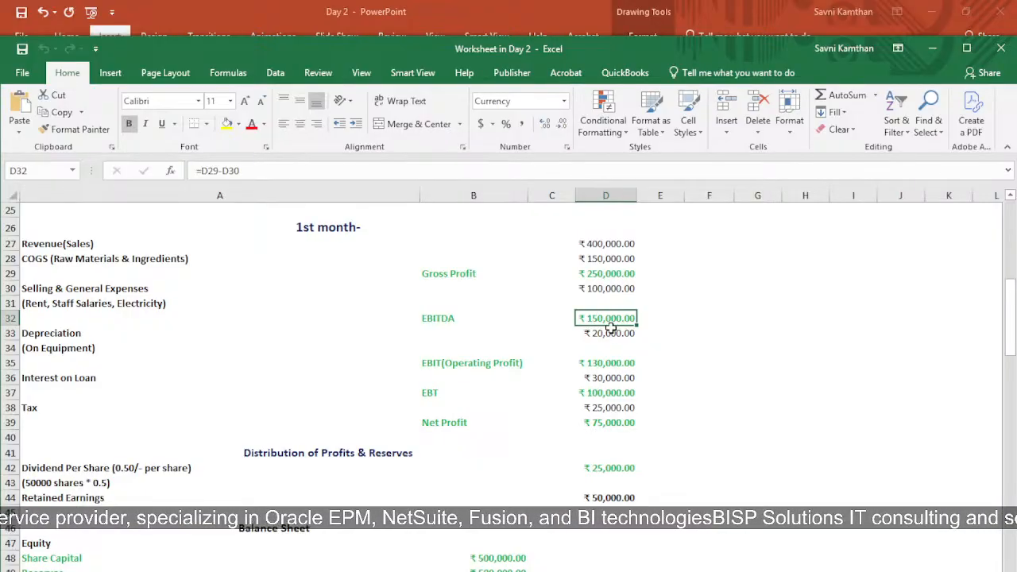
pyautogui.click(612, 333)
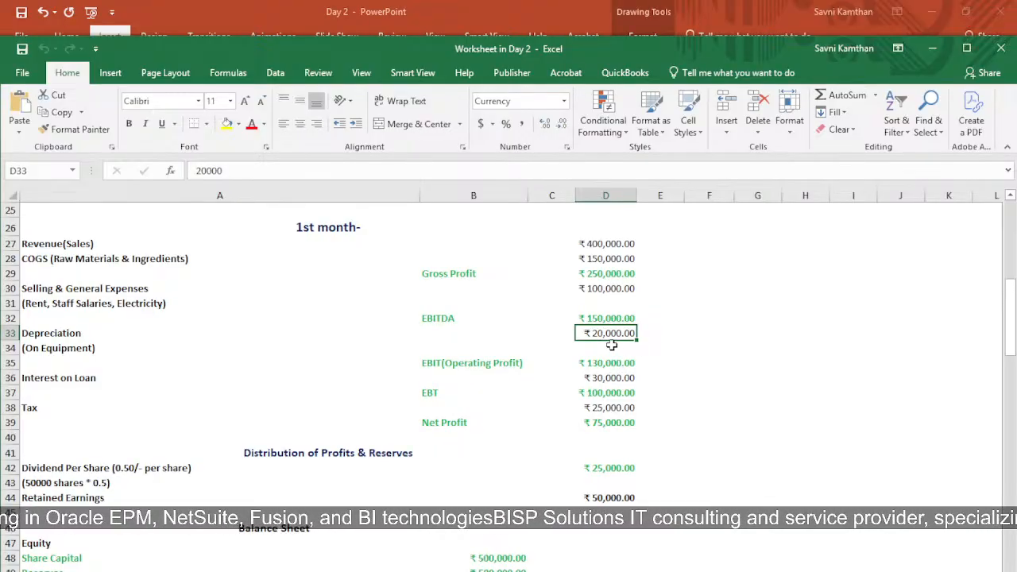
pyautogui.click(472, 367)
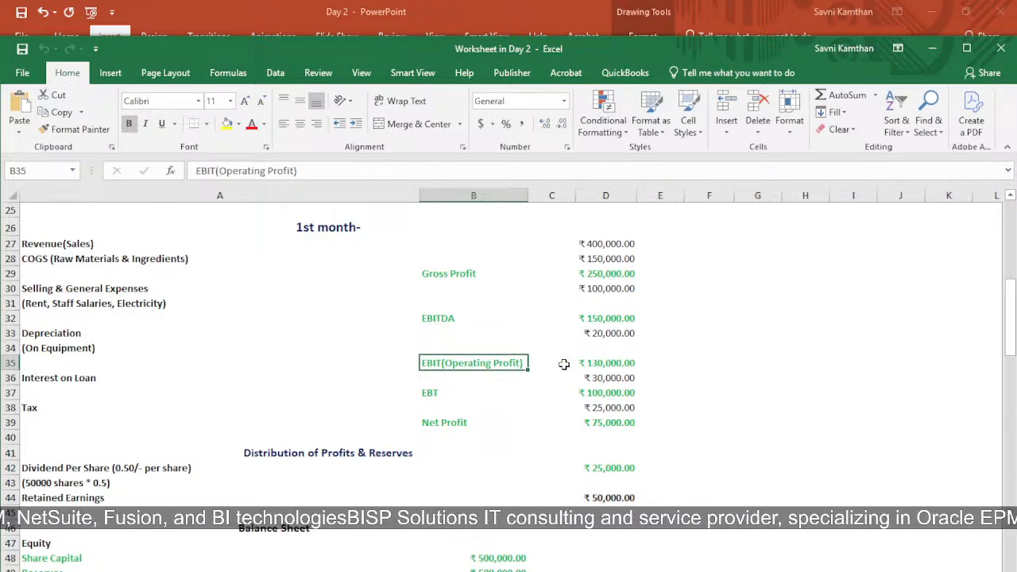
pyautogui.click(590, 363)
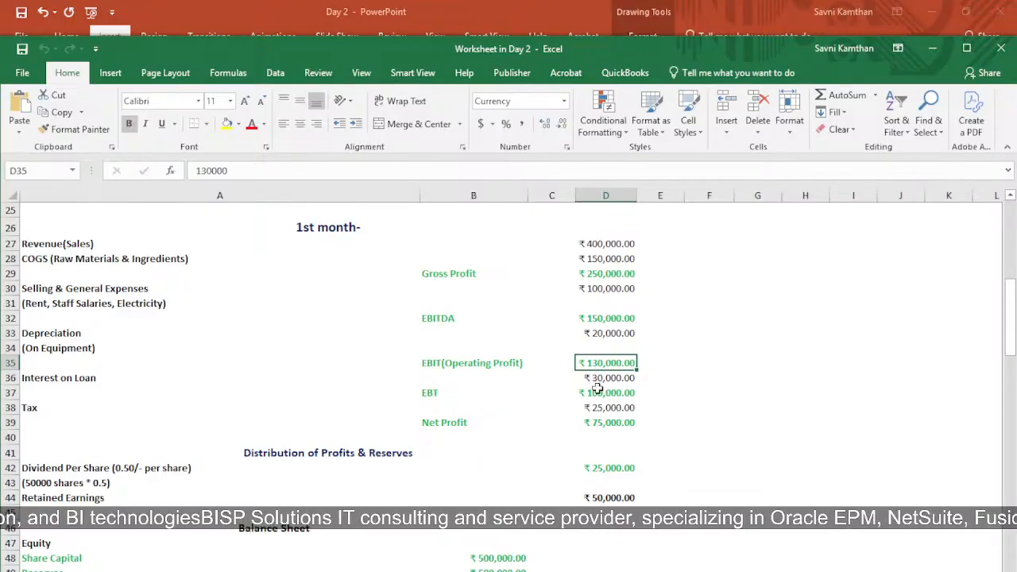
pyautogui.click(594, 379)
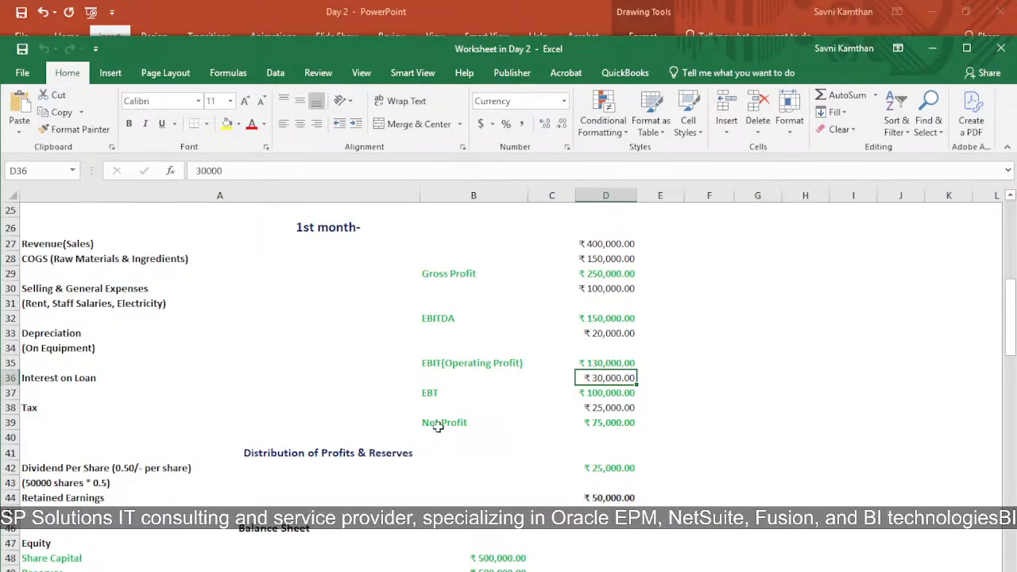
pyautogui.click(429, 391)
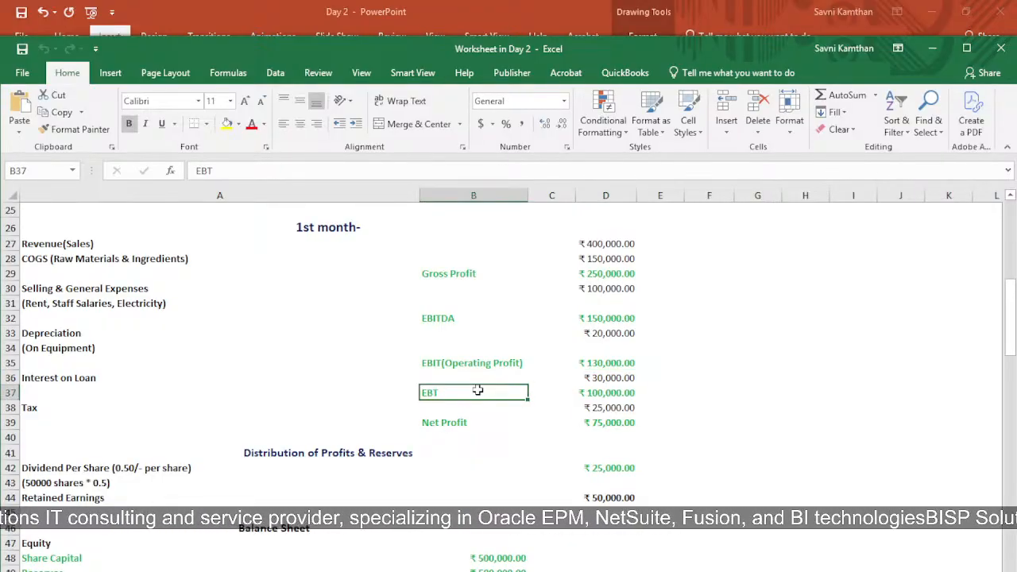
pyautogui.click(602, 392)
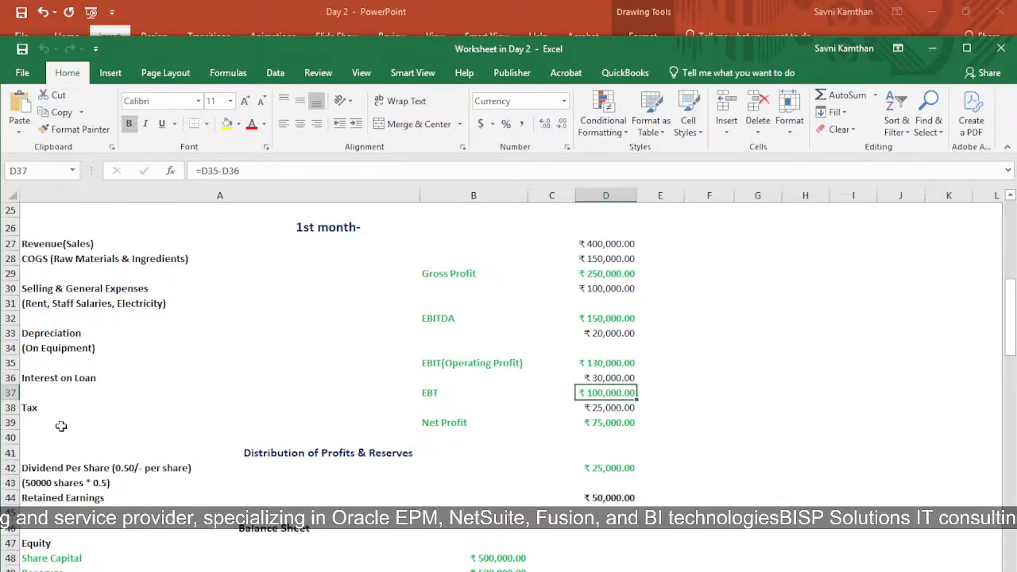
# Step: Review the tax amount and the net profit figure for the 1st month
pyautogui.click(43, 409)
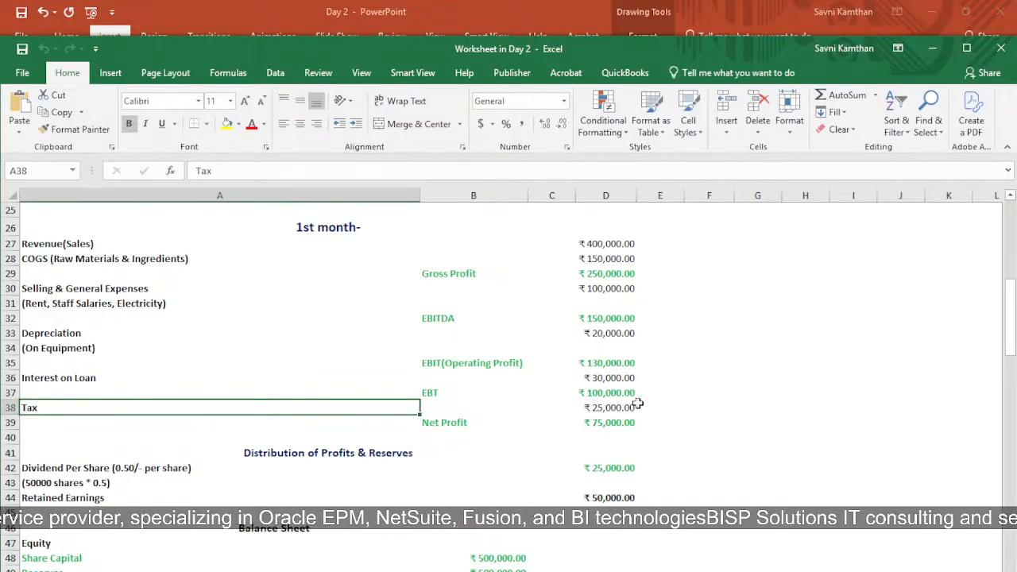
pyautogui.click(611, 409)
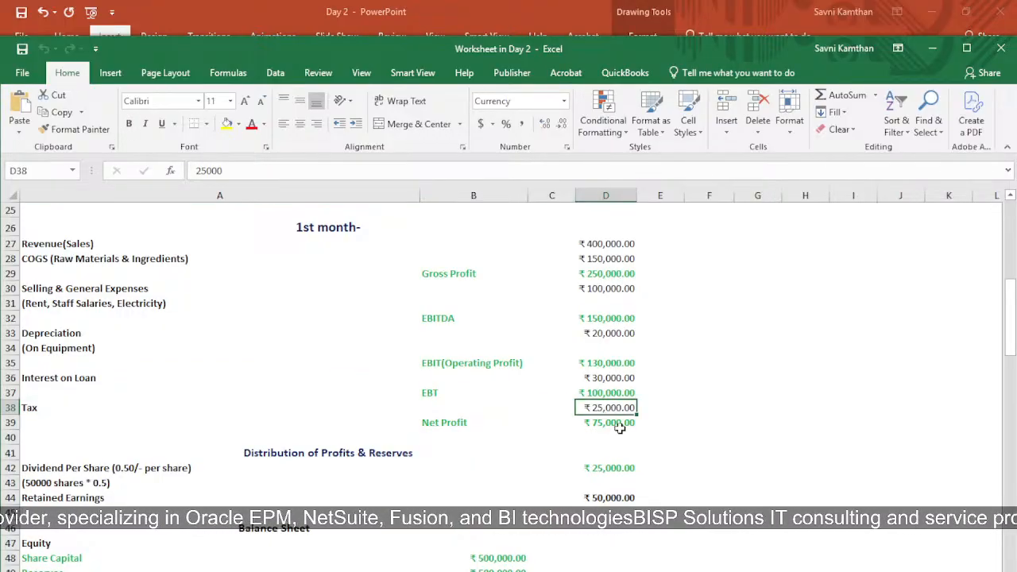
pyautogui.click(618, 425)
pyautogui.click(436, 425)
pyautogui.moveTo(436, 425); pyautogui.dragTo(623, 428)
pyautogui.click(671, 409)
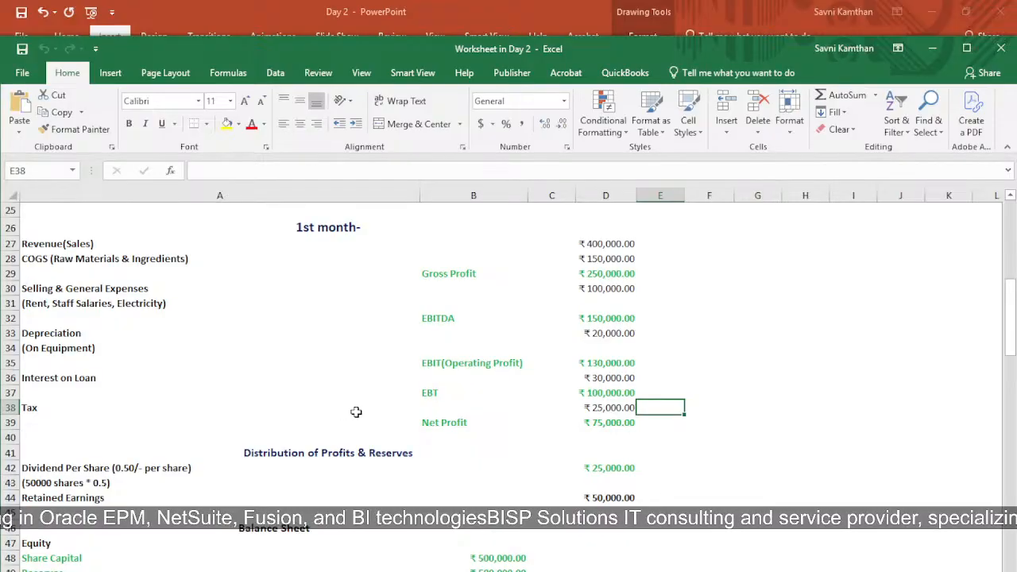
# Step: Examine the distribution of profits section: dividend per share formula, share count note, and retained earnings formula
pyautogui.scroll(-2, 370, 425)
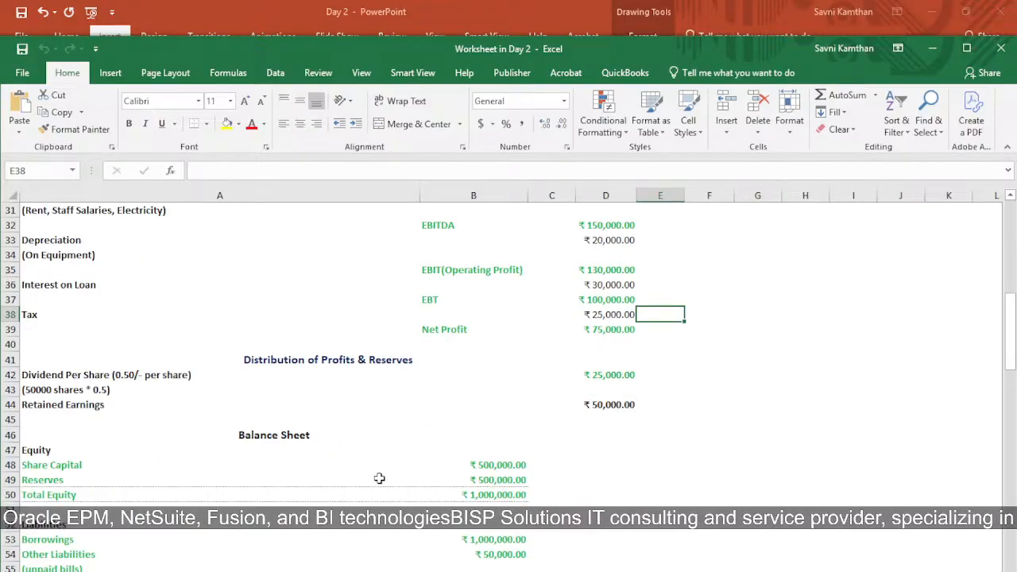
pyautogui.click(276, 363)
pyautogui.click(380, 379)
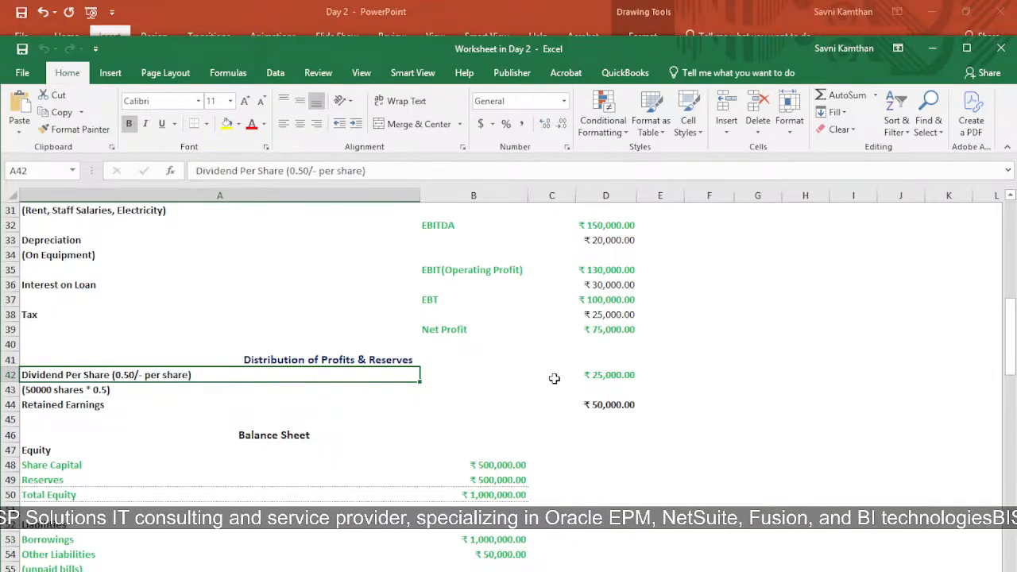
pyautogui.click(603, 378)
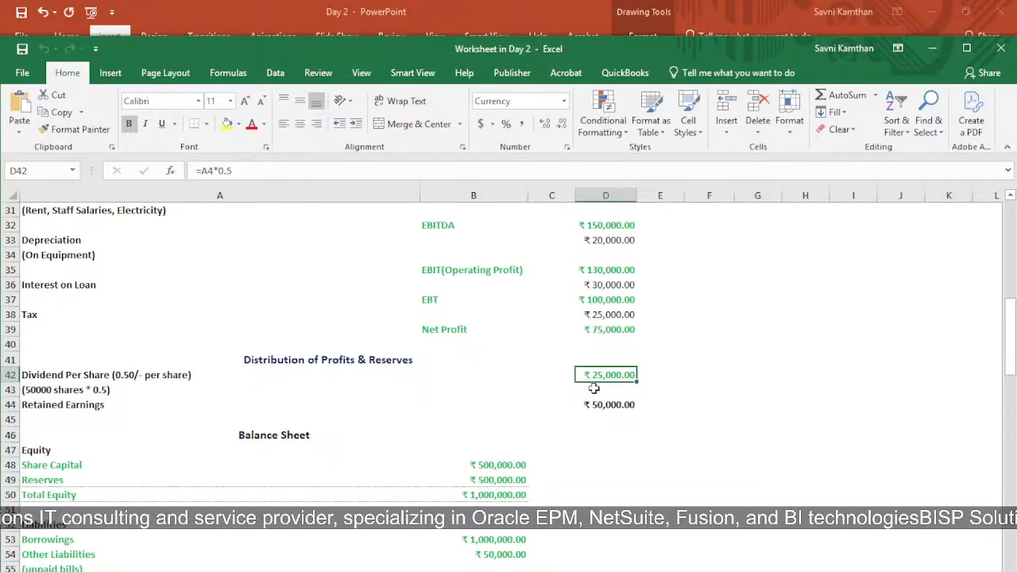
pyautogui.click(47, 388)
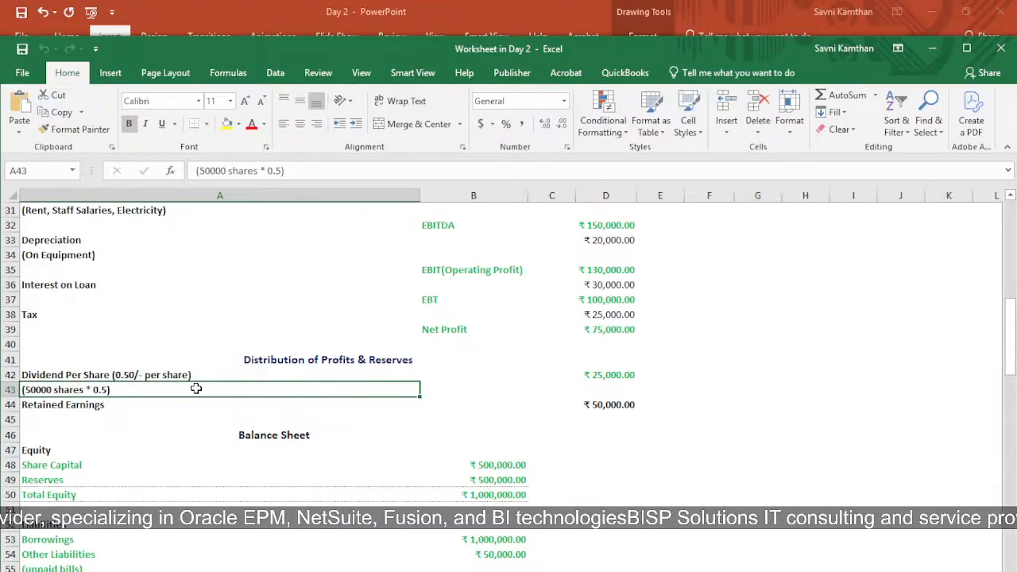
pyautogui.click(597, 379)
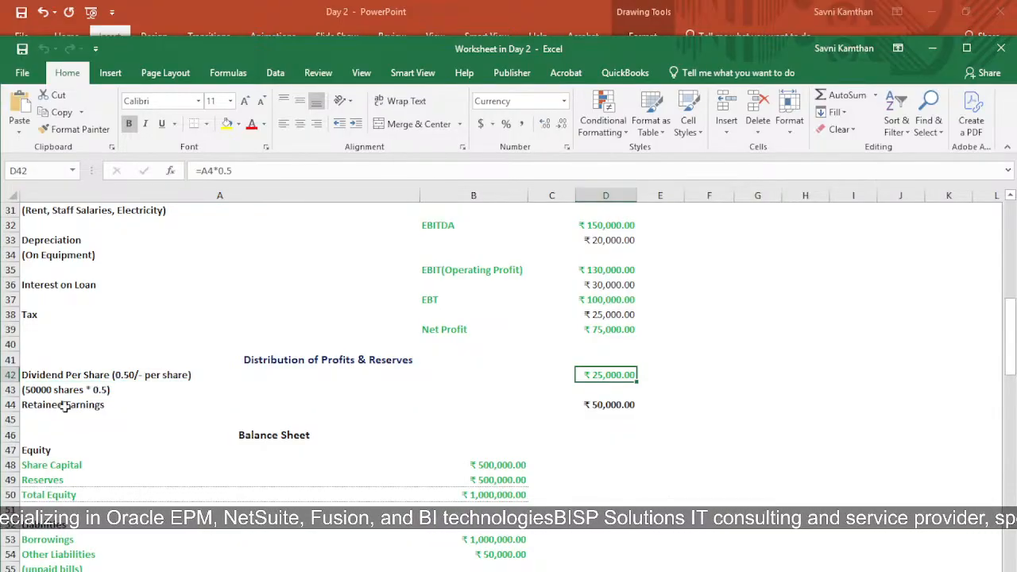
pyautogui.click(42, 418)
pyautogui.click(628, 404)
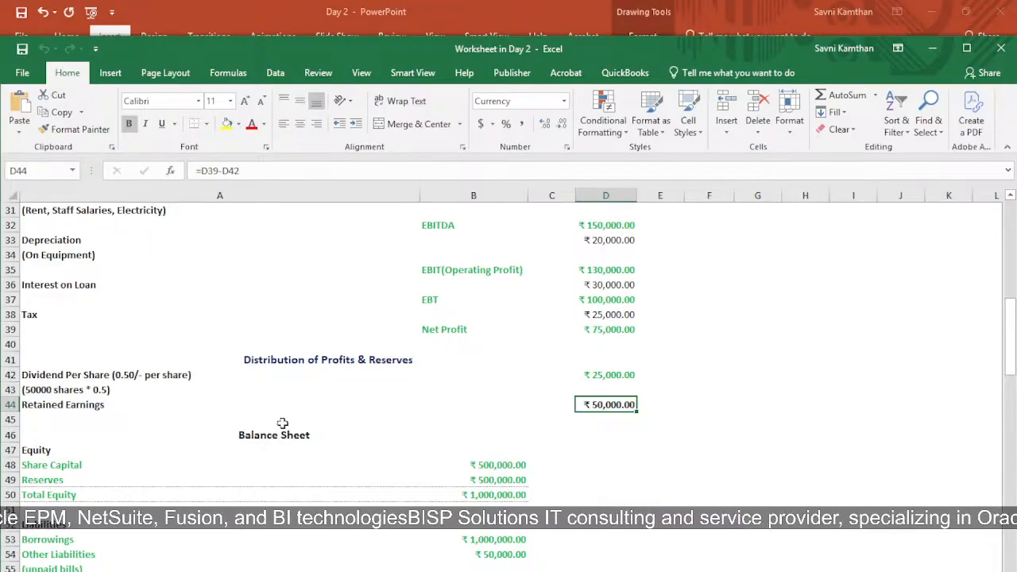
pyautogui.click(601, 333)
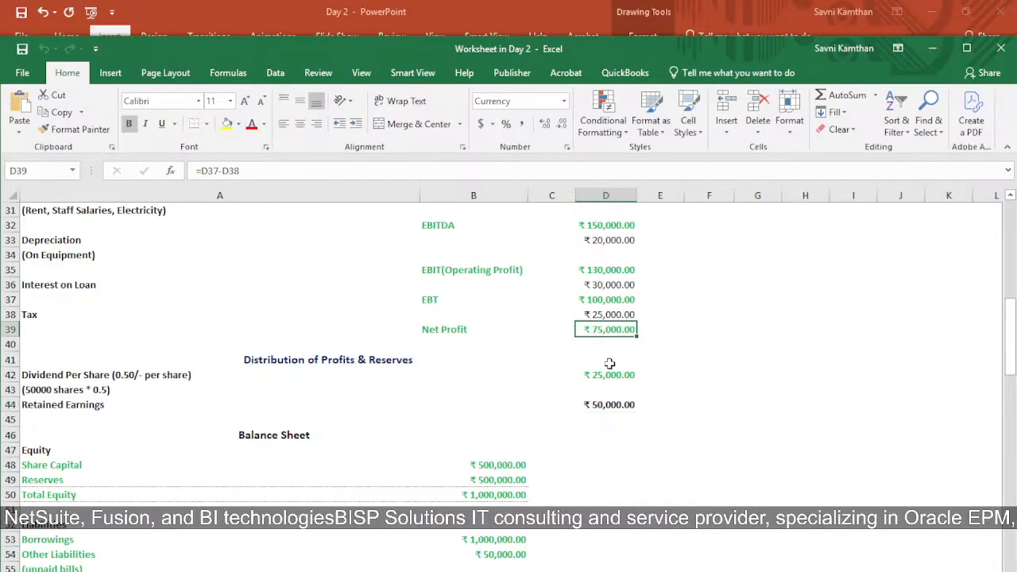
pyautogui.click(605, 374)
pyautogui.click(618, 407)
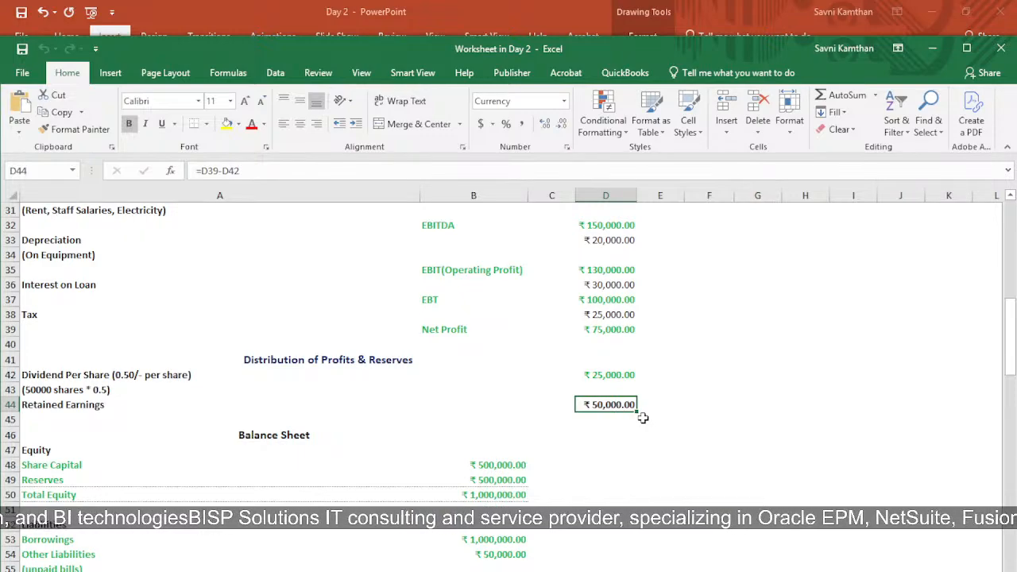
pyautogui.click(89, 407)
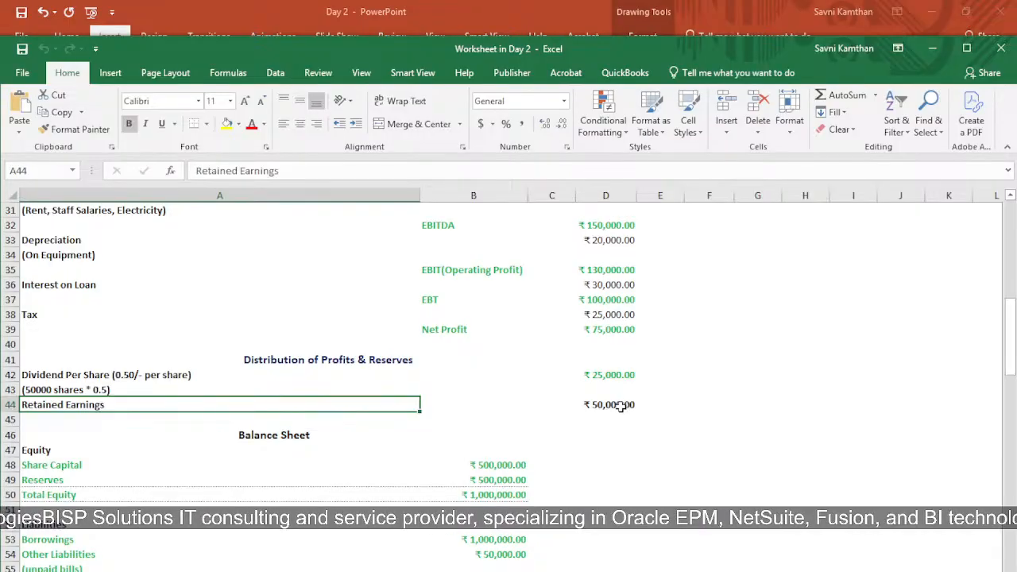
# Step: Go through the balance sheet equity entries and set the Reserves amount to 50,000
pyautogui.scroll(-4, 350, 378)
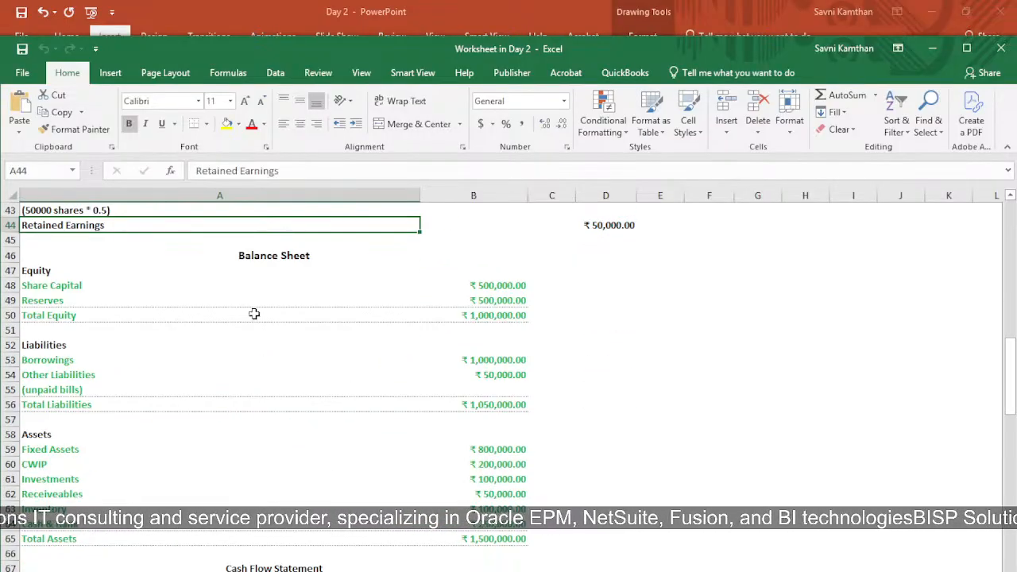
pyautogui.click(83, 269)
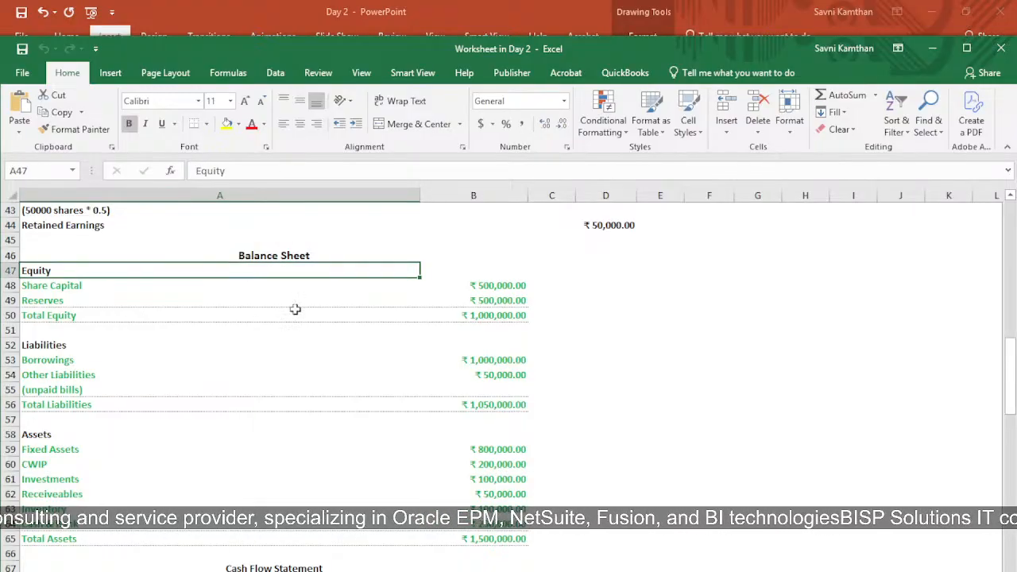
pyautogui.click(114, 288)
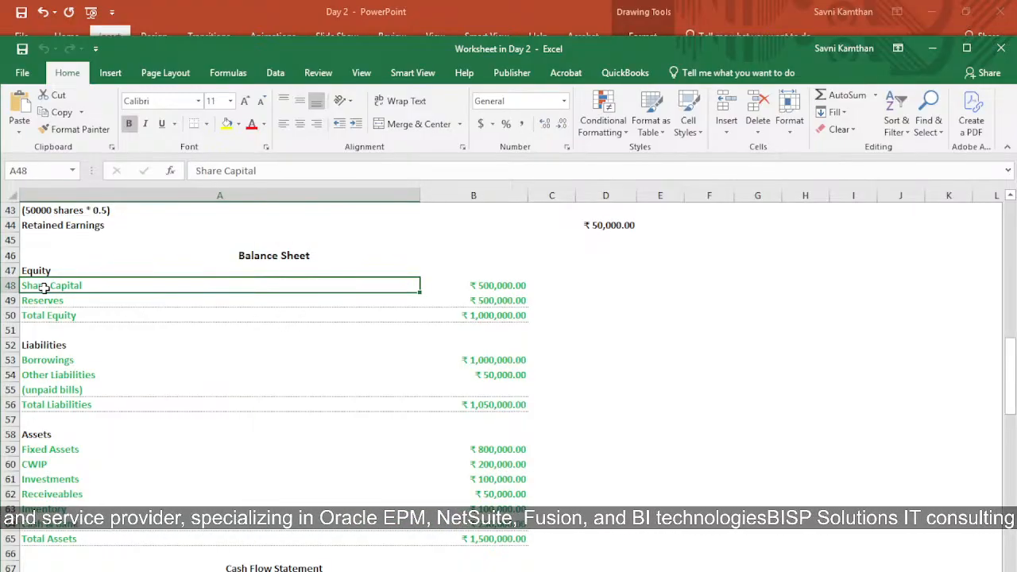
pyautogui.click(484, 287)
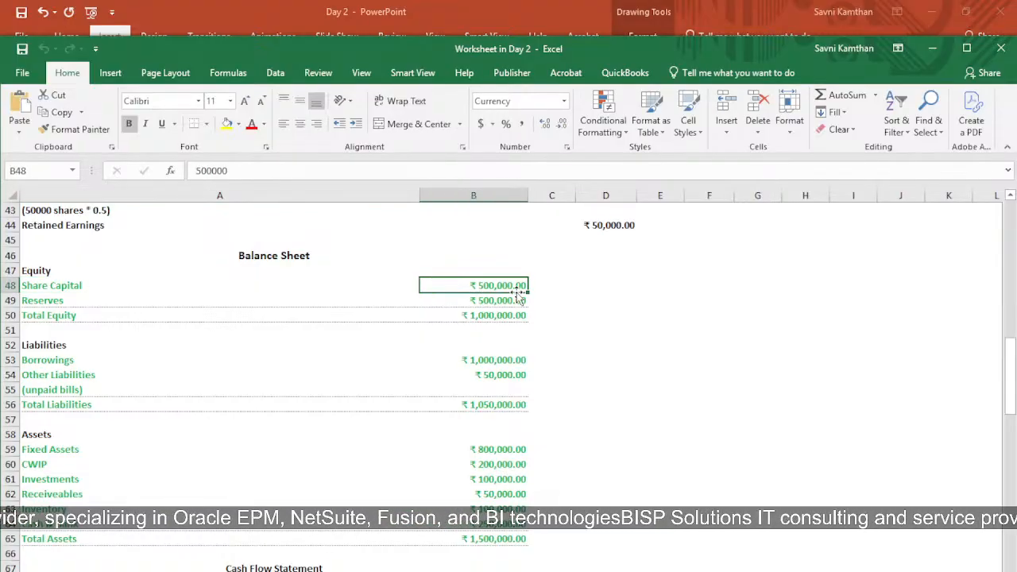
pyautogui.click(140, 302)
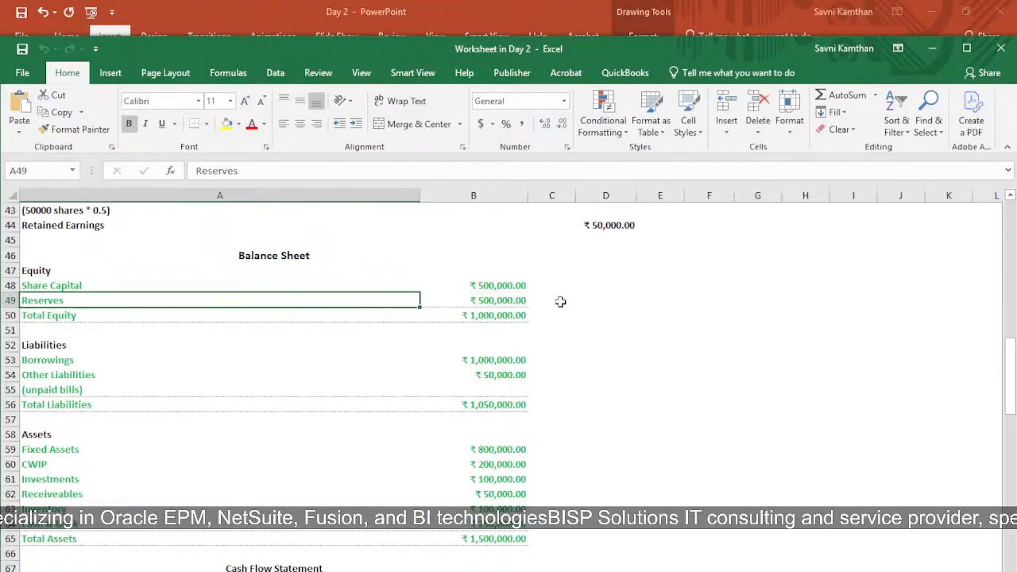
pyautogui.click(515, 301)
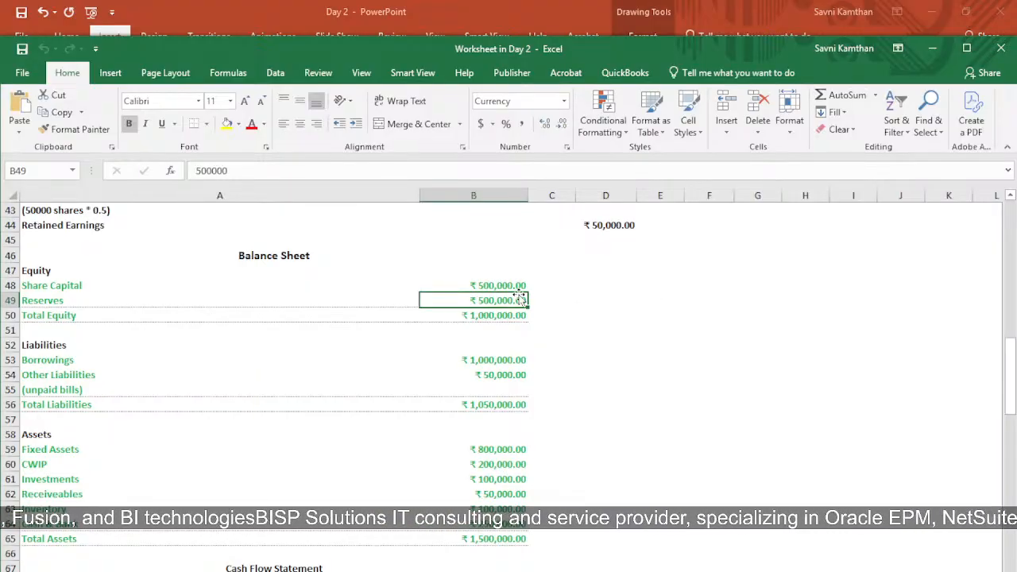
pyautogui.press('BackSpace')
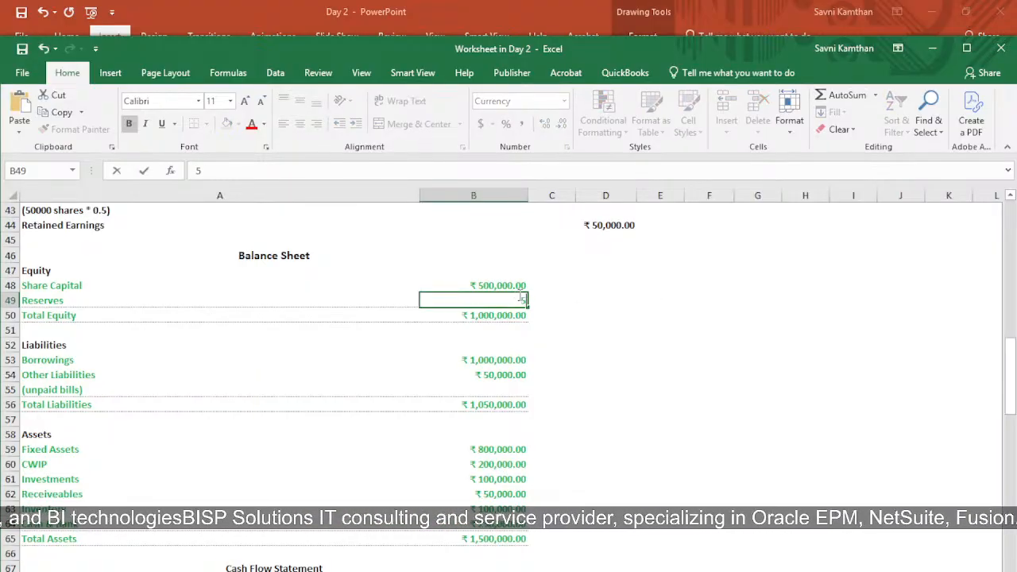
pyautogui.write('50,000')
pyautogui.press('Return')
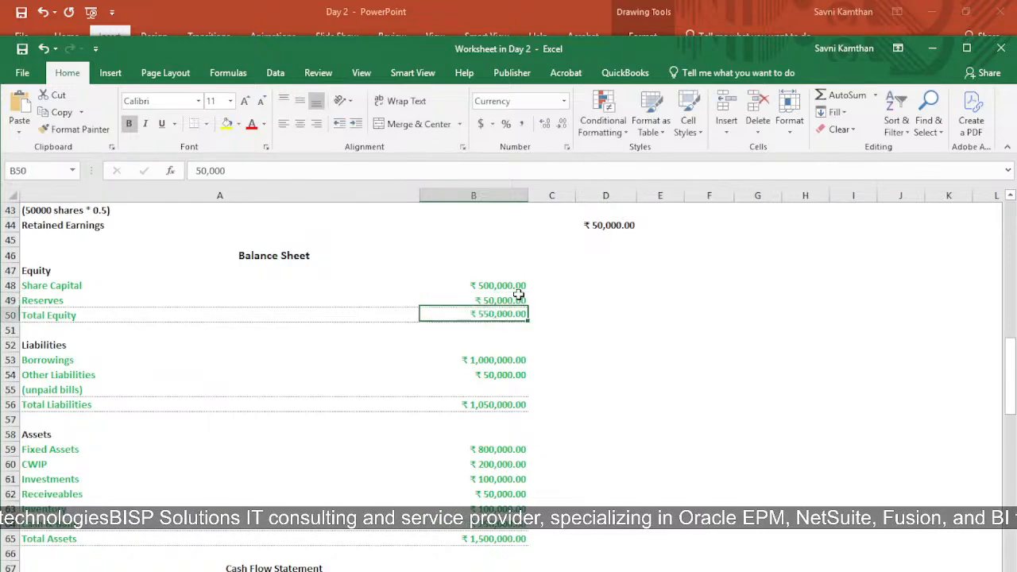
# Step: Review retained earnings and the liabilities entries: borrowings, other liabilities and the total liabilities formula
pyautogui.click(619, 222)
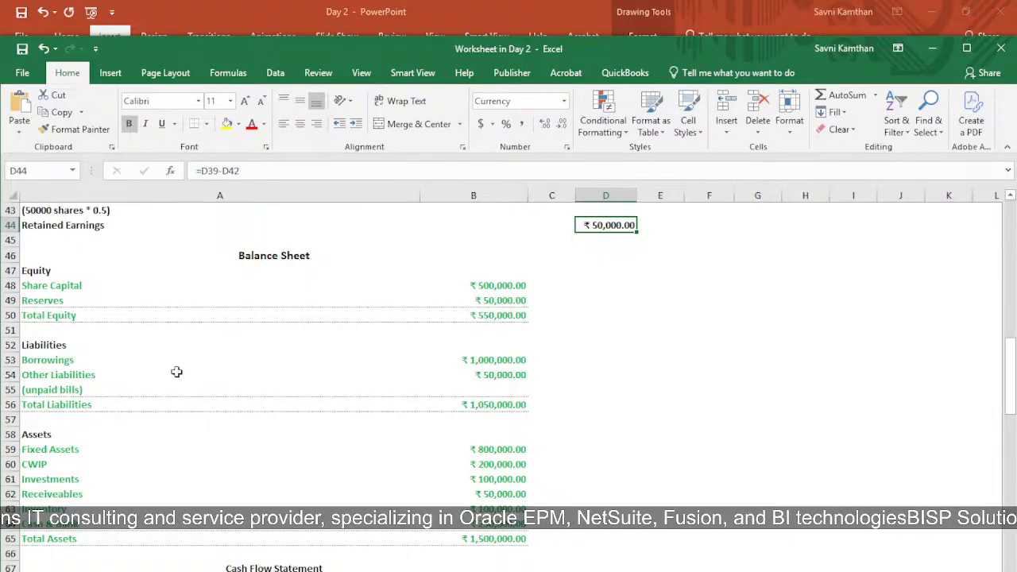
pyautogui.click(43, 349)
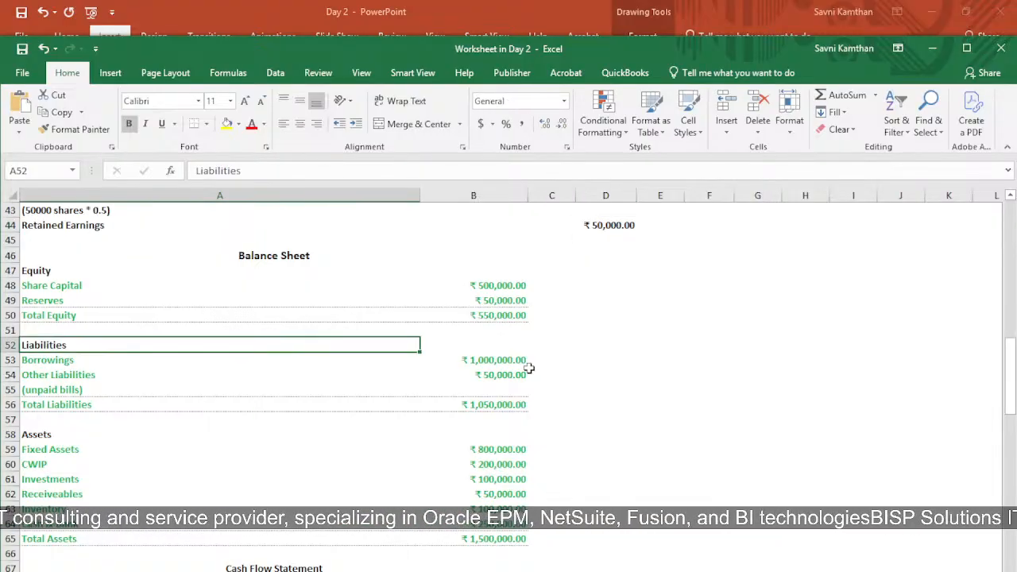
pyautogui.click(122, 361)
pyautogui.click(513, 361)
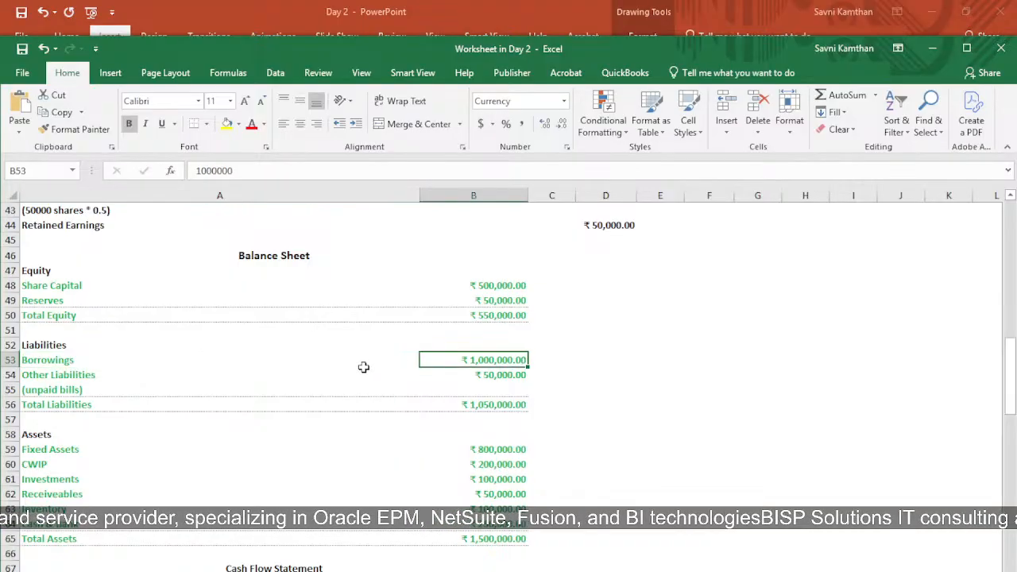
pyautogui.click(52, 379)
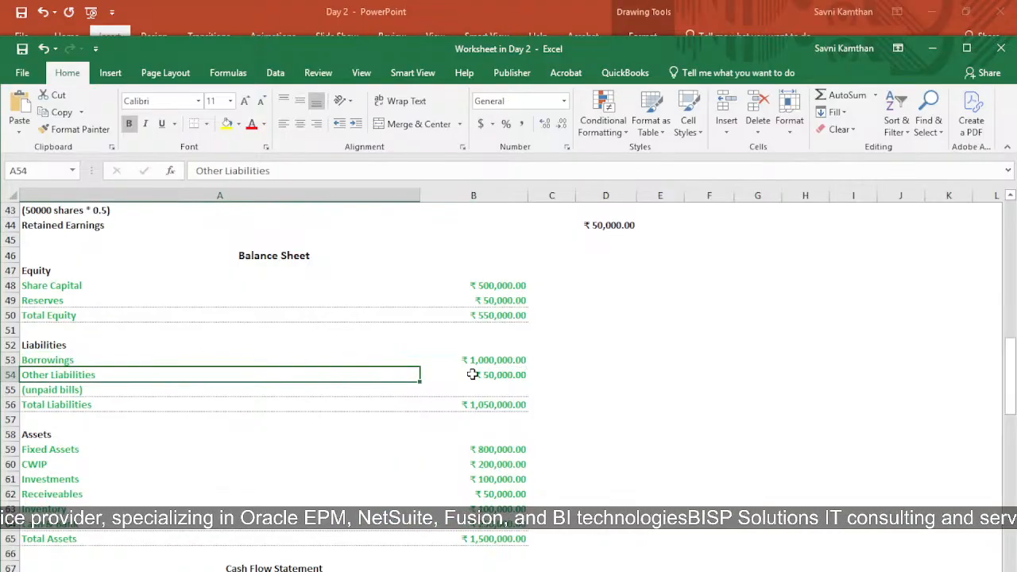
pyautogui.click(67, 391)
pyautogui.click(499, 377)
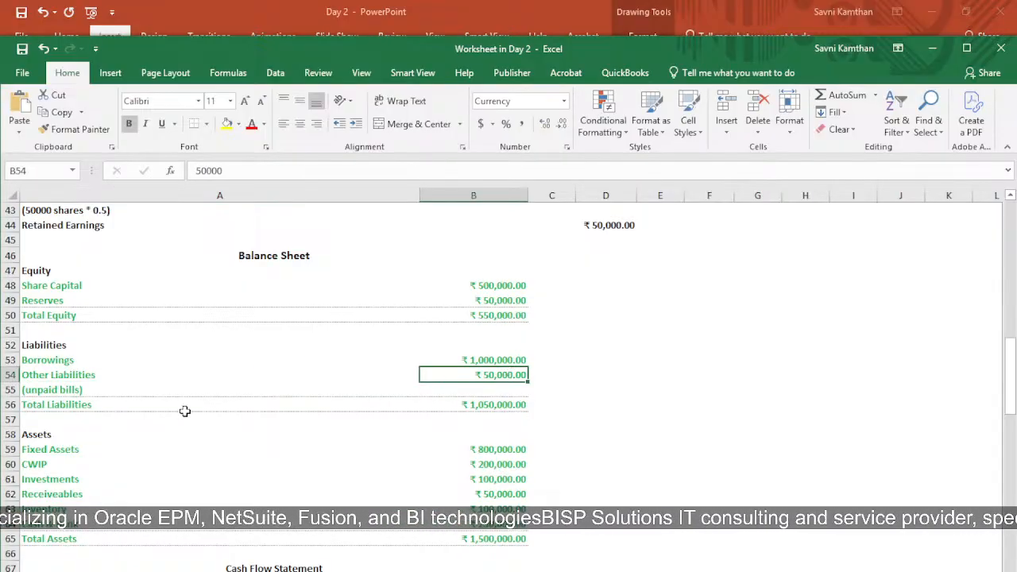
pyautogui.click(65, 407)
pyautogui.click(490, 404)
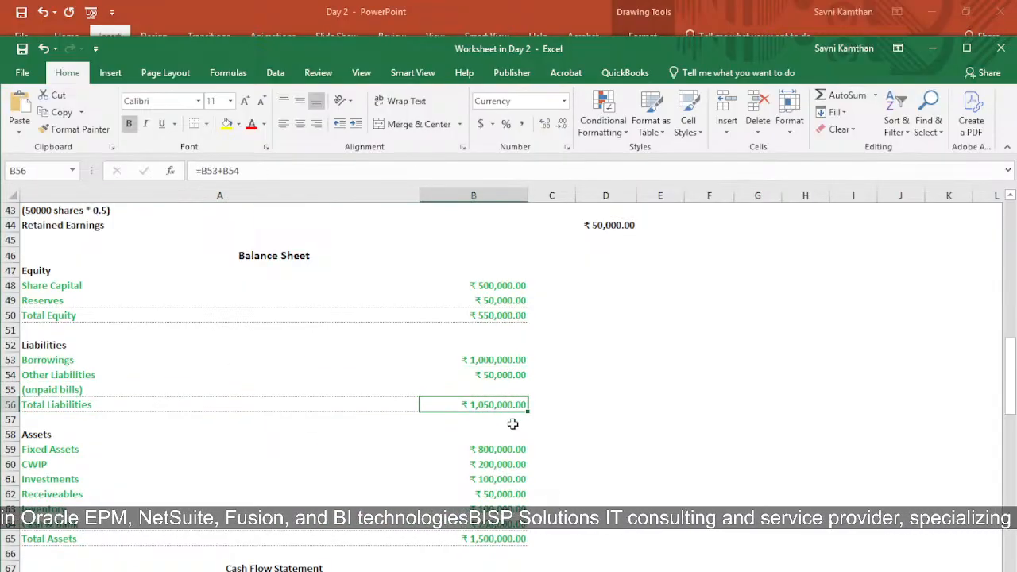
# Step: Review the balance sheet assets: fixed assets, CWIP, investments, receivables, inventory, cash & bank and the total assets formula
pyautogui.scroll(-2, 410, 446)
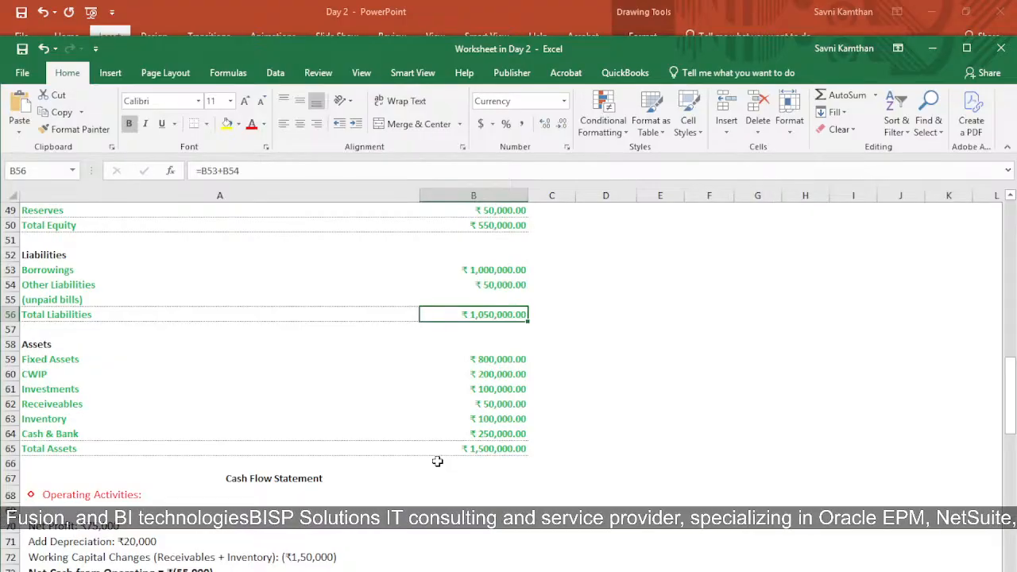
pyautogui.click(48, 346)
pyautogui.click(71, 359)
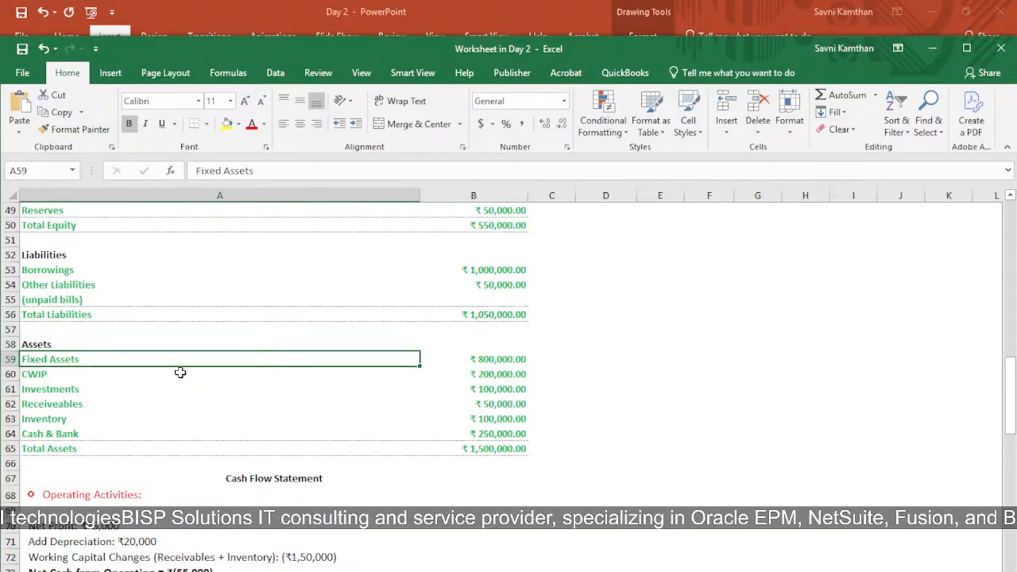
pyautogui.click(496, 362)
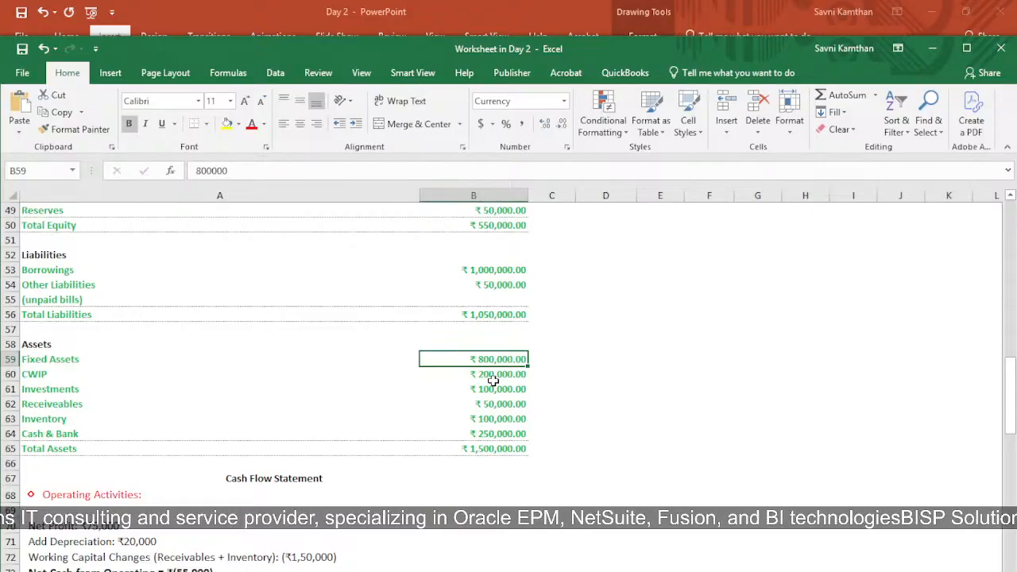
pyautogui.click(507, 374)
pyautogui.click(273, 394)
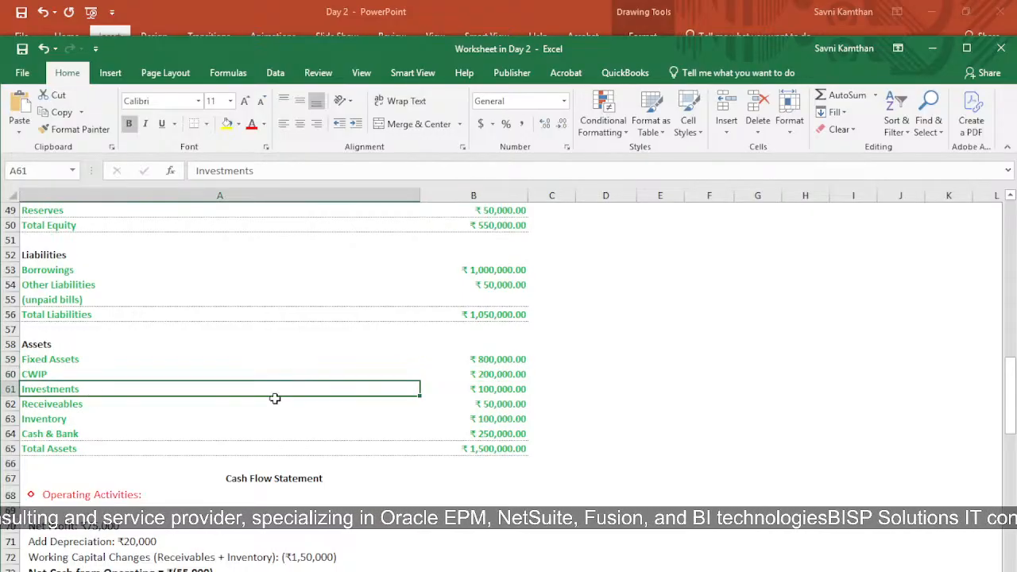
pyautogui.click(507, 394)
pyautogui.click(92, 408)
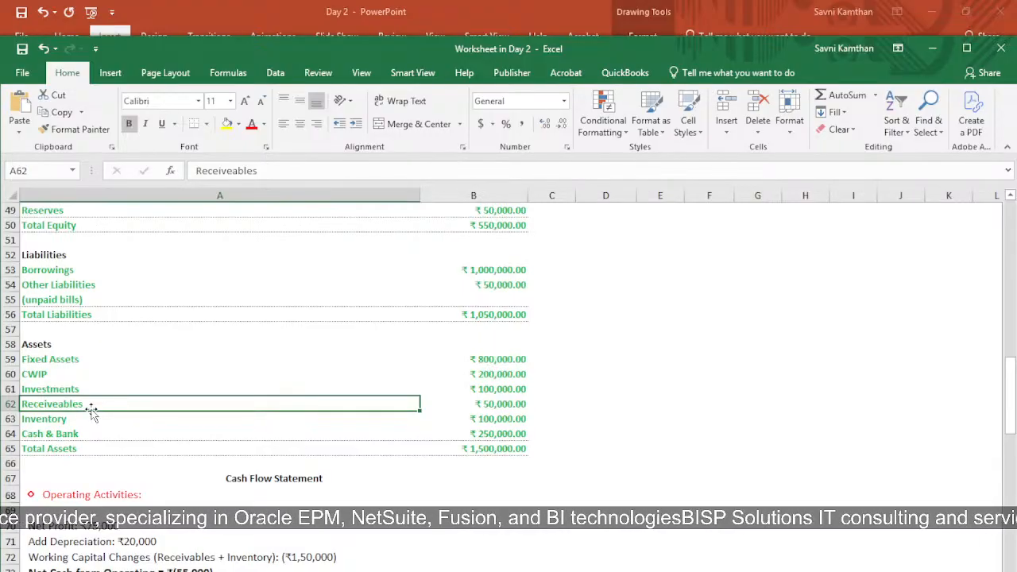
pyautogui.click(51, 419)
pyautogui.click(509, 417)
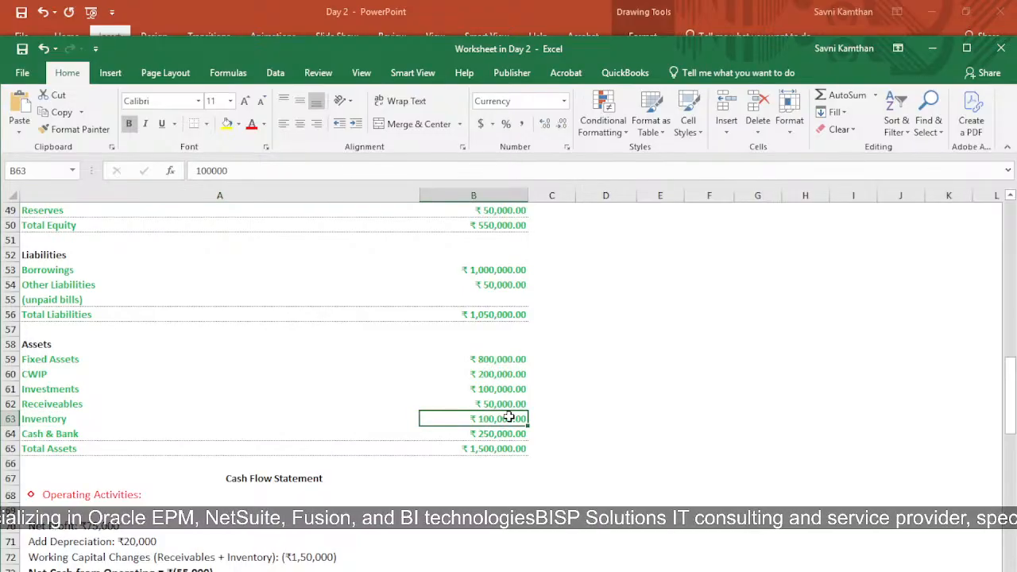
pyautogui.click(57, 435)
pyautogui.click(501, 447)
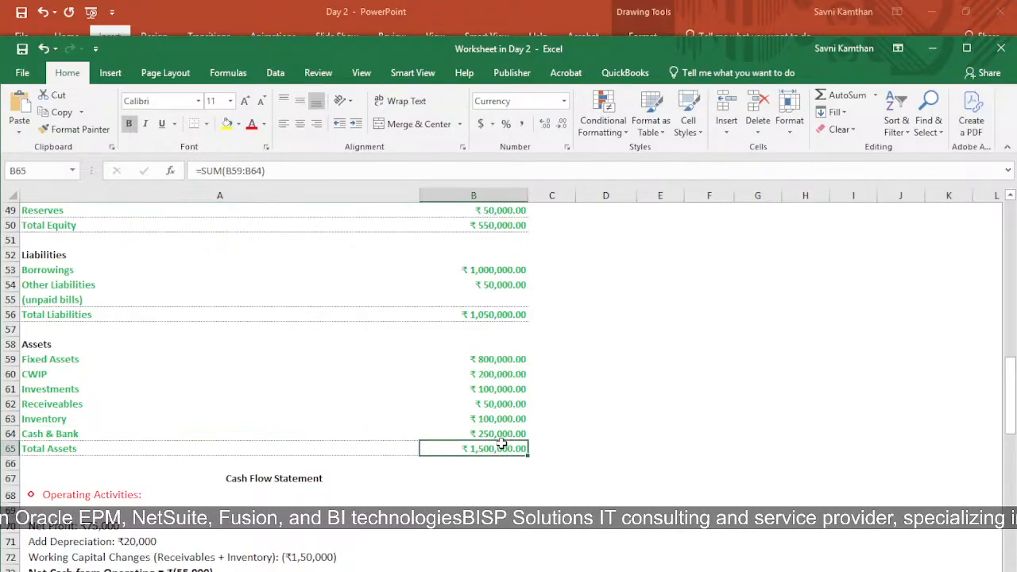
pyautogui.click(496, 434)
pyautogui.click(493, 463)
pyautogui.click(491, 449)
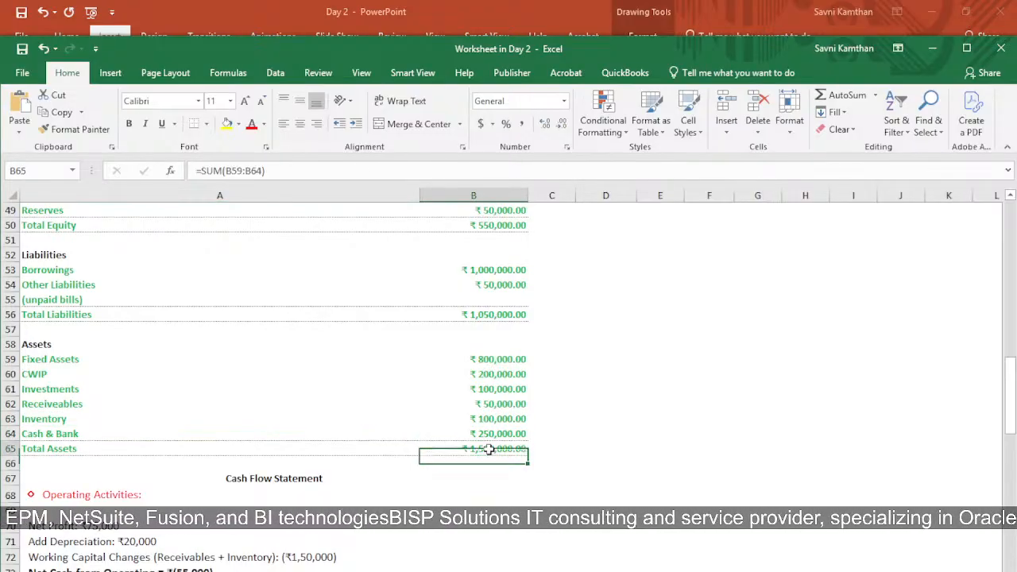
# Step: Examine the cash flow statement's operating activities and investing activities entries, including the cash outflow line
pyautogui.scroll(-5, 485, 445)
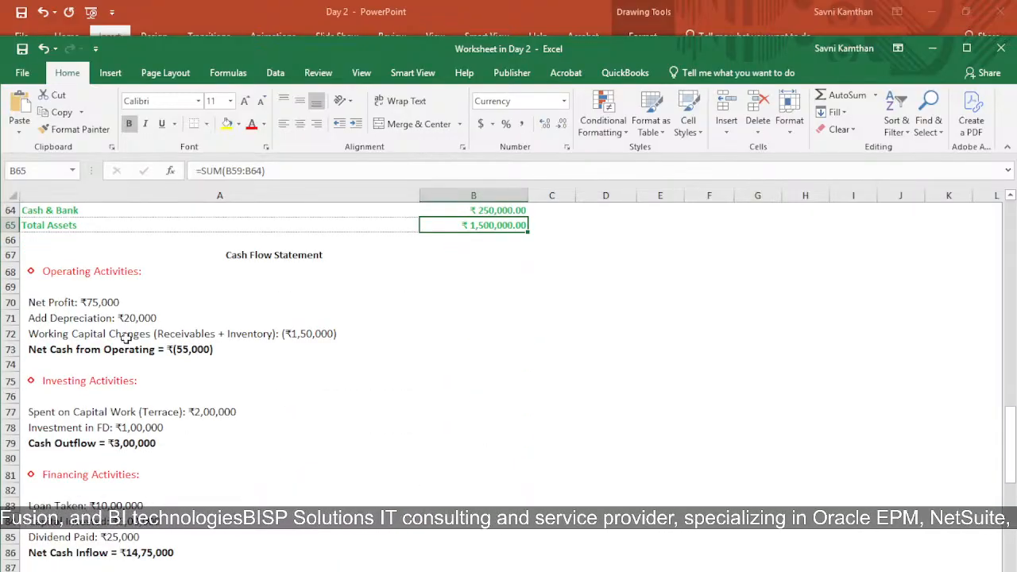
pyautogui.click(72, 269)
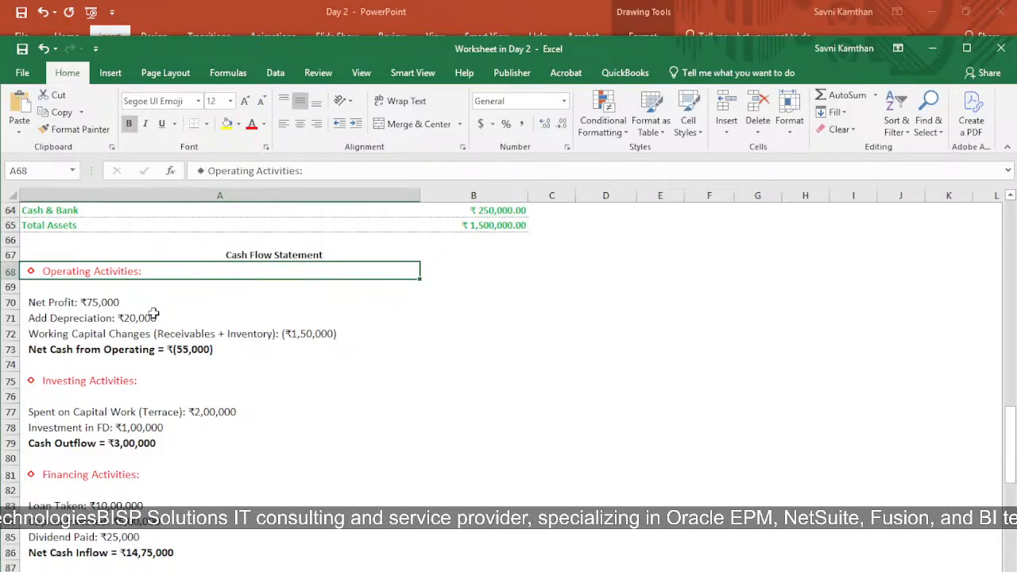
pyautogui.click(62, 305)
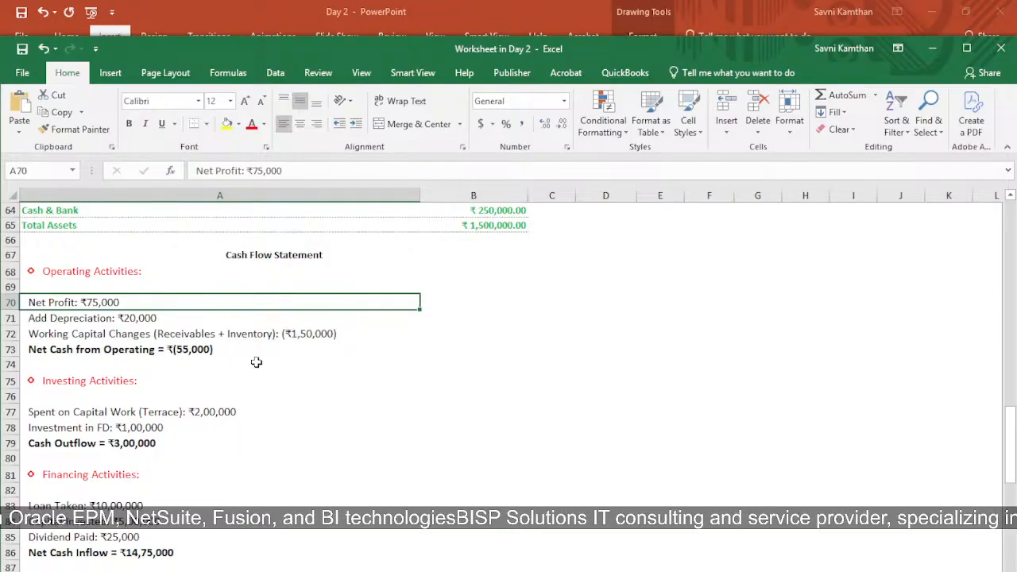
pyautogui.scroll(-3, 256, 362)
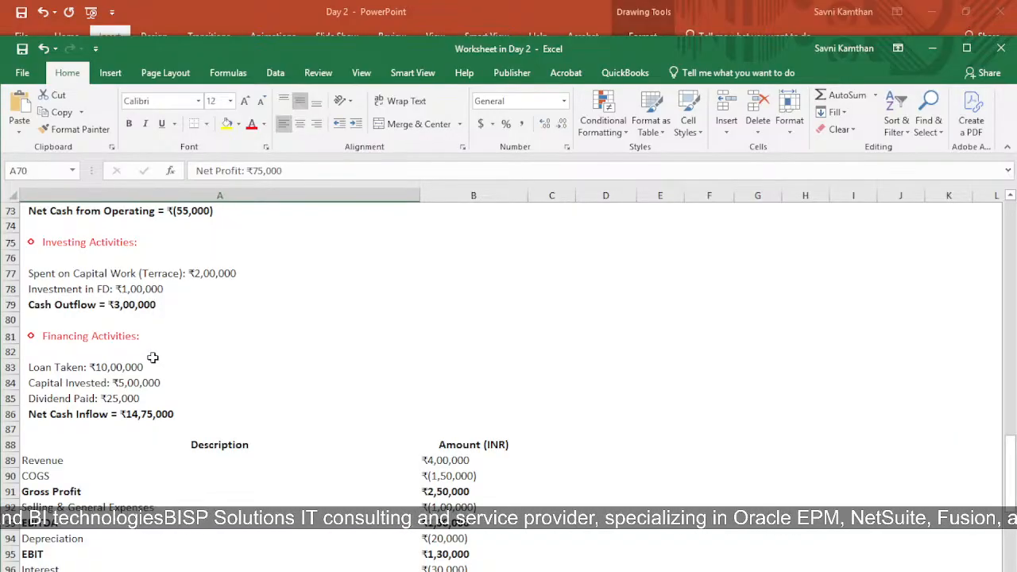
pyautogui.click(115, 293)
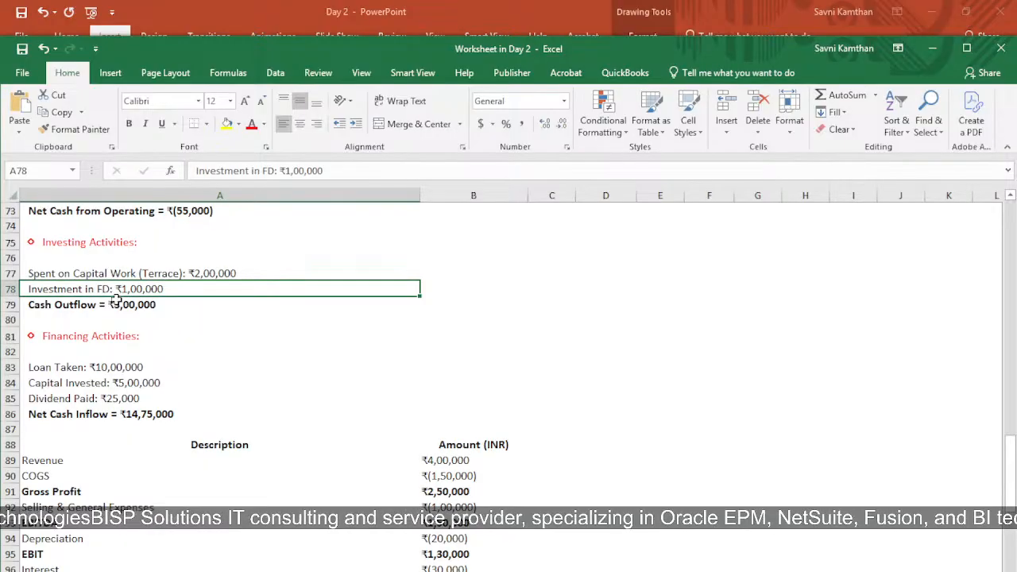
pyautogui.click(30, 308)
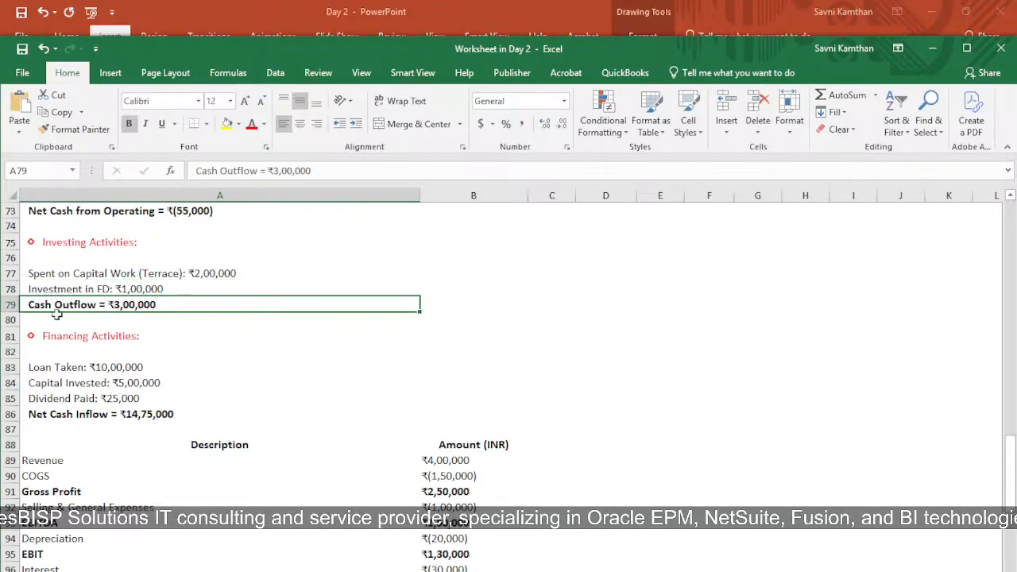
# Step: Go through the financing activities entries: loan taken, capital invested, dividend paid and net cash inflow
pyautogui.scroll(-2, 164, 371)
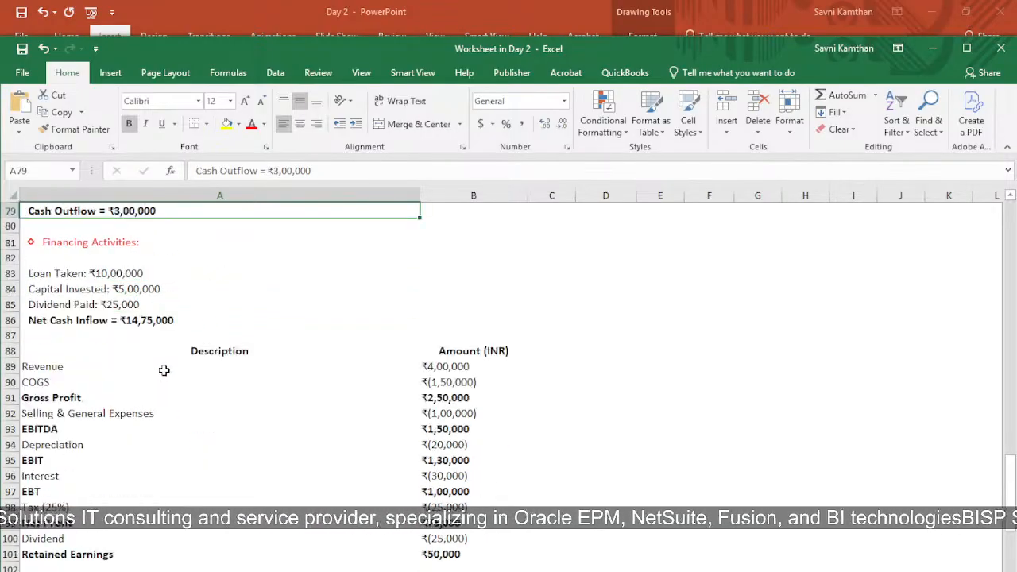
pyautogui.click(58, 273)
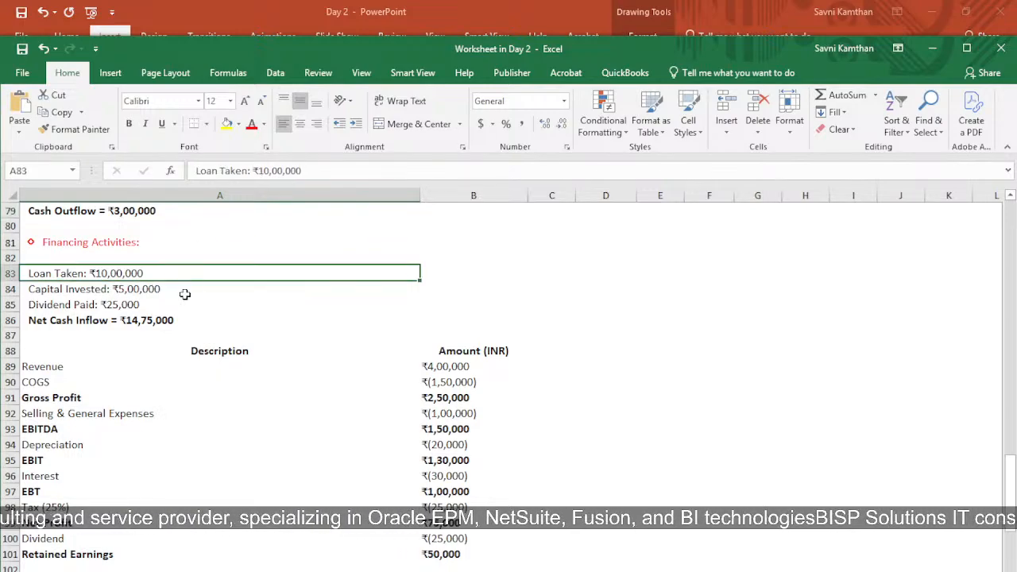
pyautogui.click(64, 288)
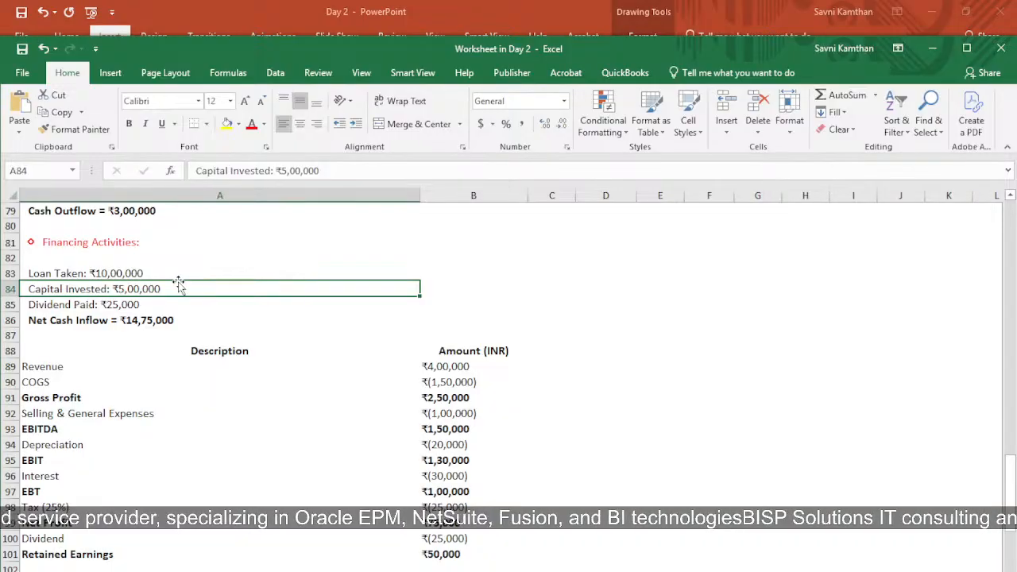
pyautogui.click(84, 308)
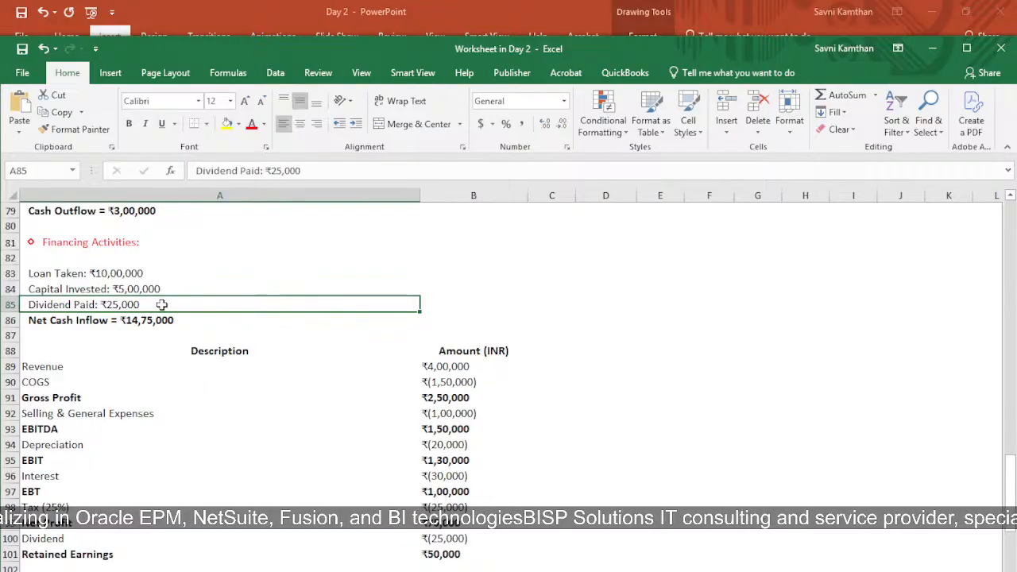
pyautogui.click(44, 325)
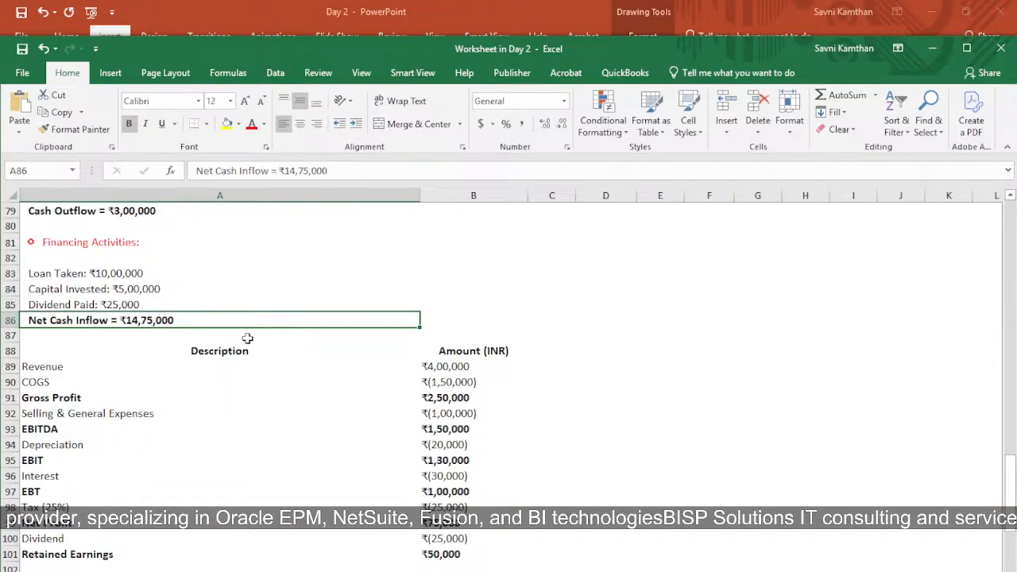
# Step: Switch to PowerPoint, start the slide show and advance to the 'Why Simplification in FM is Required?' slide
pyautogui.hotkey('alt', 'Tab')
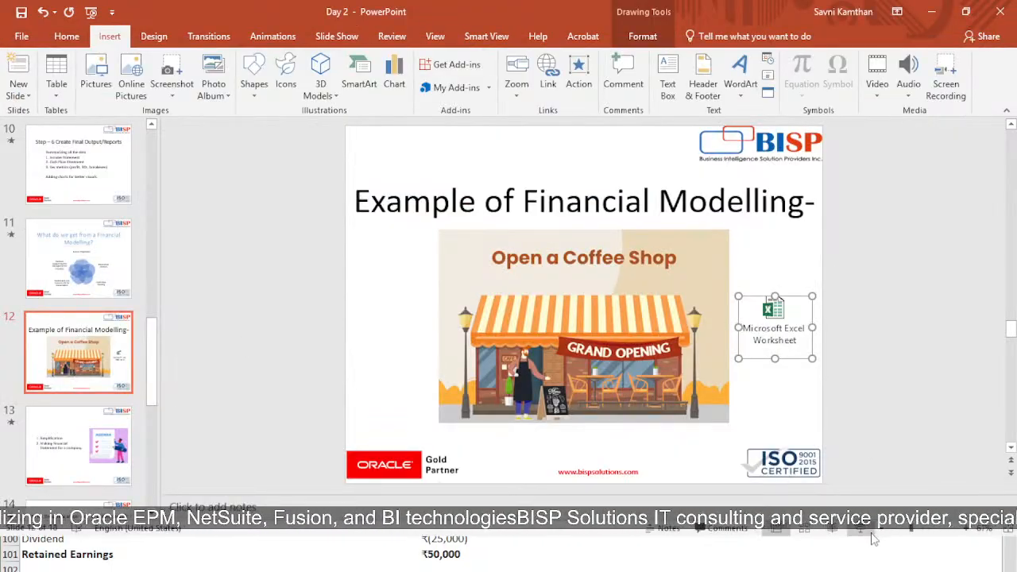
pyautogui.click(867, 528)
pyautogui.press('Right')
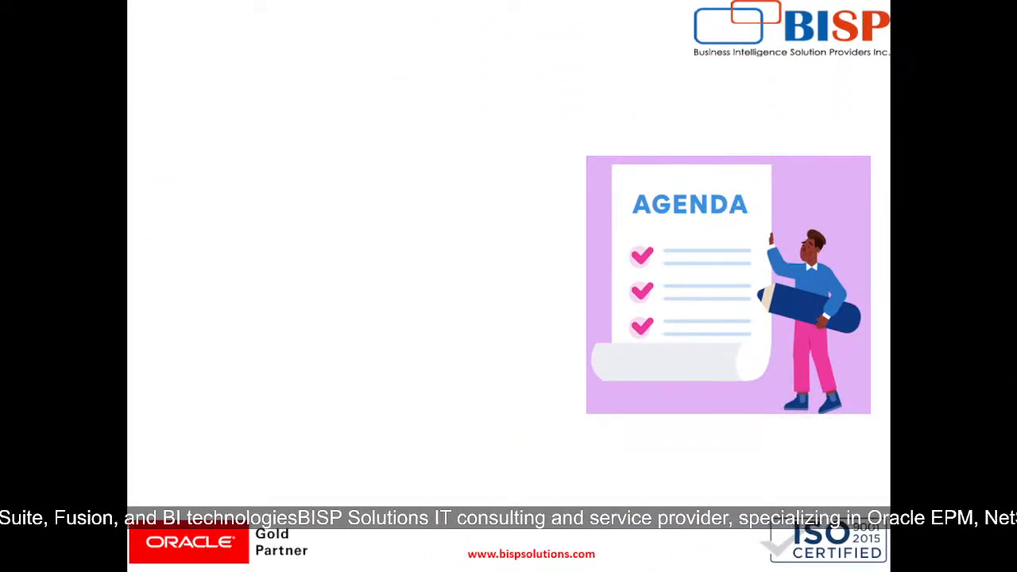
pyautogui.press('Right')
pyautogui.press('Right')
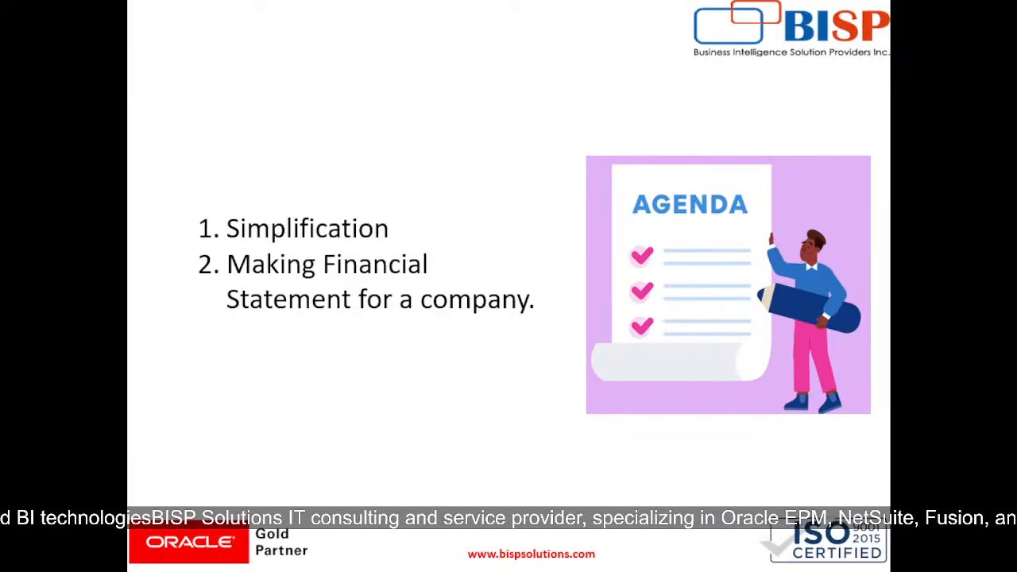
pyautogui.press('Right')
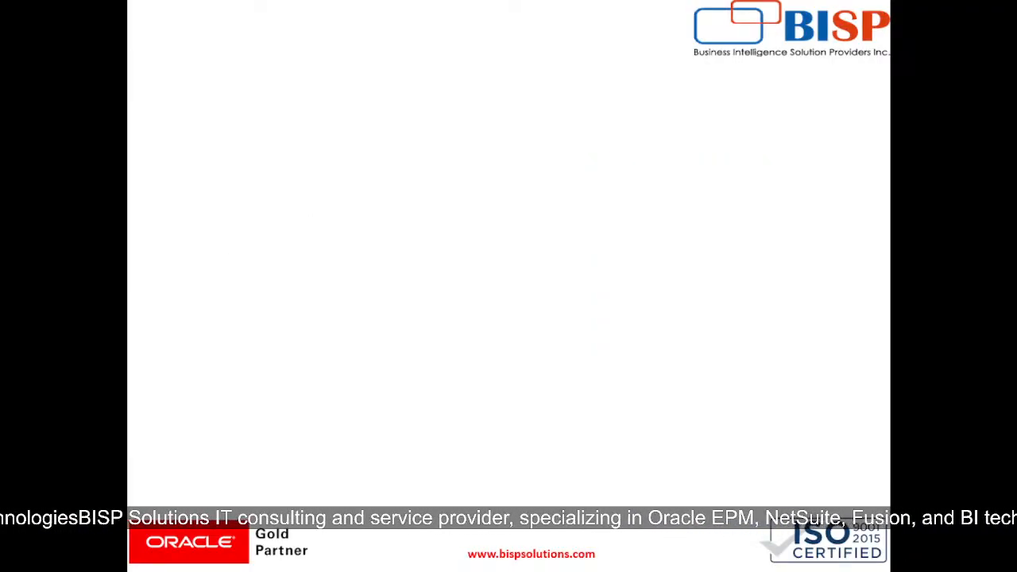
pyautogui.press('Right')
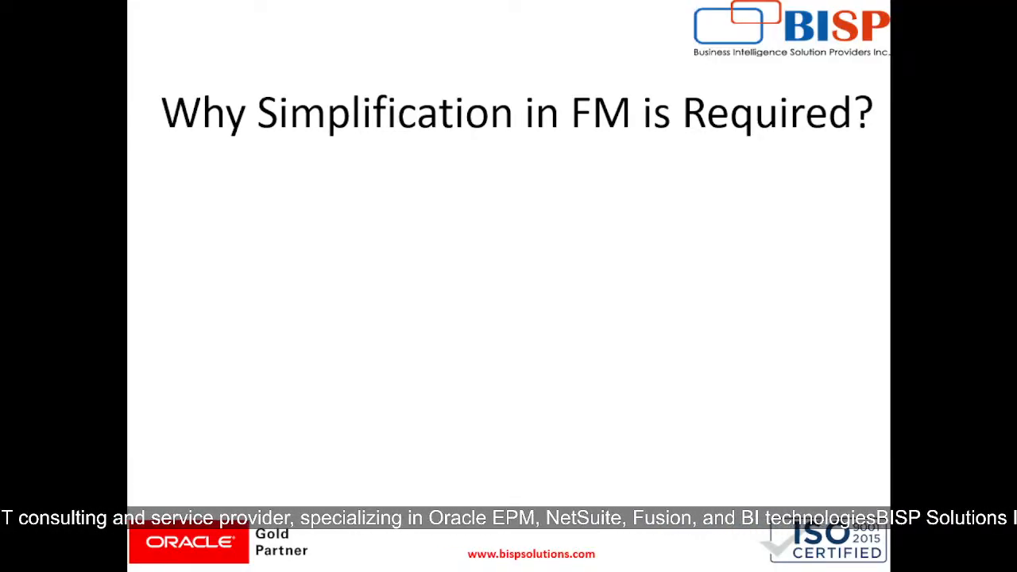
pyautogui.press('Right')
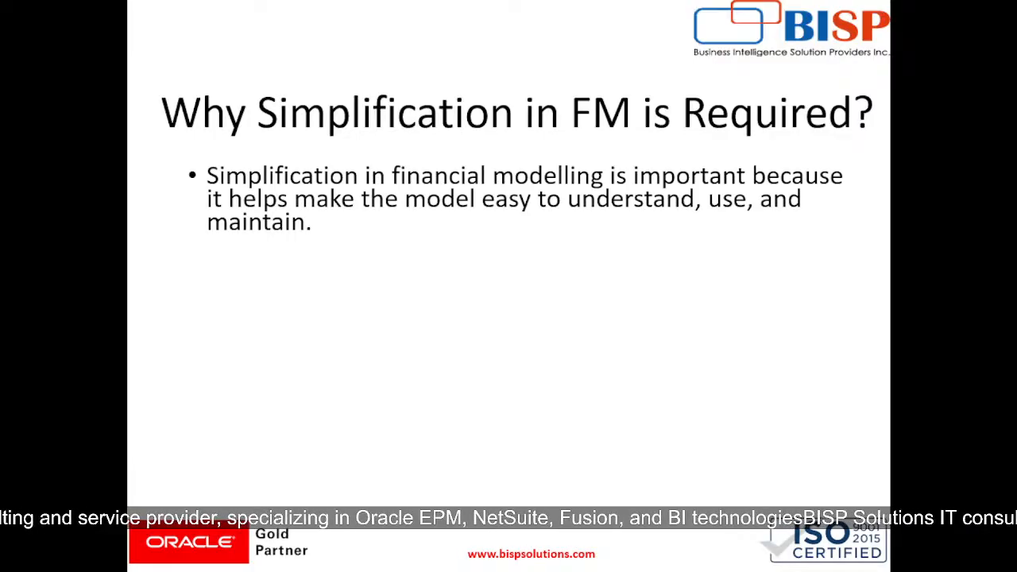
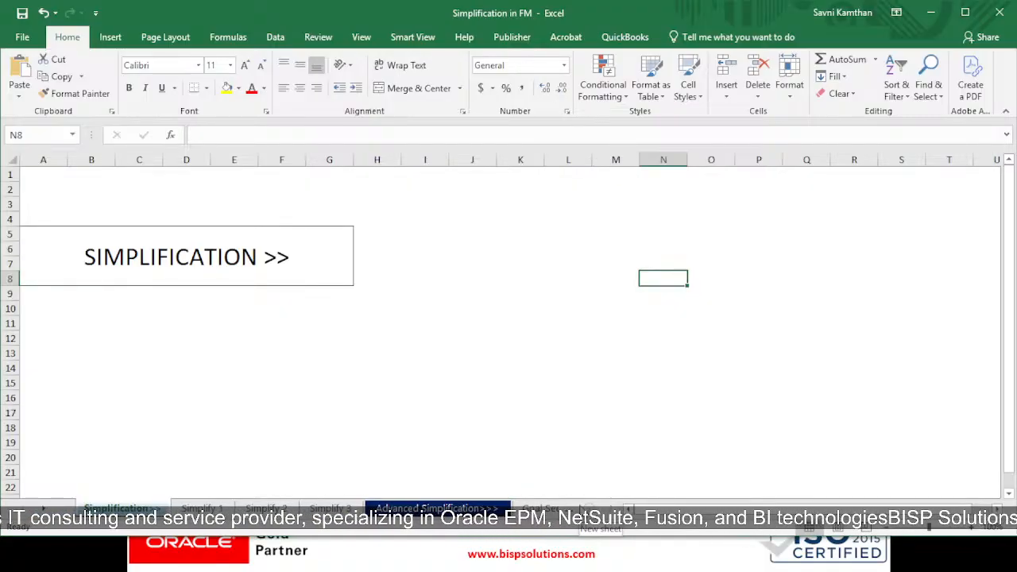
# Step: Open the Simplify 1 sheet and inspect each input cell from RiskFreeRate to DebtValue and its defined name
pyautogui.click(202, 509)
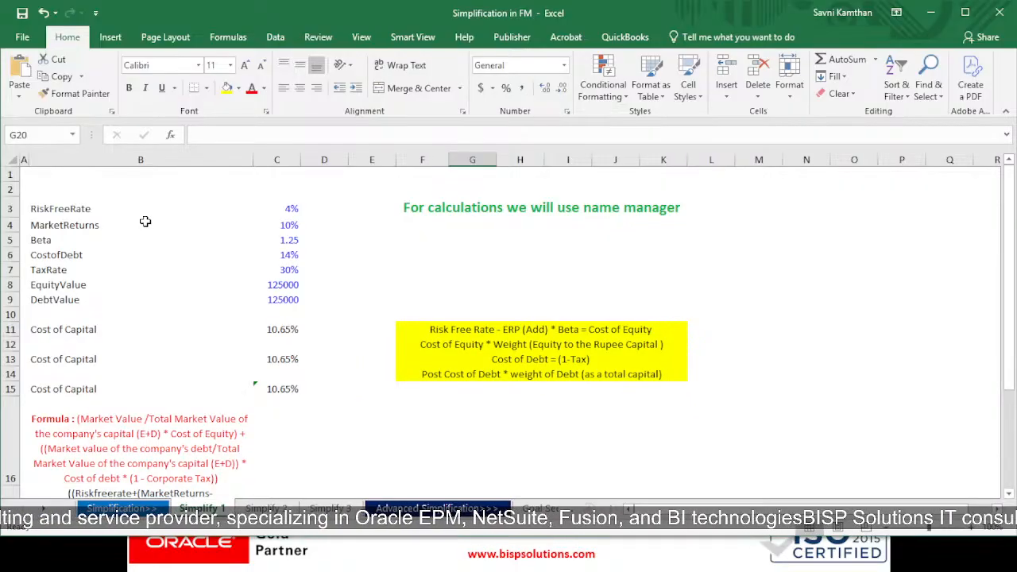
pyautogui.click(291, 214)
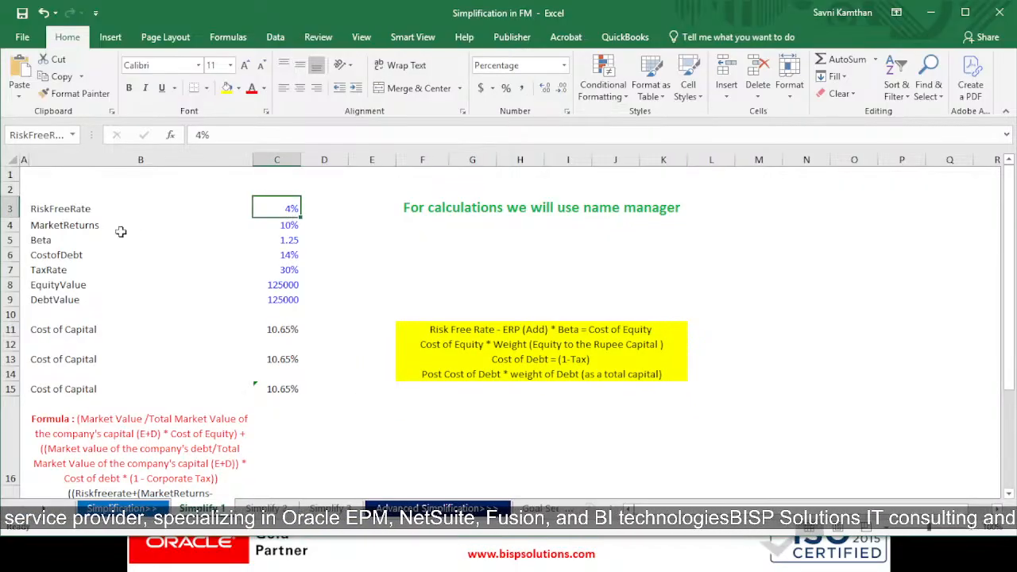
pyautogui.click(116, 230)
pyautogui.click(290, 239)
pyautogui.click(284, 225)
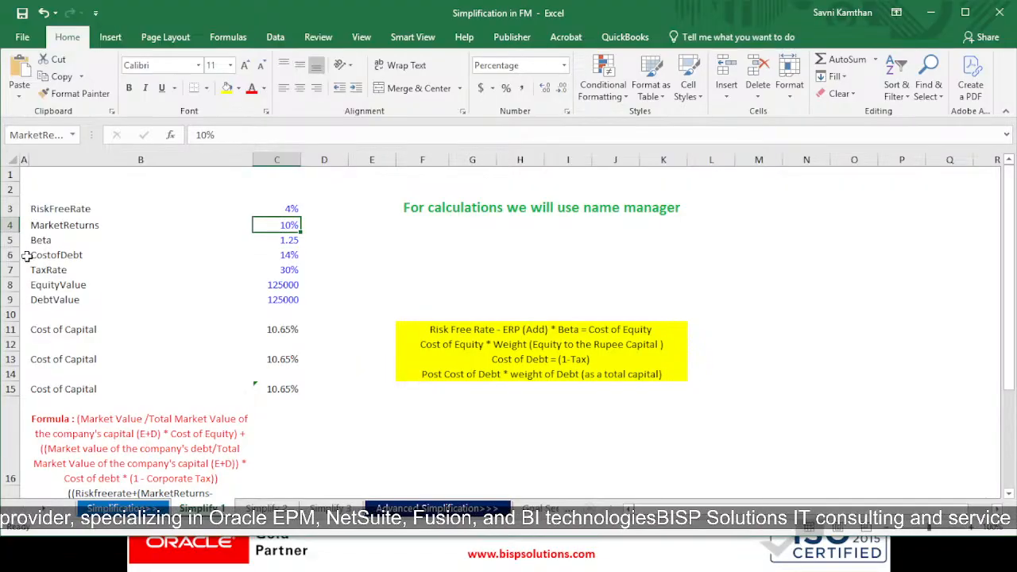
pyautogui.click(287, 253)
pyautogui.press('Up')
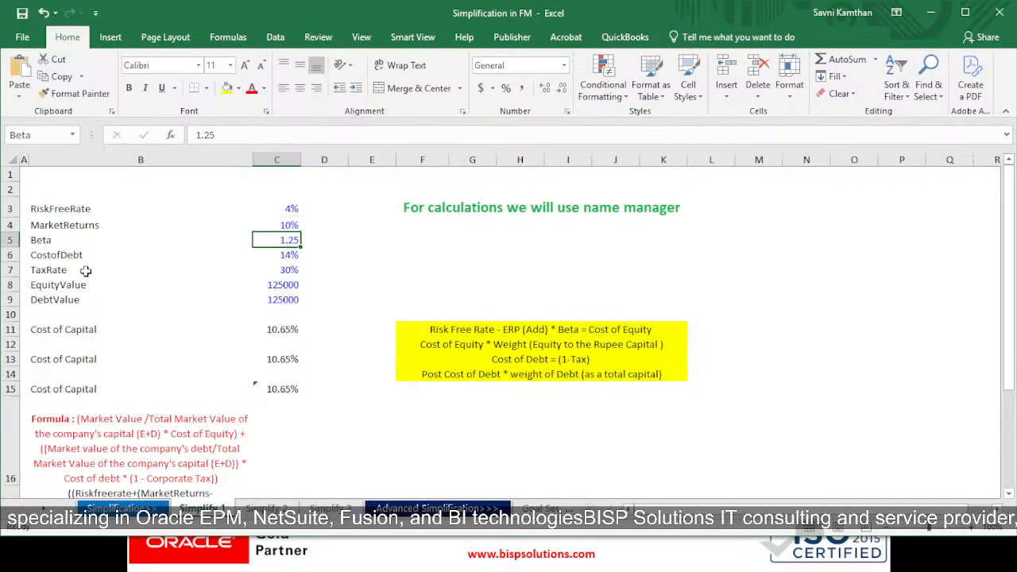
pyautogui.click(135, 263)
pyautogui.click(287, 256)
pyautogui.click(126, 271)
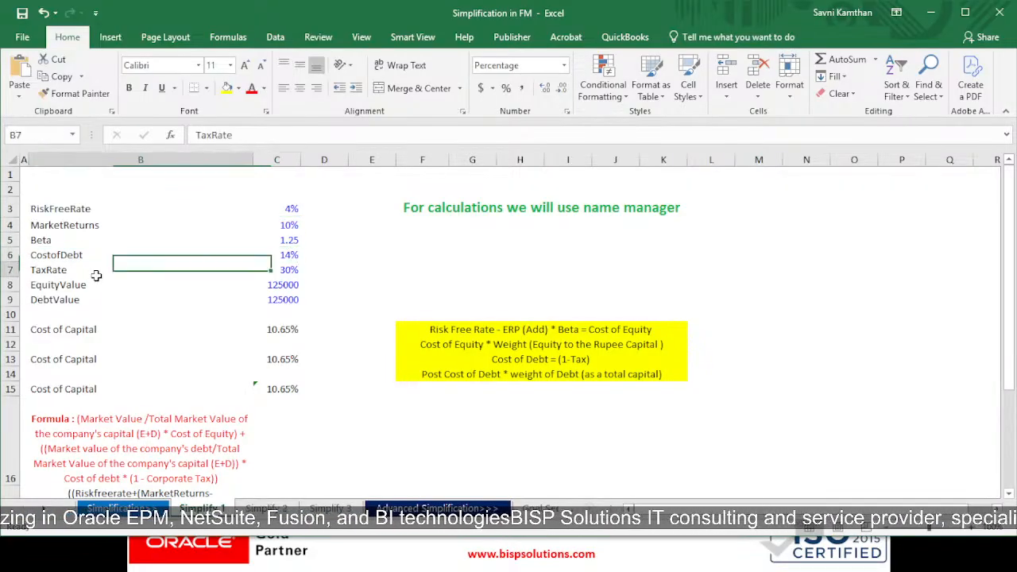
pyautogui.click(282, 272)
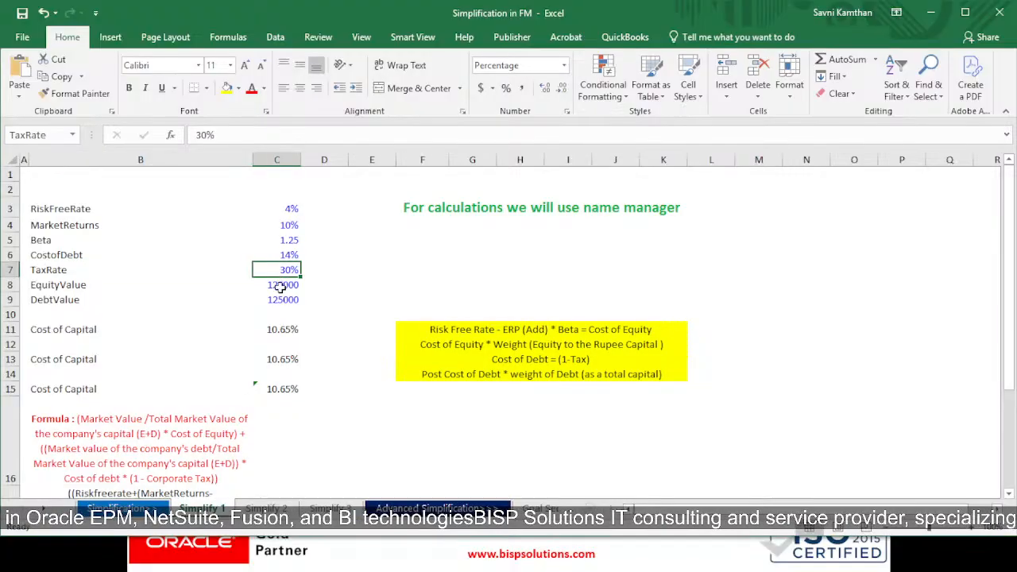
pyautogui.click(100, 284)
pyautogui.click(293, 287)
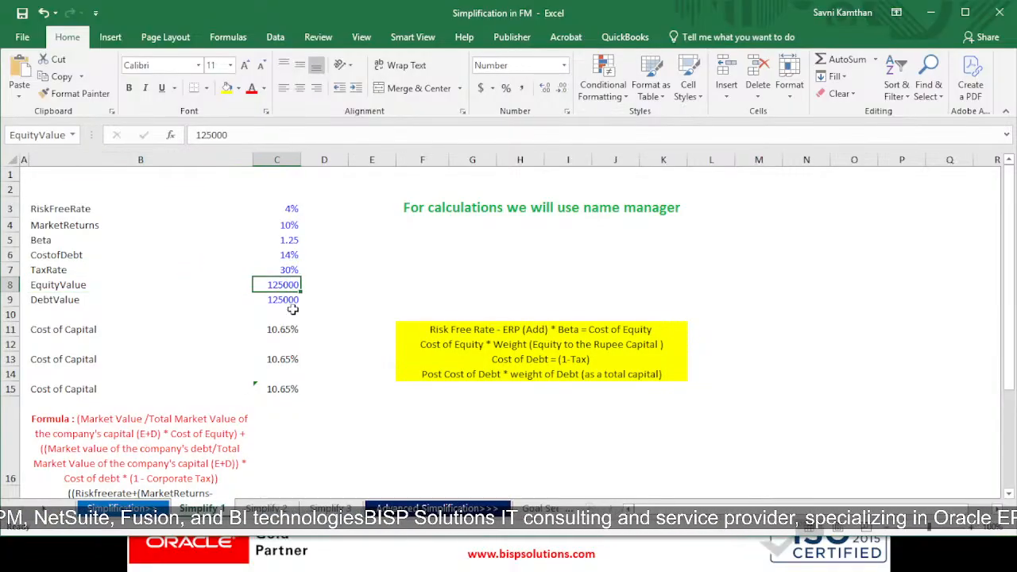
pyautogui.click(100, 302)
pyautogui.click(272, 301)
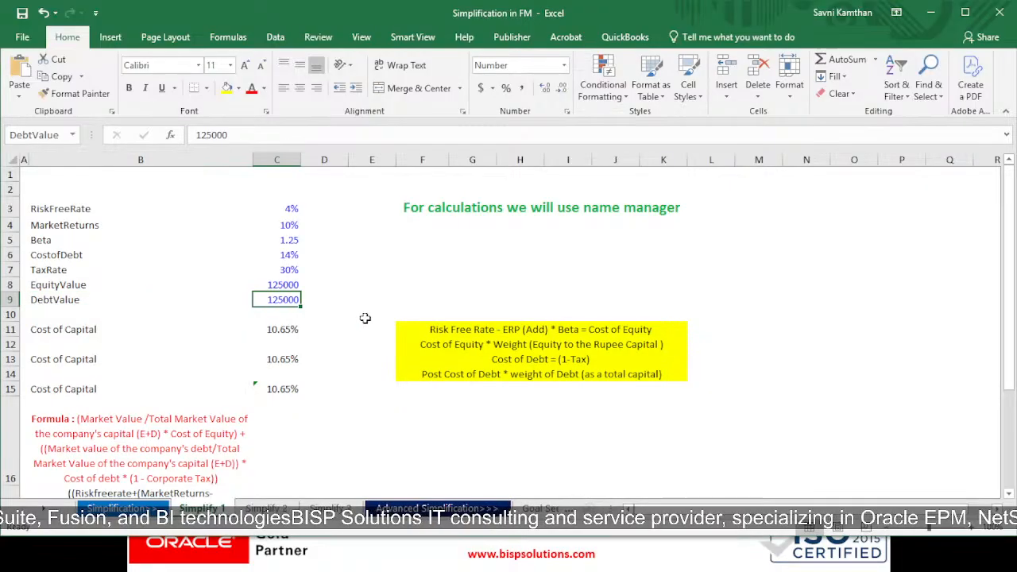
# Step: Inspect the hard-coded and cell-reference Cost of Capital formulas in C11 and C13
pyautogui.doubleClick(284, 332)
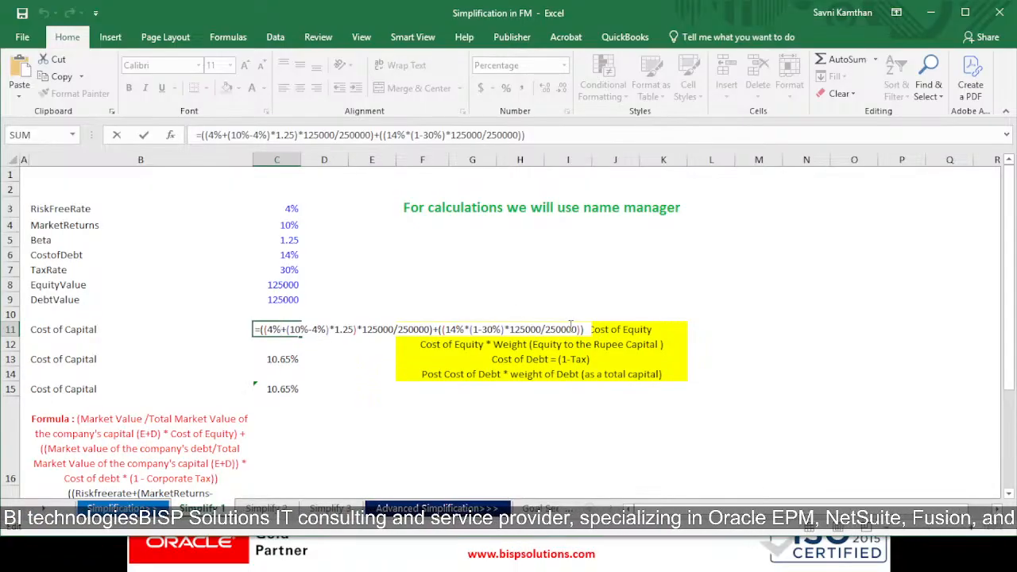
pyautogui.press('Return')
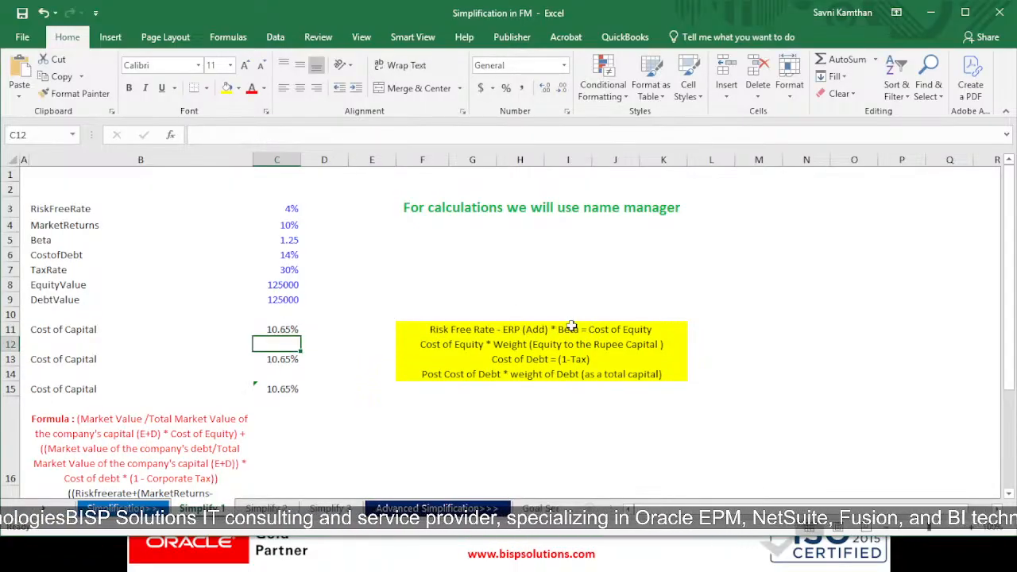
pyautogui.click(269, 362)
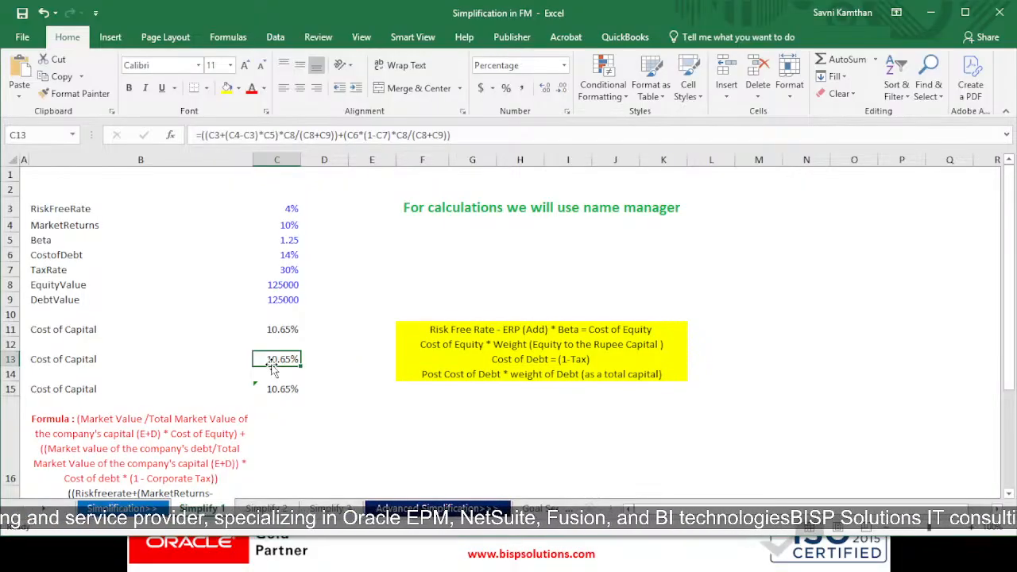
pyautogui.doubleClick(272, 362)
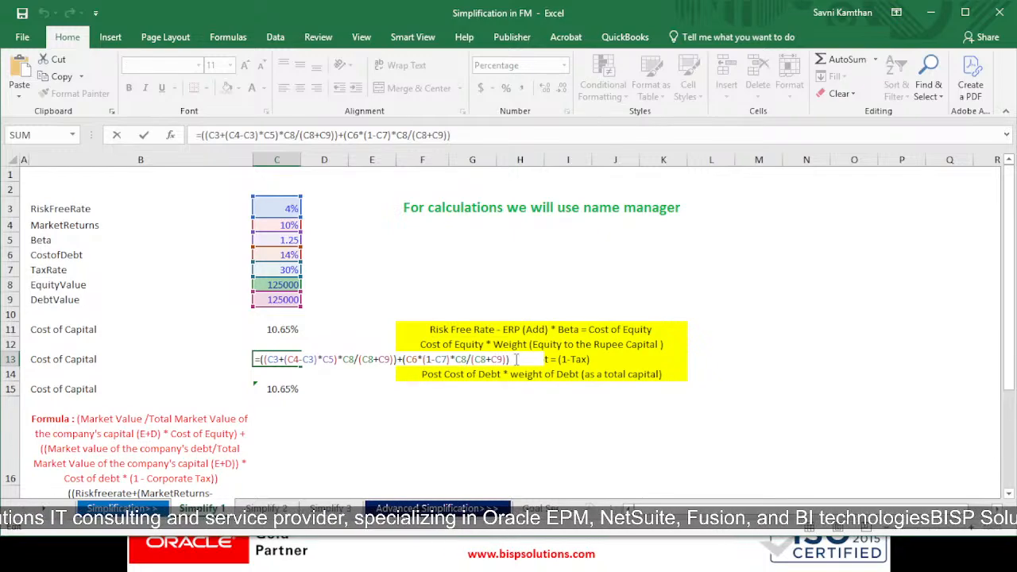
pyautogui.press('Return')
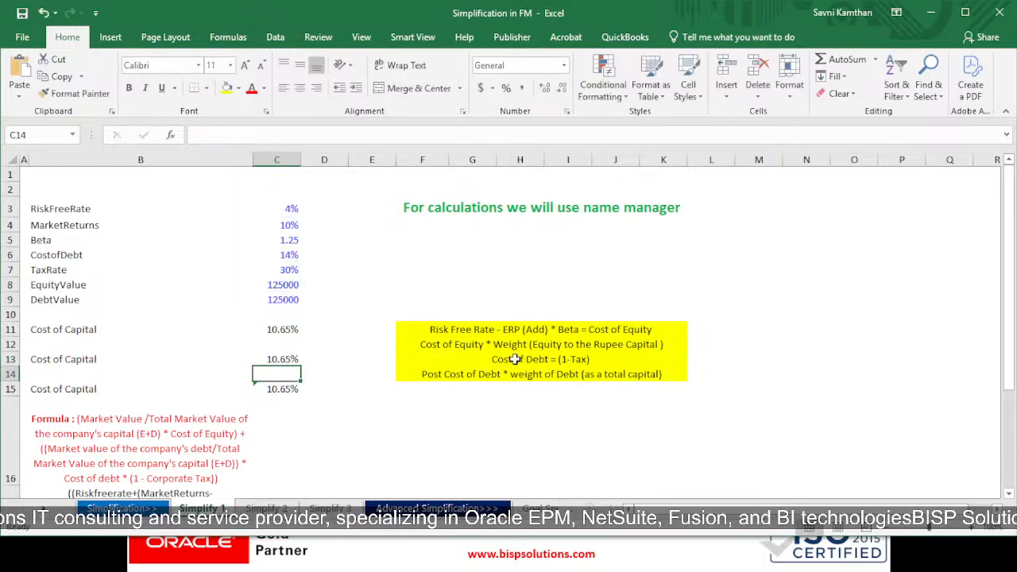
# Step: Create names from the left column for the input range B3:C9 using Create from Selection
pyautogui.click(277, 389)
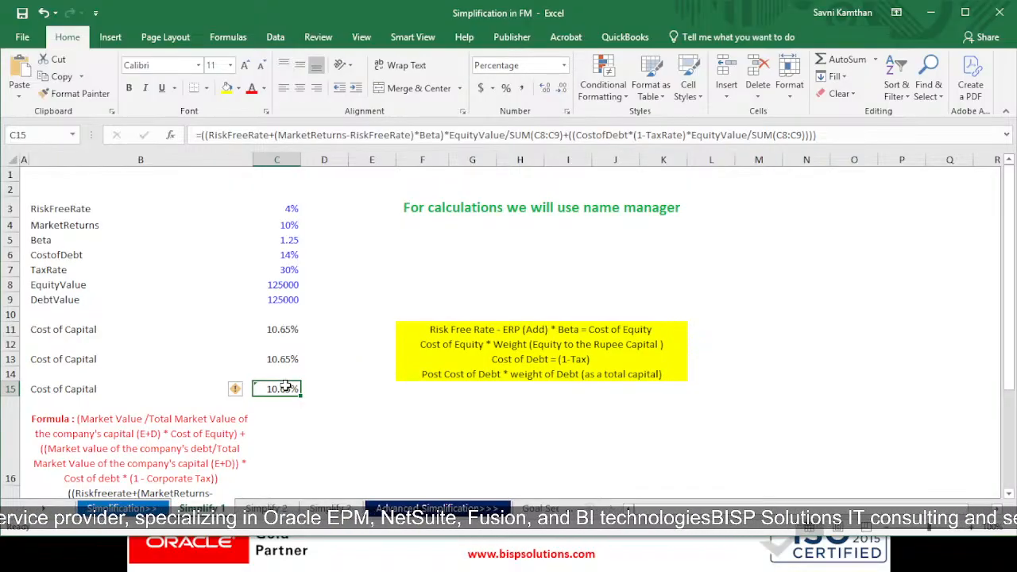
pyautogui.click(228, 37)
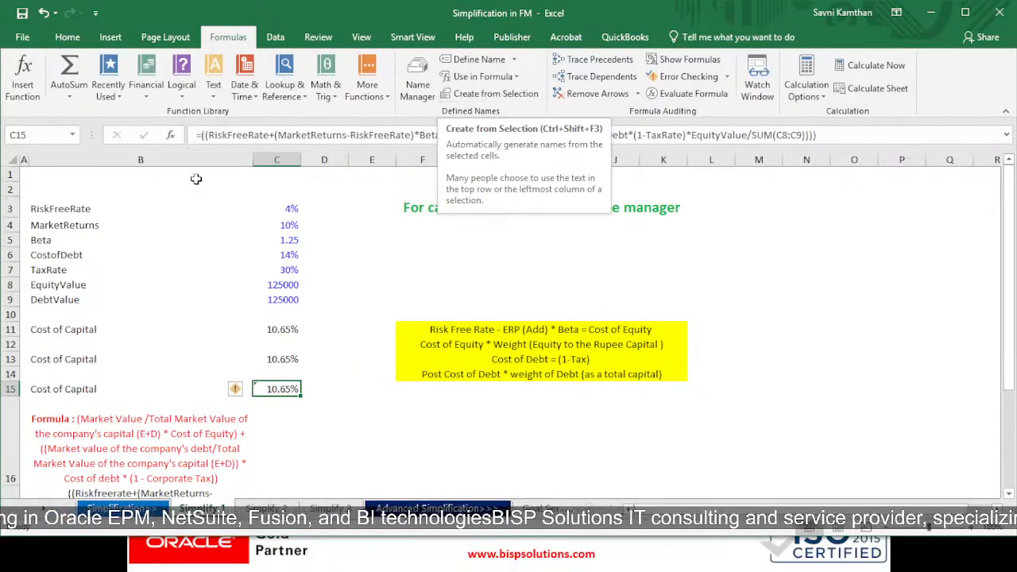
pyautogui.moveTo(151, 207); pyautogui.dragTo(282, 299)
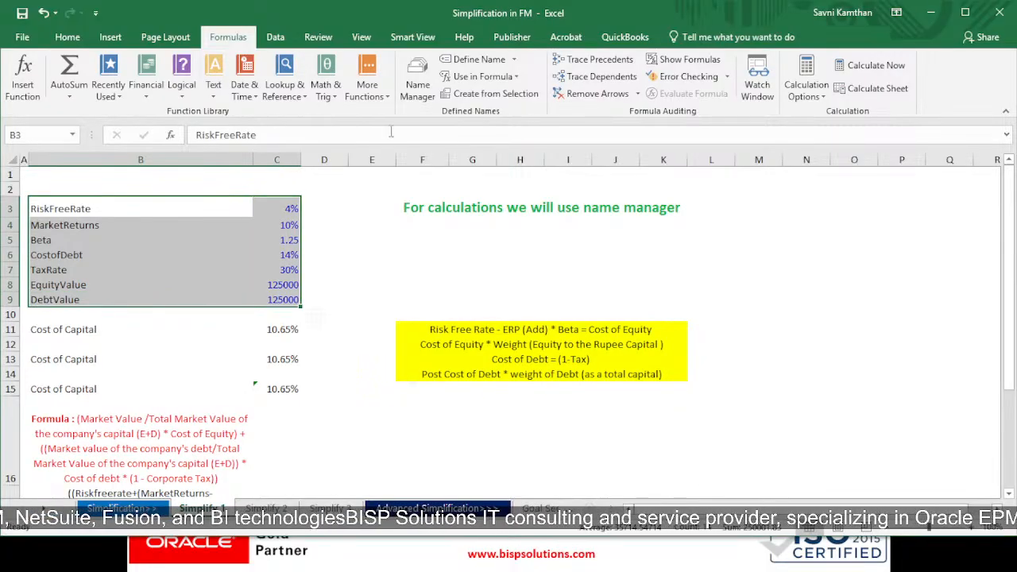
pyautogui.click(491, 96)
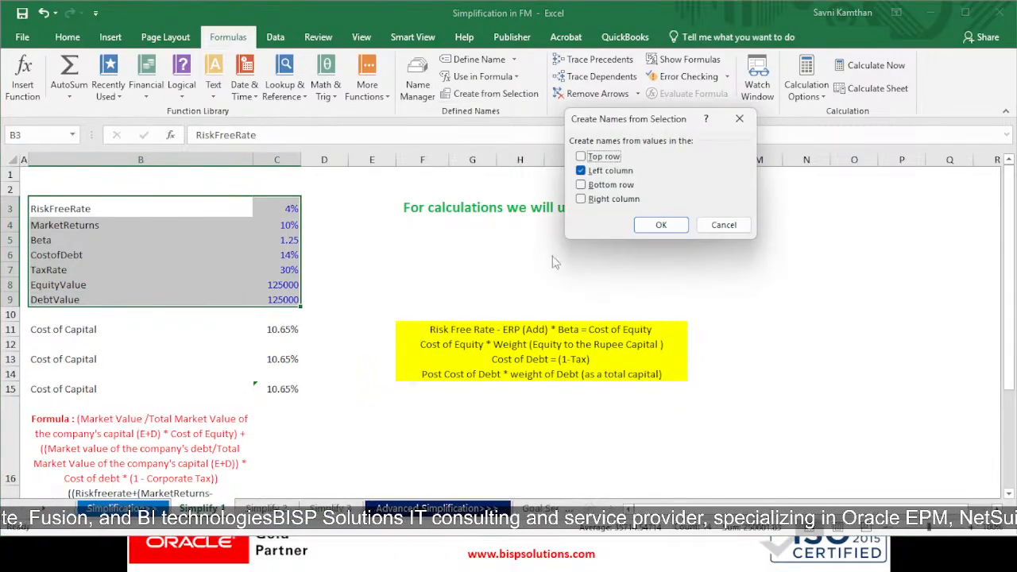
pyautogui.click(656, 227)
pyautogui.click(663, 269)
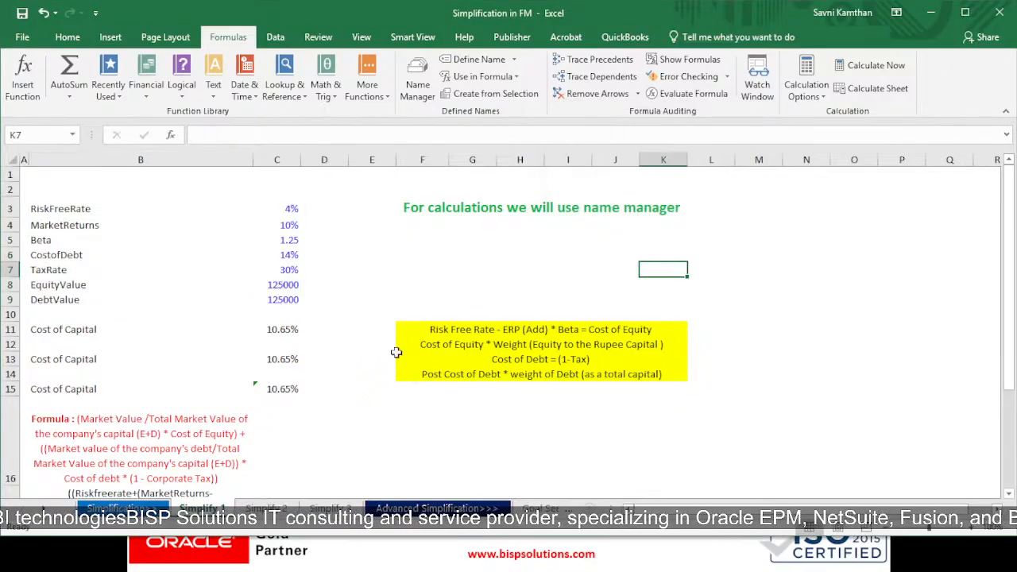
# Step: Inspect the C15 Cost of Capital formula written with named ranges
pyautogui.doubleClick(284, 389)
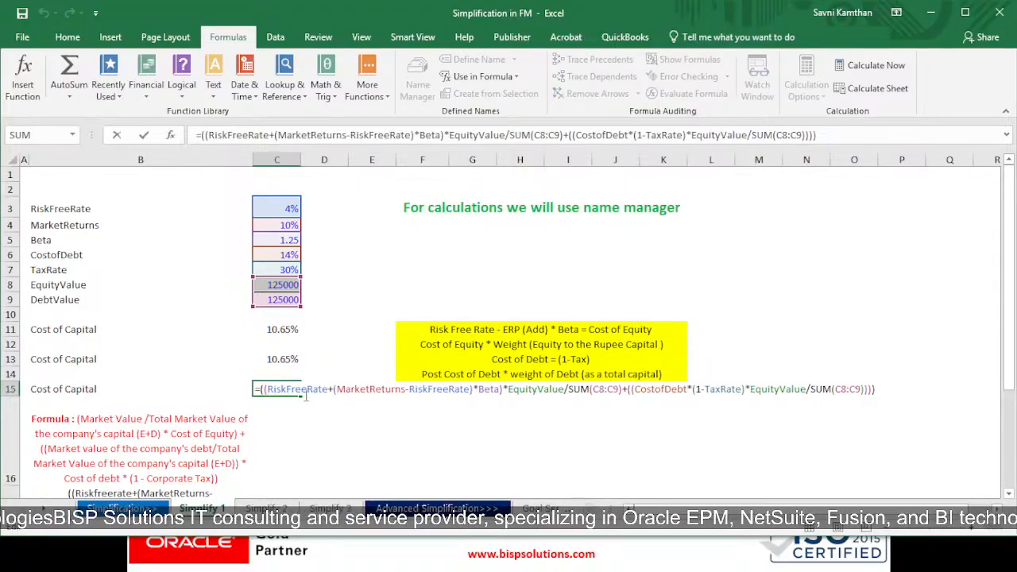
pyautogui.click(880, 386)
pyautogui.click(500, 410)
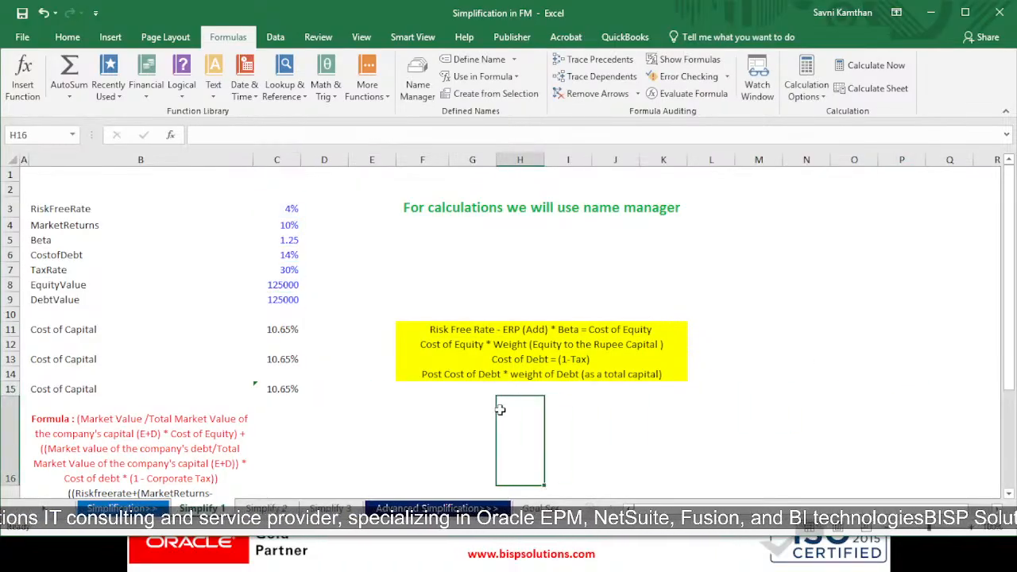
pyautogui.write('=risk')
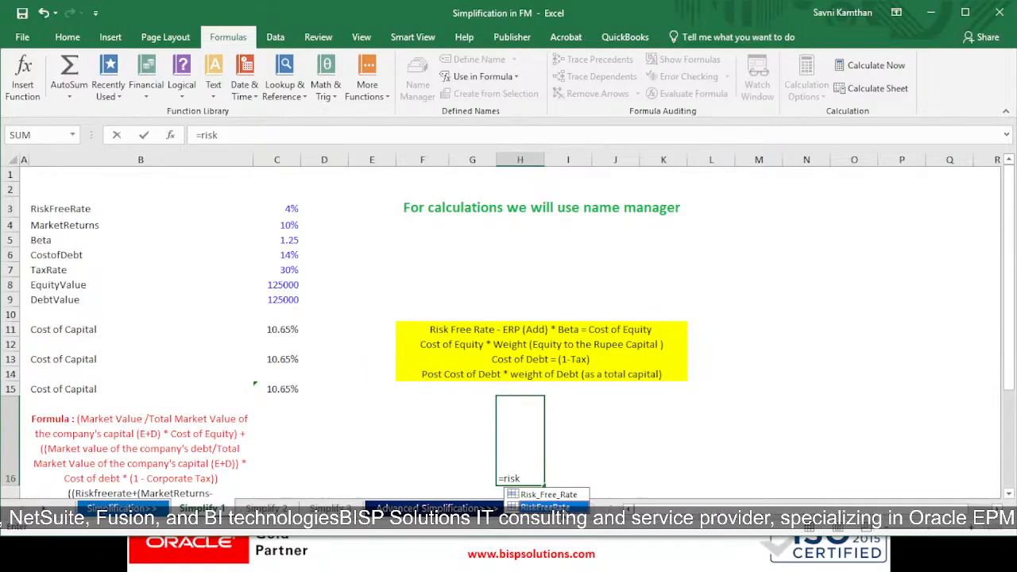
pyautogui.press('Tab')
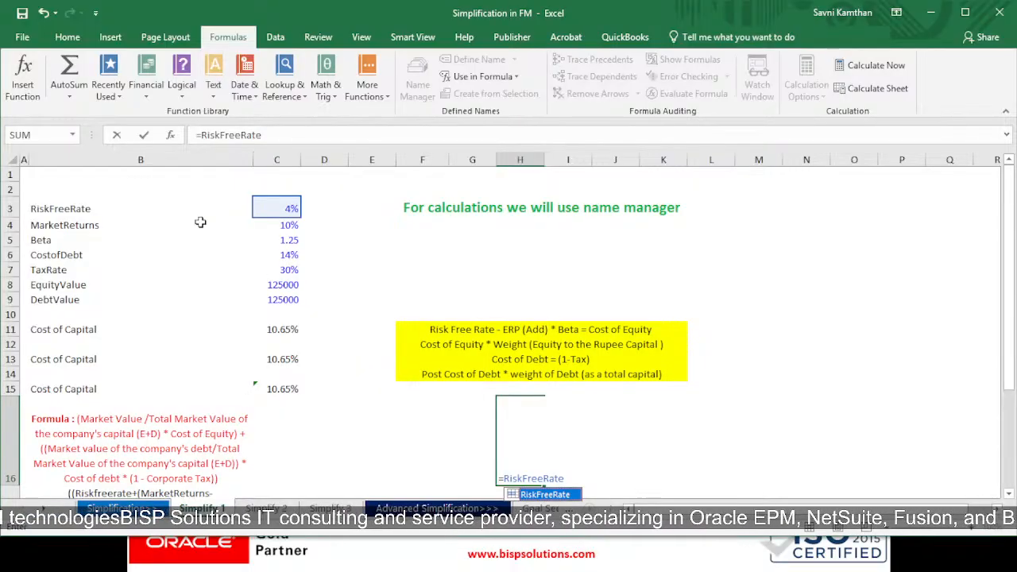
pyautogui.press('BackSpace')
pyautogui.press('BackSpace')
pyautogui.press('BackSpace')
pyautogui.press('BackSpace')
pyautogui.press('BackSpace')
pyautogui.press('BackSpace')
pyautogui.press('BackSpace')
pyautogui.press('BackSpace')
pyautogui.press('BackSpace')
pyautogui.press('BackSpace')
pyautogui.press('BackSpace')
pyautogui.press('BackSpace')
pyautogui.press('BackSpace')
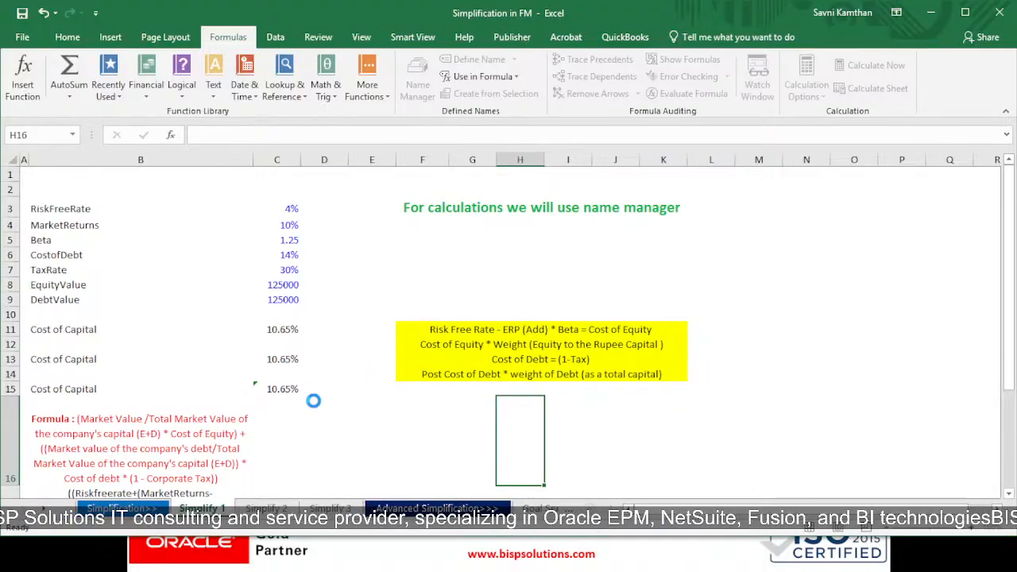
# Step: Review the named-range Cost of Capital formula in C15 again
pyautogui.click(270, 389)
pyautogui.doubleClick(268, 388)
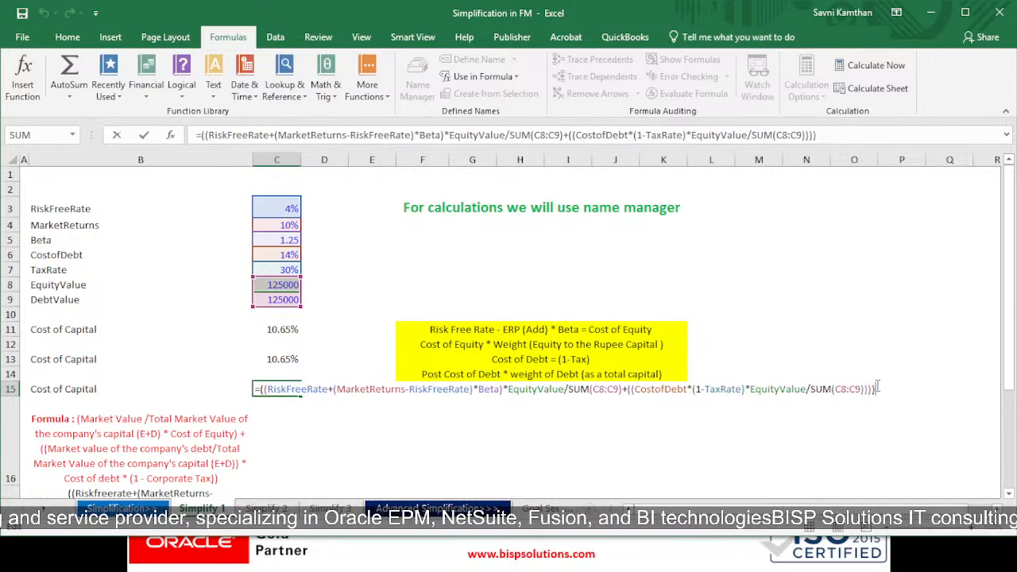
pyautogui.hotkey('ctrl', 'Return')
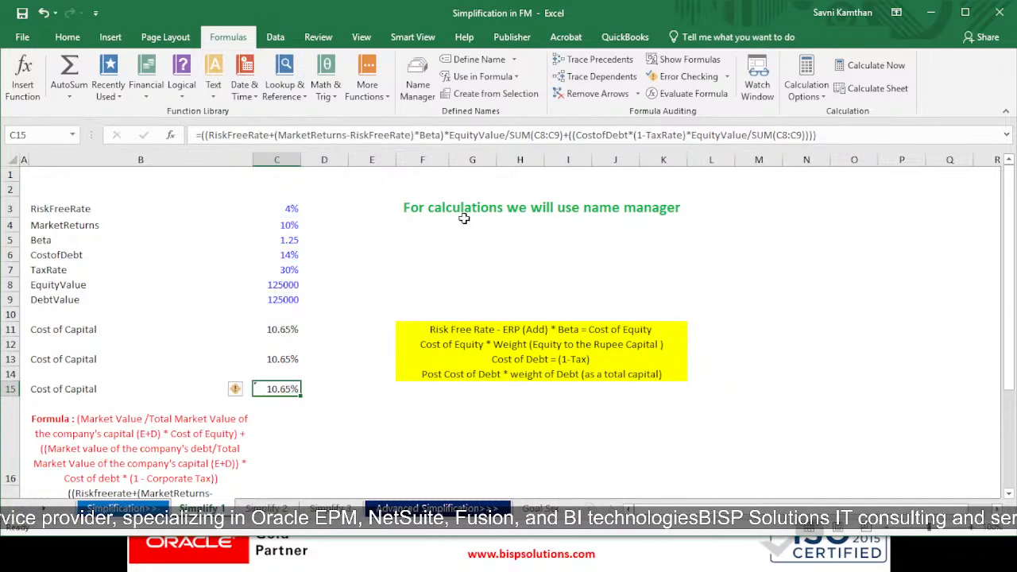
pyautogui.doubleClick(294, 389)
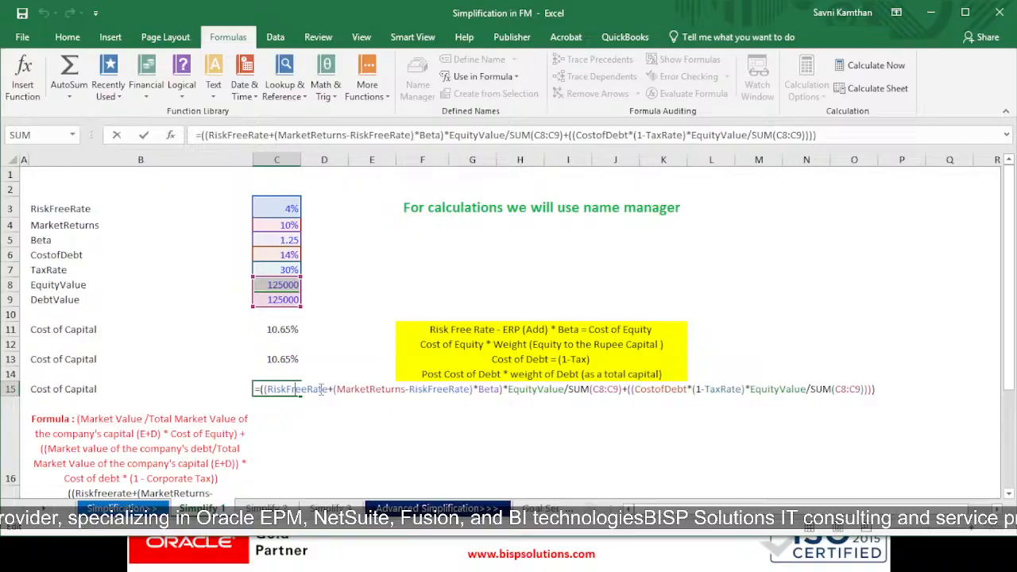
pyautogui.click(879, 389)
pyautogui.press('Return')
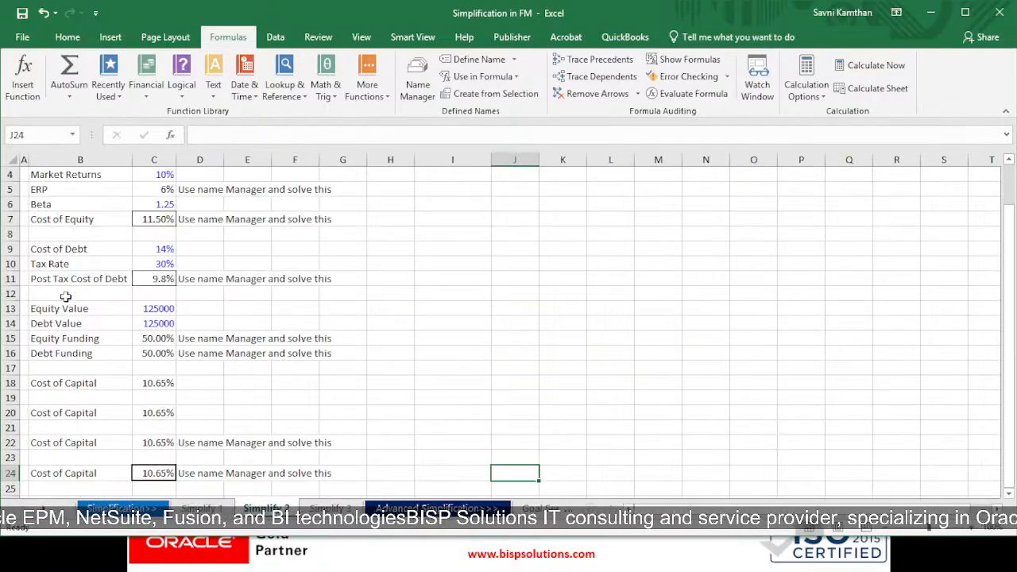
# Step: On the Simplify 2 sheet, examine the named inputs and the ERP and Cost of Equity formulas built from names
pyautogui.scroll(-3, 140, 331)
pyautogui.scroll(4, 288, 295)
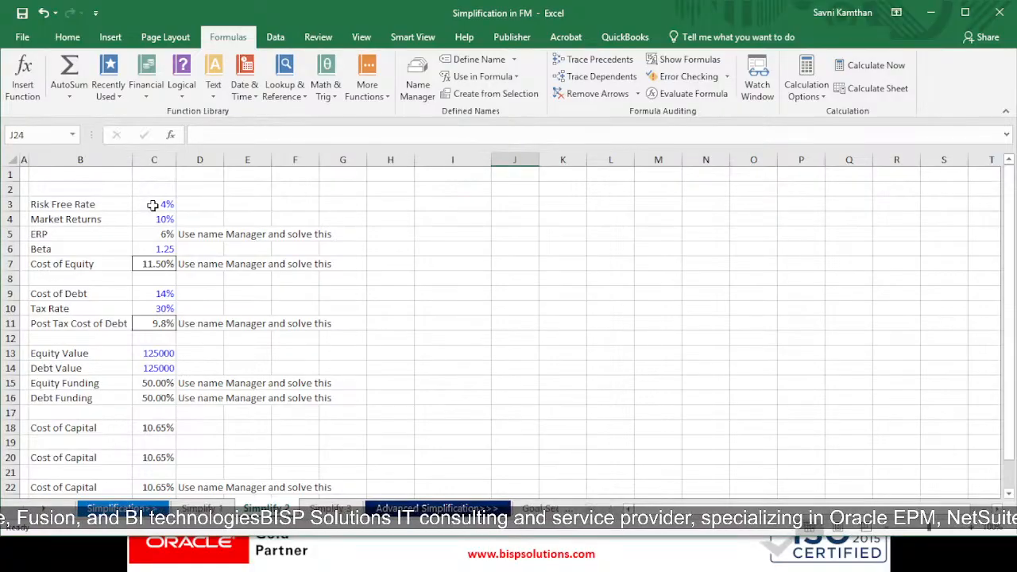
pyautogui.moveTo(158, 203); pyautogui.dragTo(155, 225)
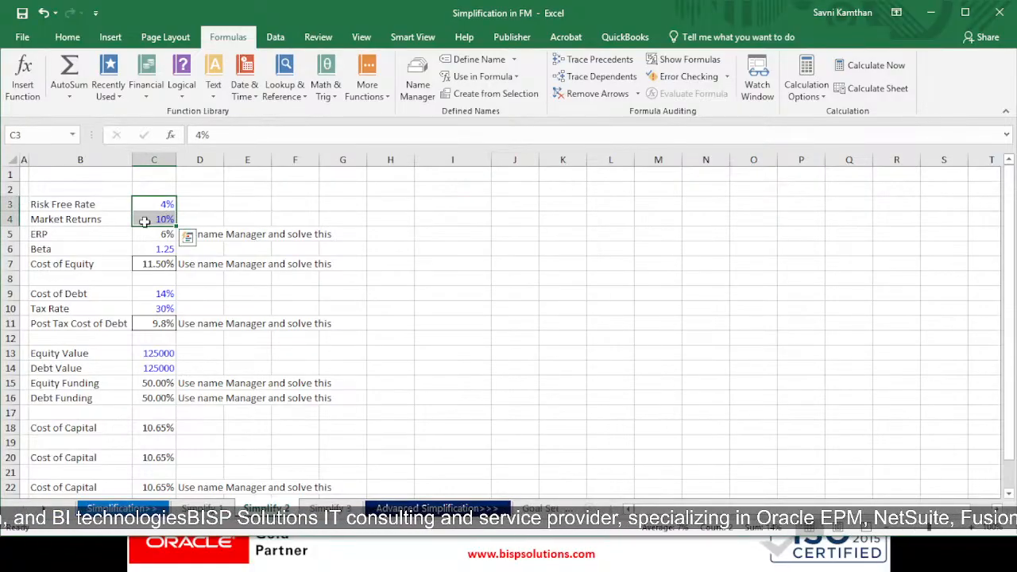
pyautogui.moveTo(96, 207); pyautogui.dragTo(101, 224)
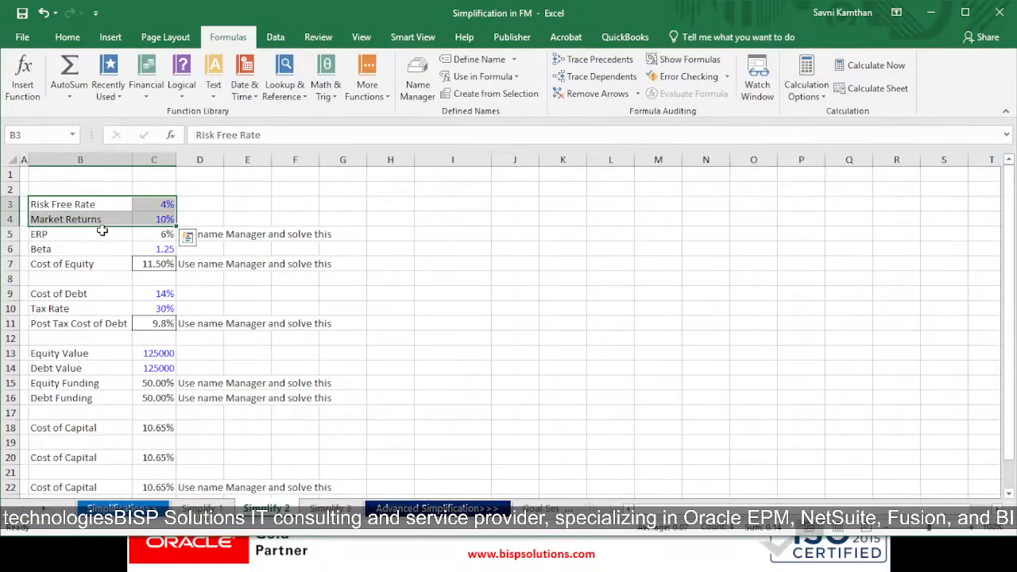
pyautogui.click(102, 232)
pyautogui.click(153, 234)
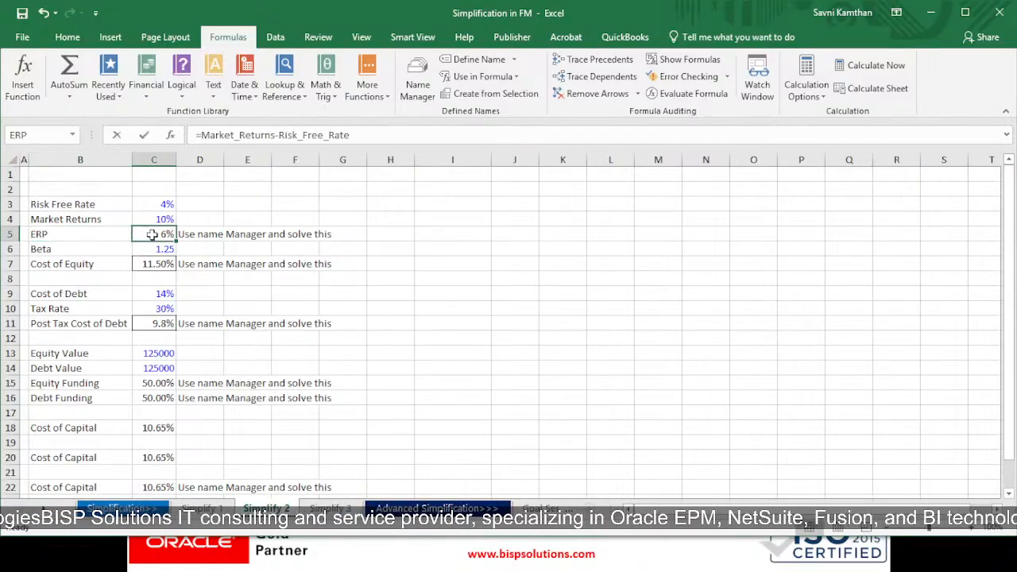
pyautogui.doubleClick(153, 234)
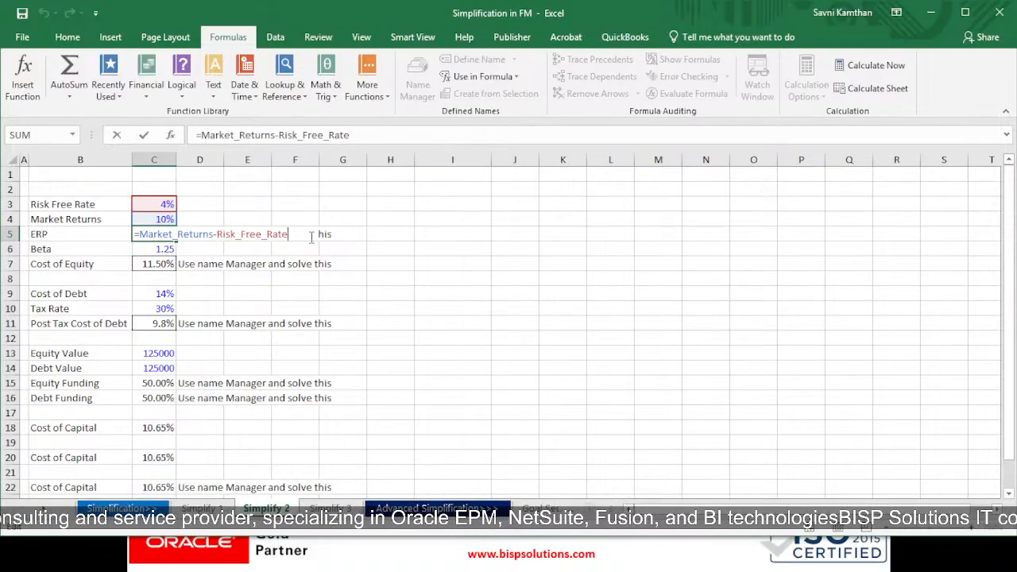
pyautogui.press('Return')
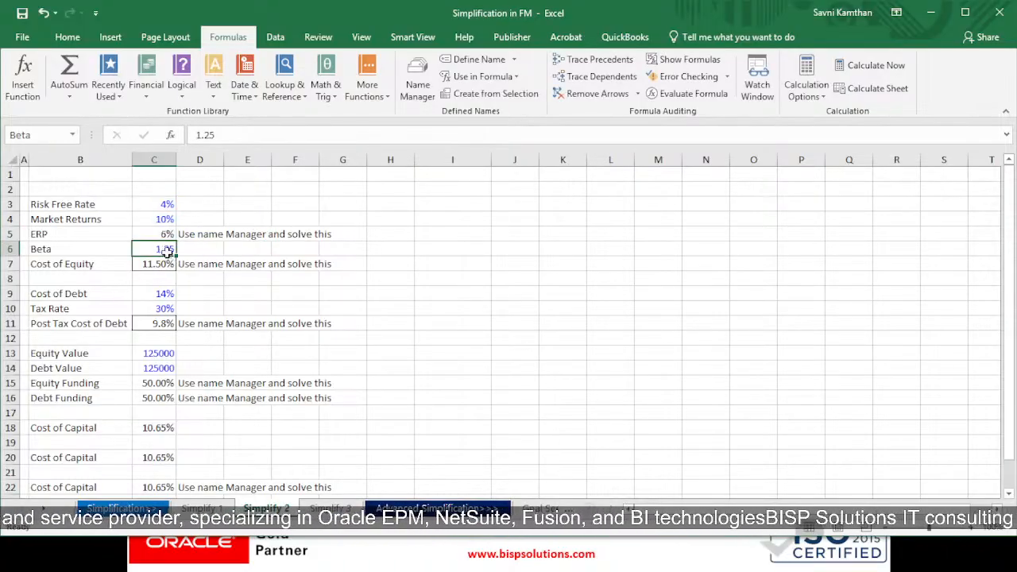
pyautogui.doubleClick(163, 264)
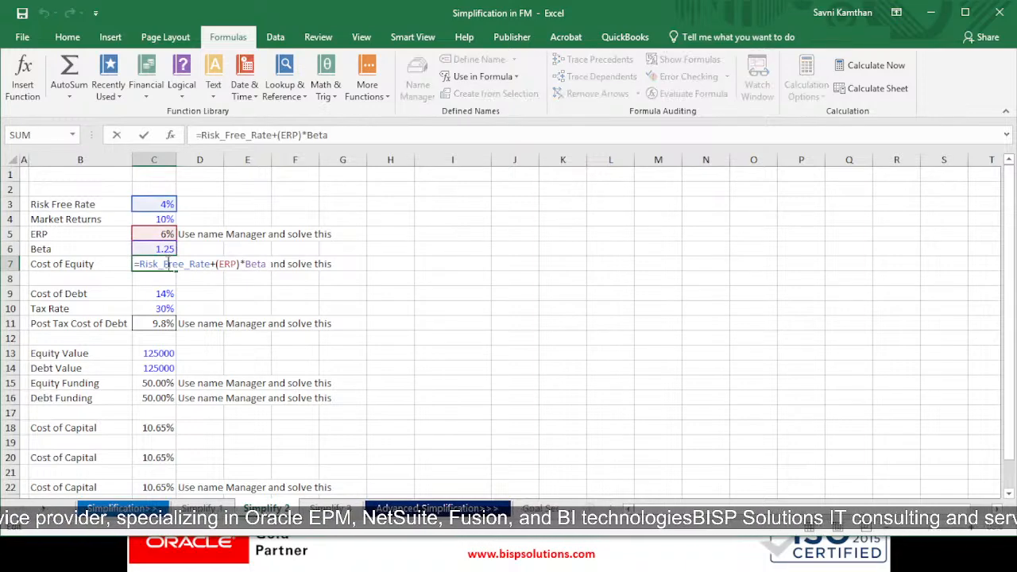
pyautogui.click(284, 263)
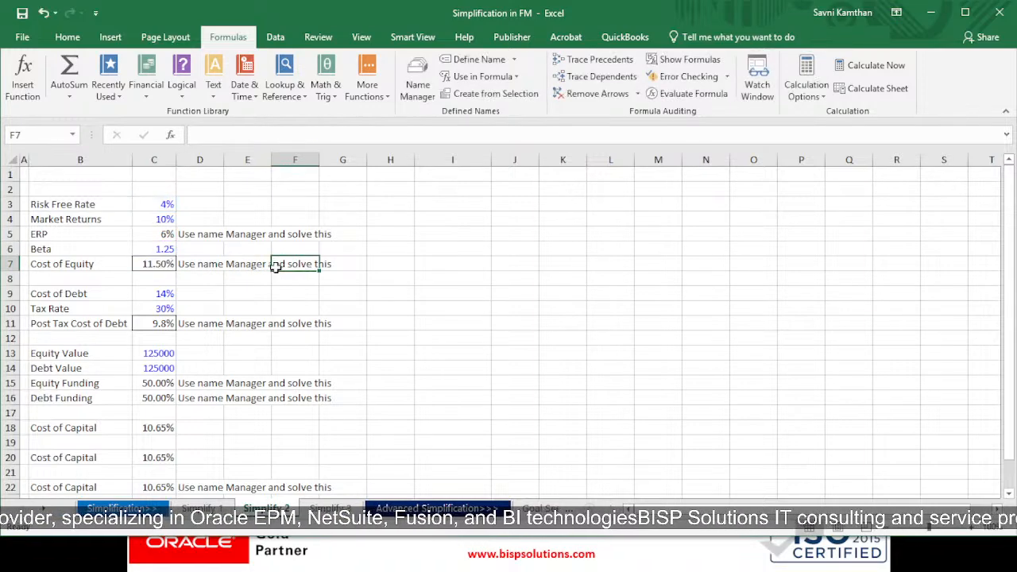
# Step: Examine the debt inputs and the named-range formulas for Post Tax Cost of Debt, Equity Funding and Debt Funding
pyautogui.click(161, 294)
pyautogui.click(163, 308)
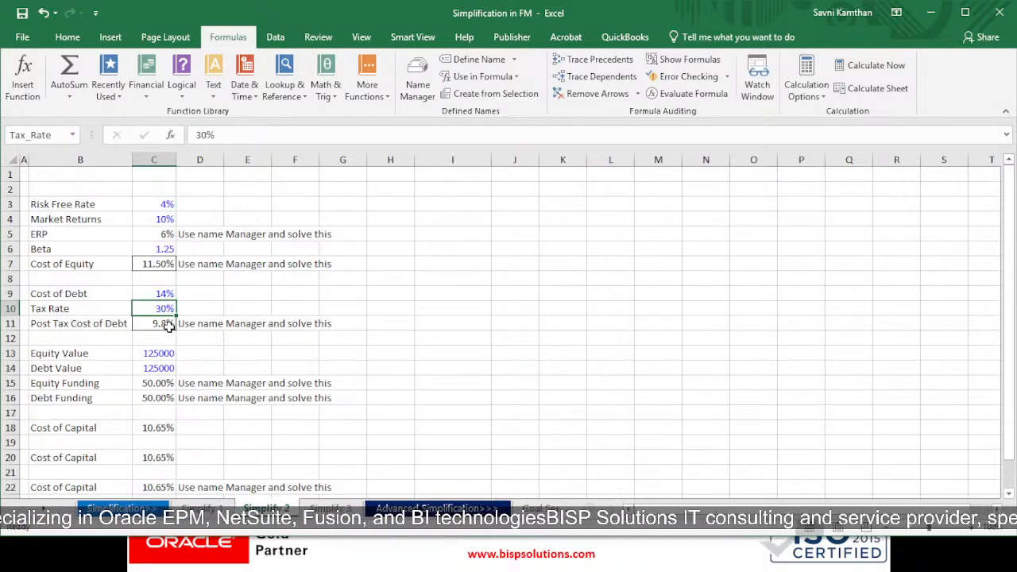
pyautogui.click(162, 323)
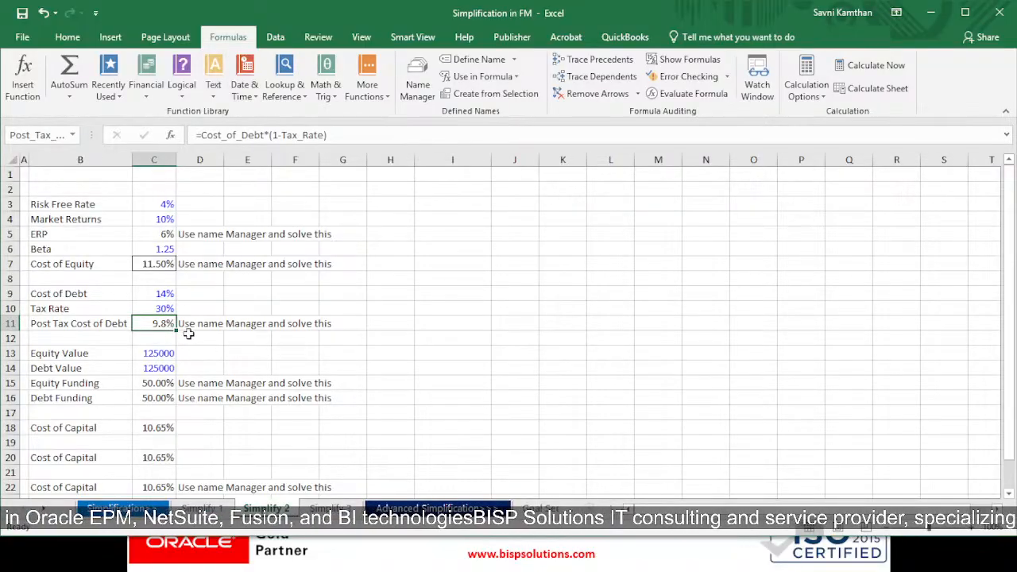
pyautogui.scroll(-1, 172, 342)
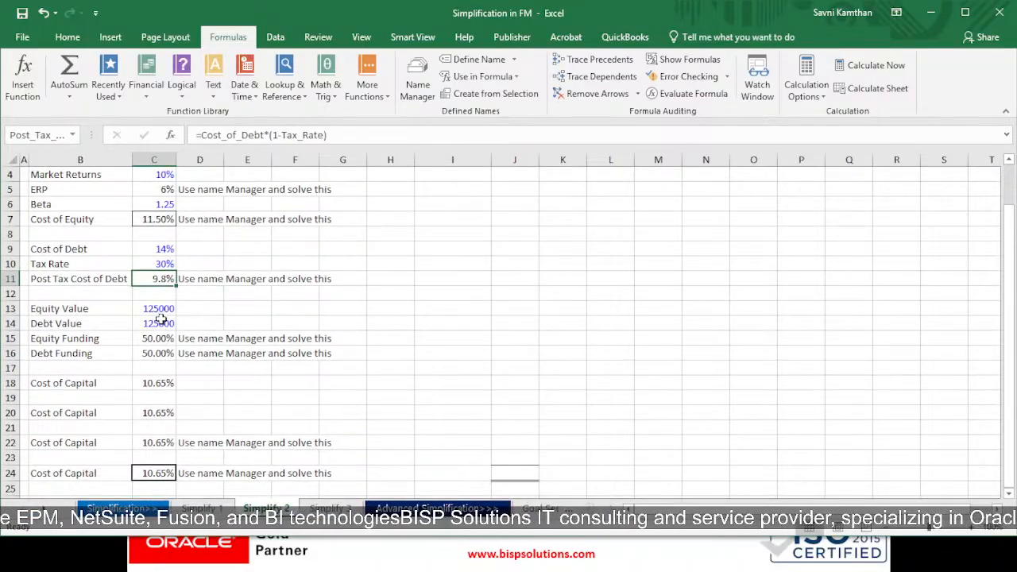
pyautogui.moveTo(157, 311); pyautogui.dragTo(155, 323)
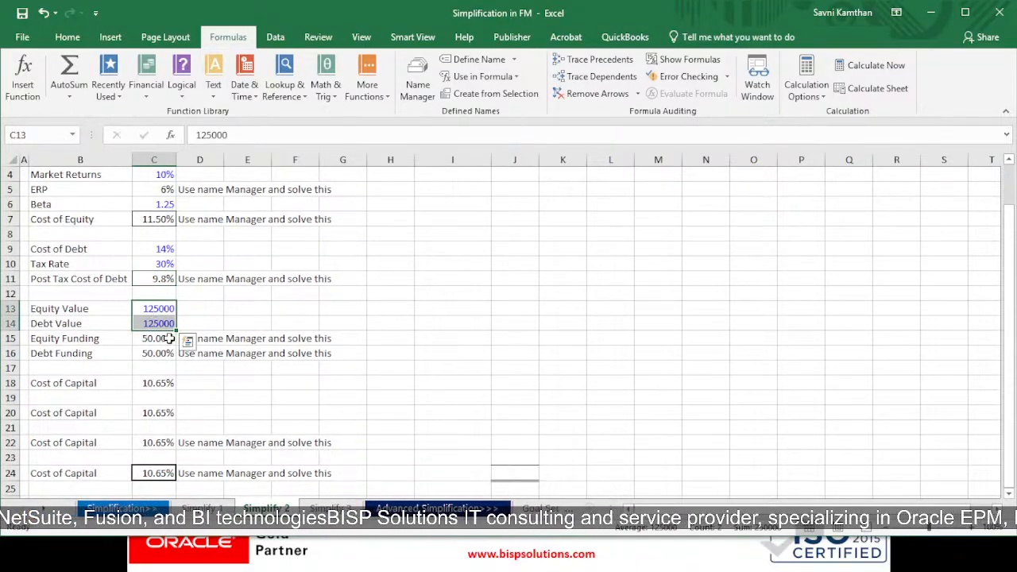
pyautogui.click(159, 339)
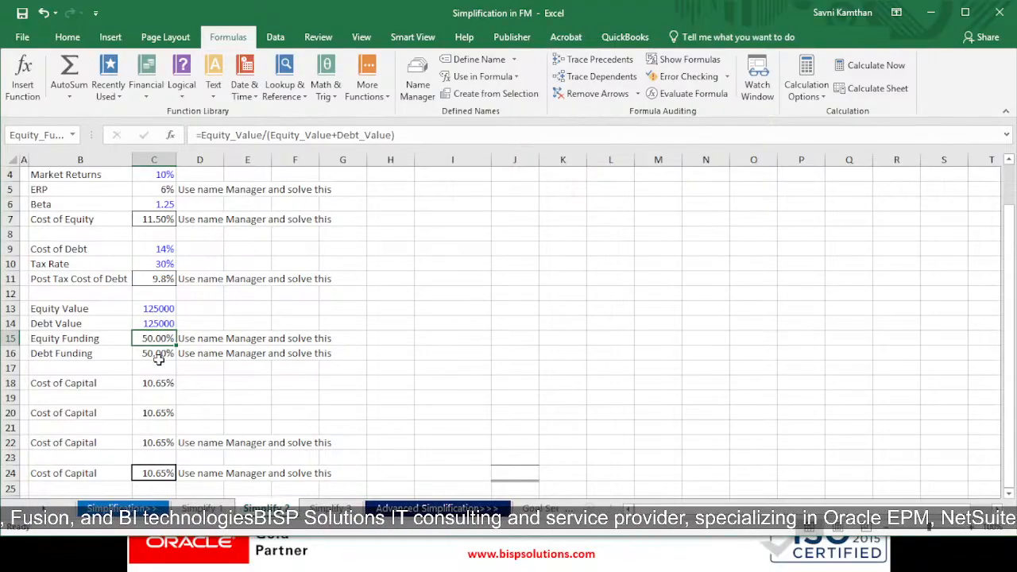
pyautogui.click(156, 353)
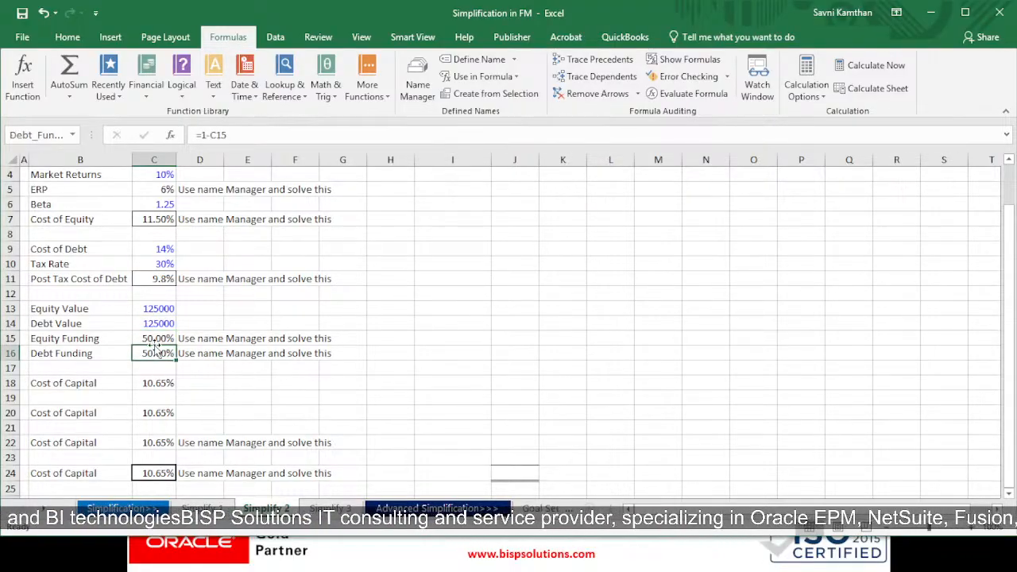
pyautogui.doubleClick(156, 339)
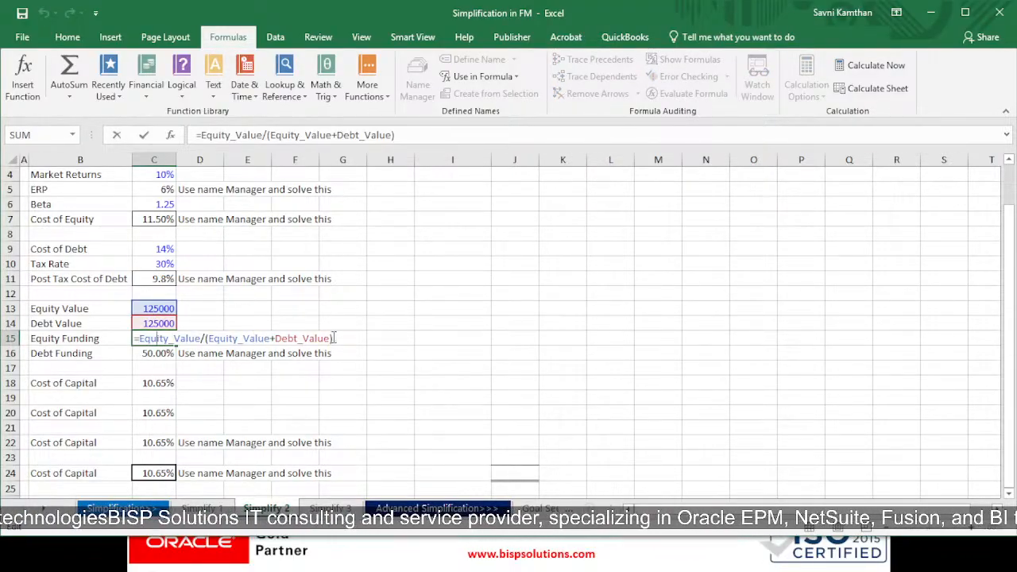
pyautogui.press('Return')
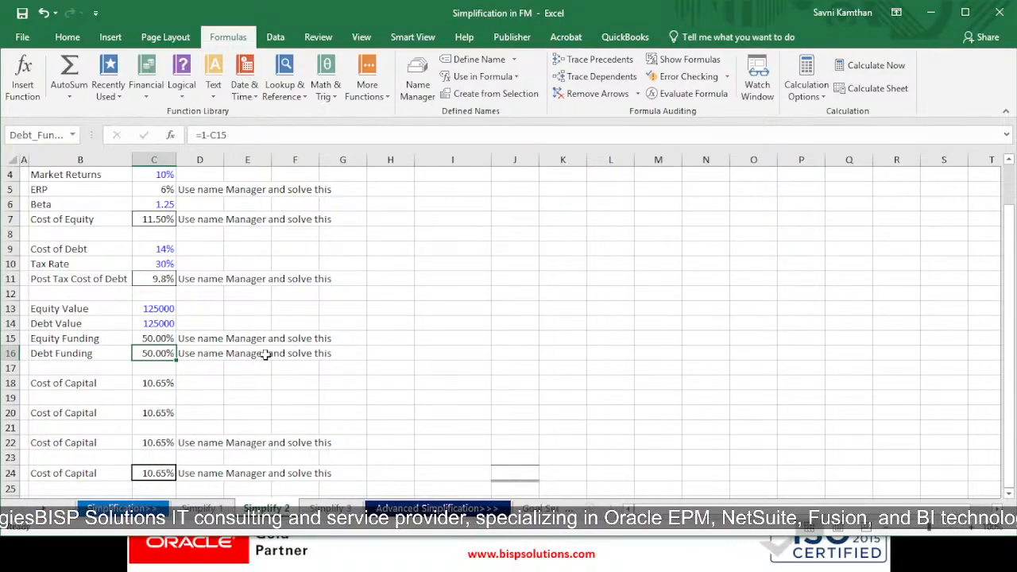
# Step: Compare the four Cost of Capital formulas in C18, C20, C22 and C24, opening the named-range version in C24
pyautogui.scroll(1, 208, 310)
pyautogui.scroll(-2, 115, 298)
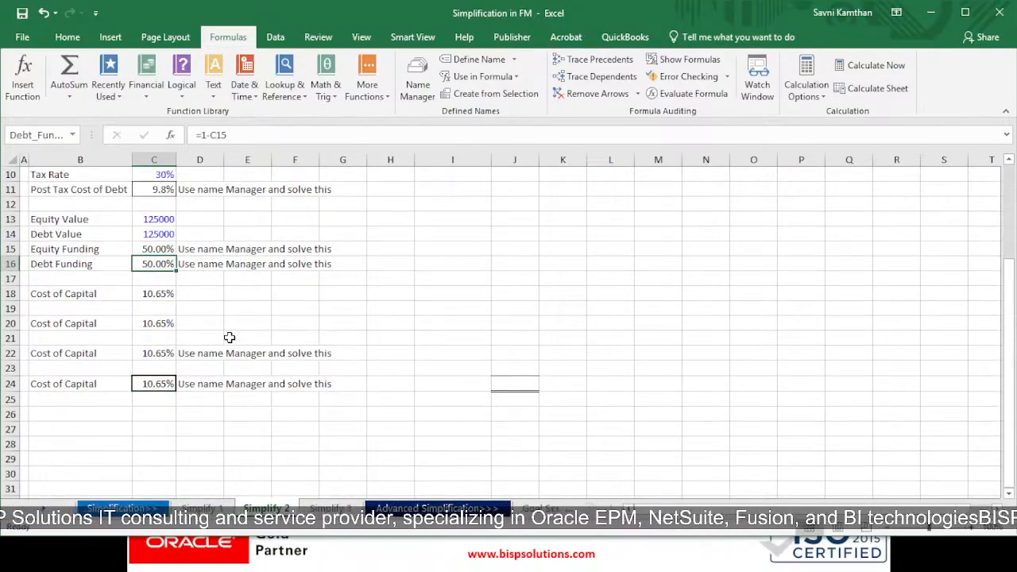
pyautogui.click(159, 295)
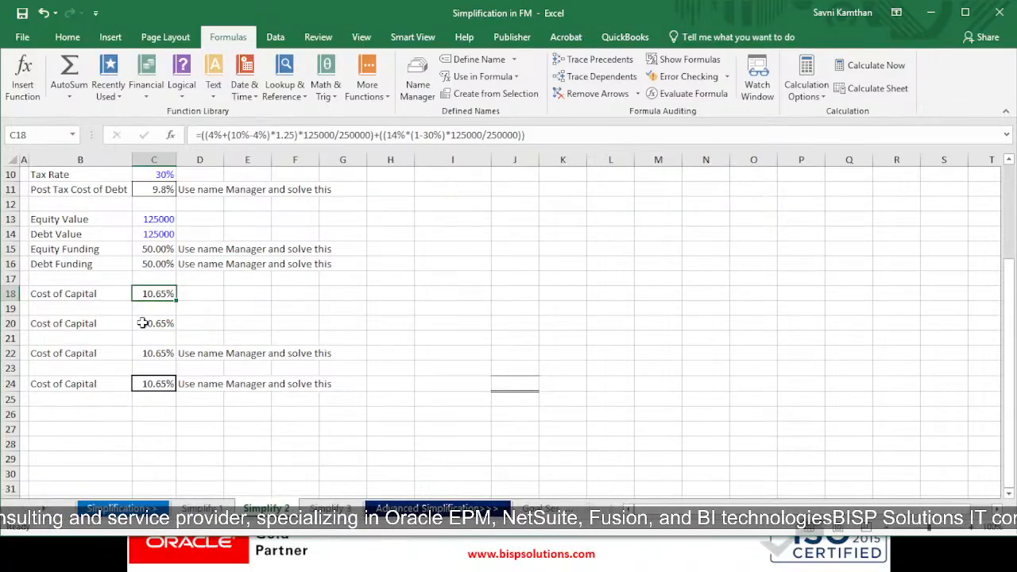
pyautogui.click(143, 322)
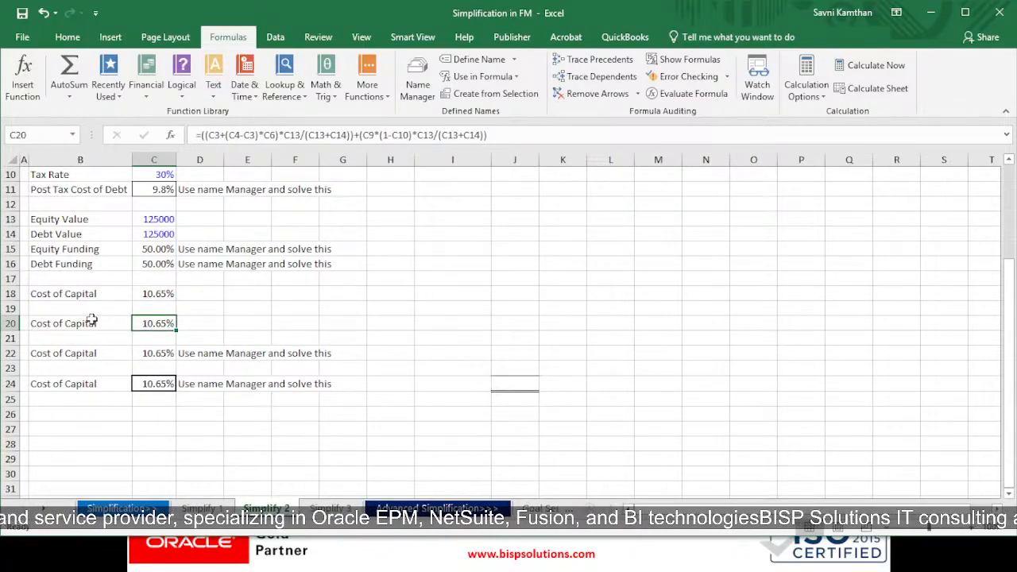
pyautogui.click(161, 350)
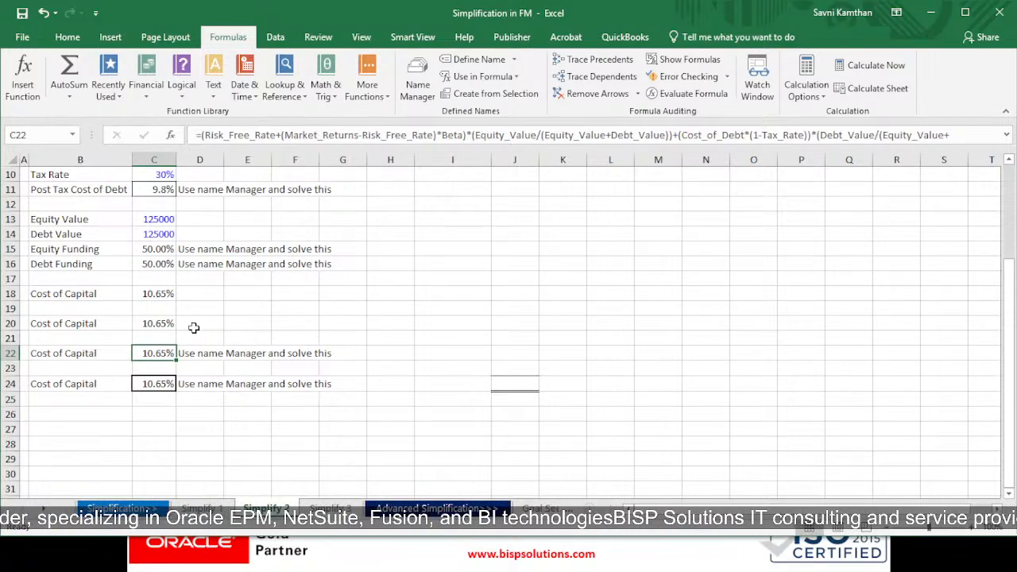
pyautogui.click(145, 383)
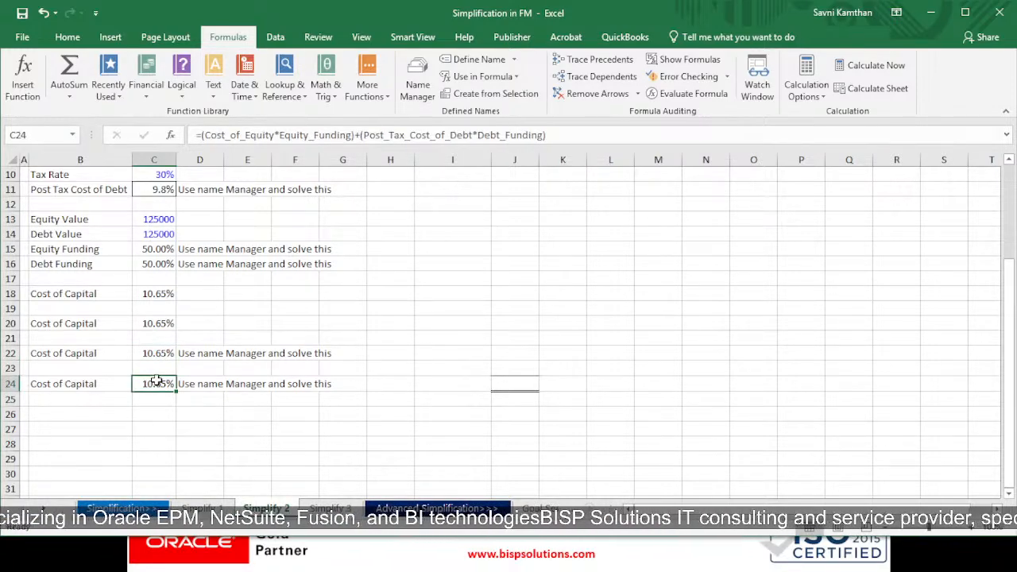
pyautogui.doubleClick(158, 383)
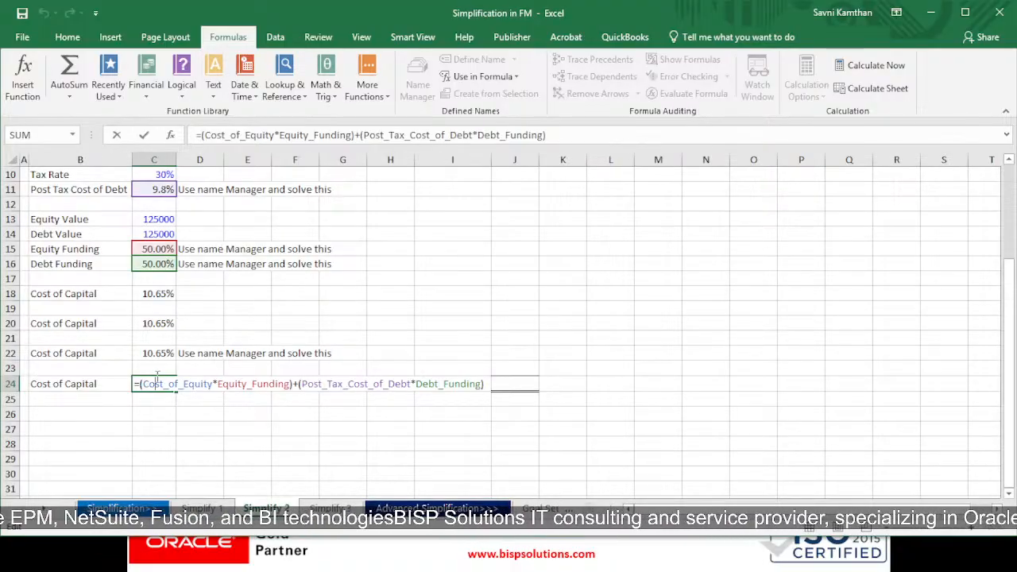
pyautogui.scroll(3, 191, 366)
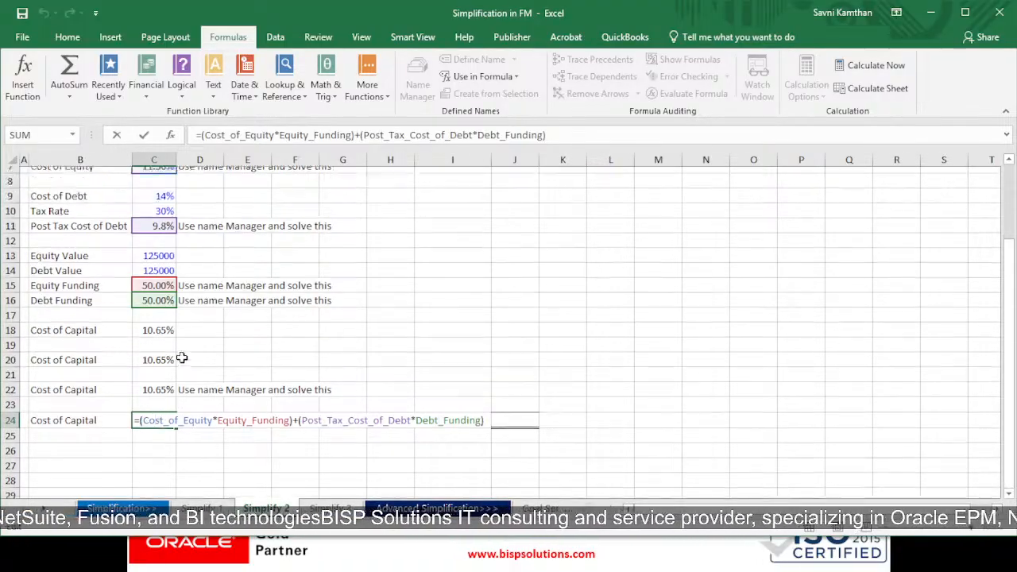
pyautogui.scroll(-2, 202, 334)
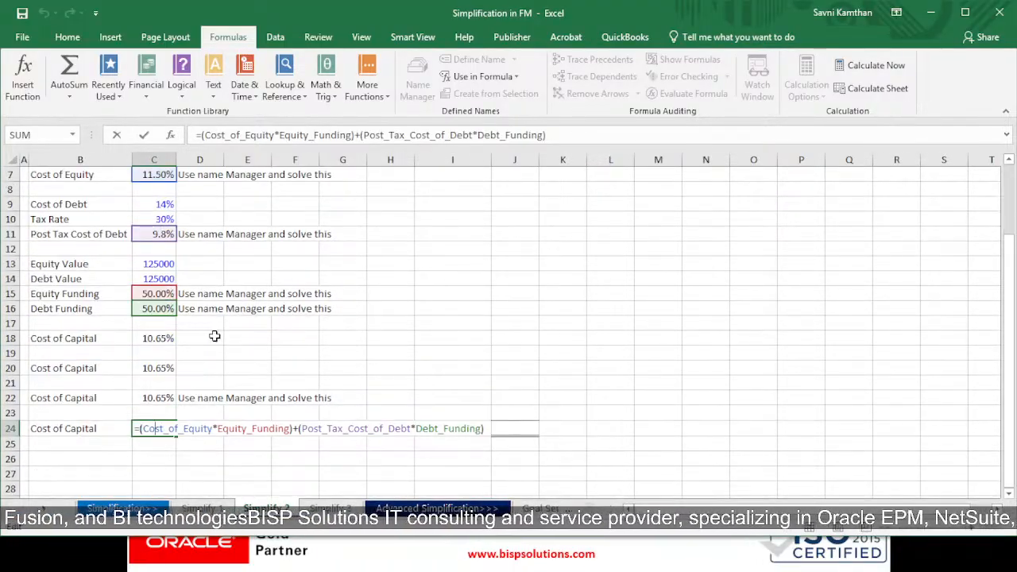
pyautogui.scroll(1, 187, 337)
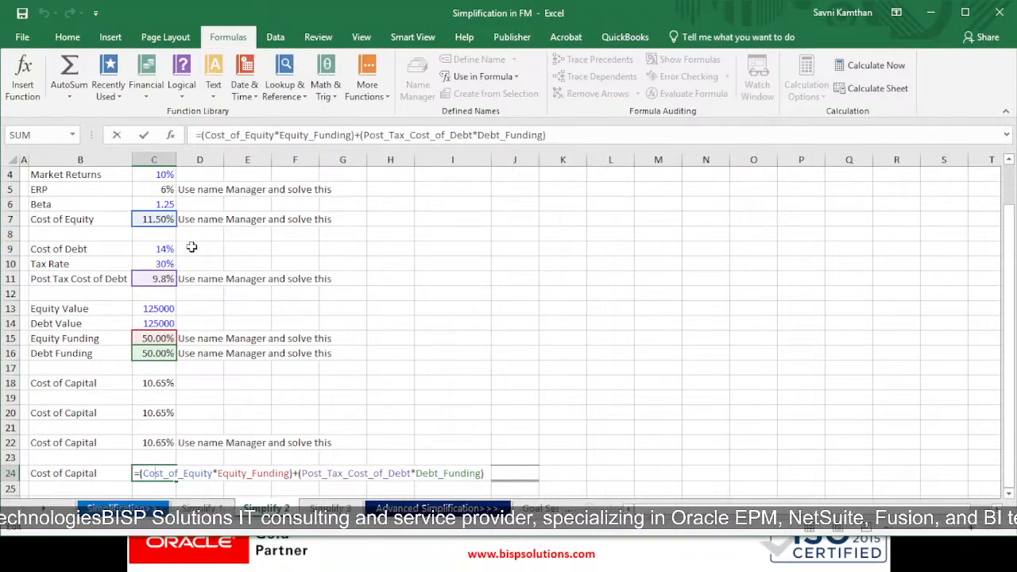
pyautogui.click(102, 220)
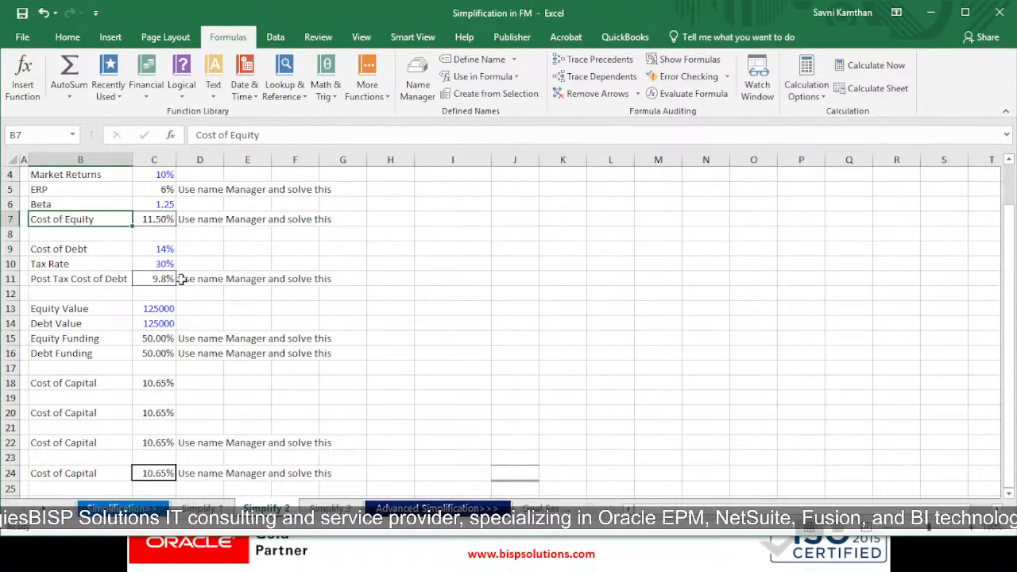
pyautogui.doubleClick(156, 477)
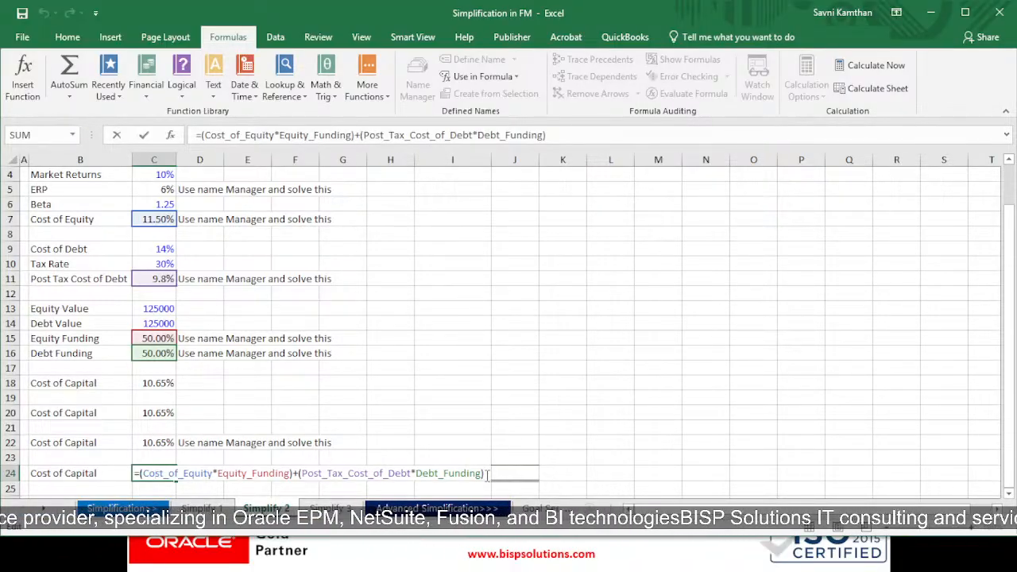
pyautogui.press('Return')
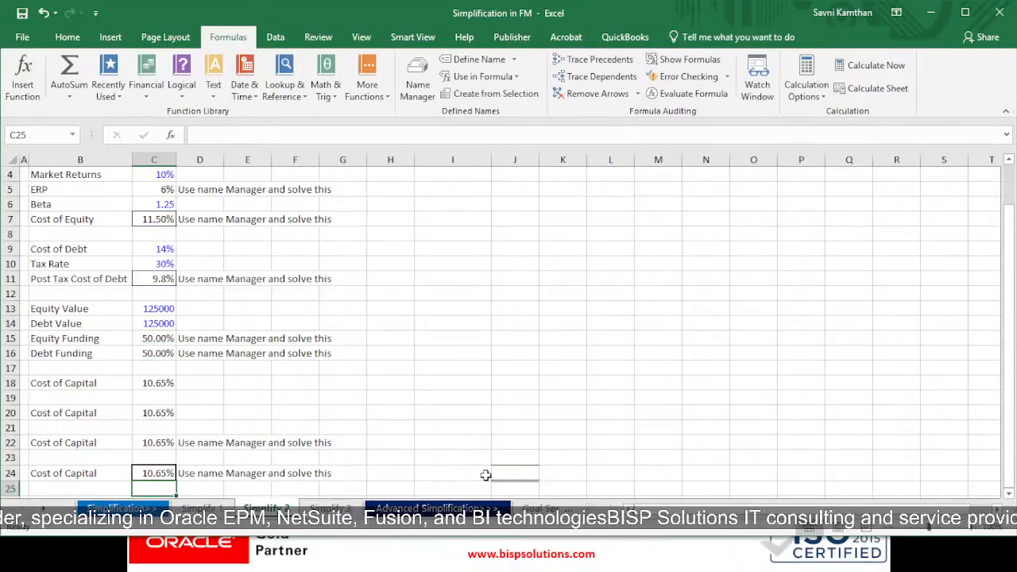
# Step: On the Simplify 3 sheet, examine the nested IF formula that returns the coupon rate from the D/E ratio table
pyautogui.scroll(1, 270, 422)
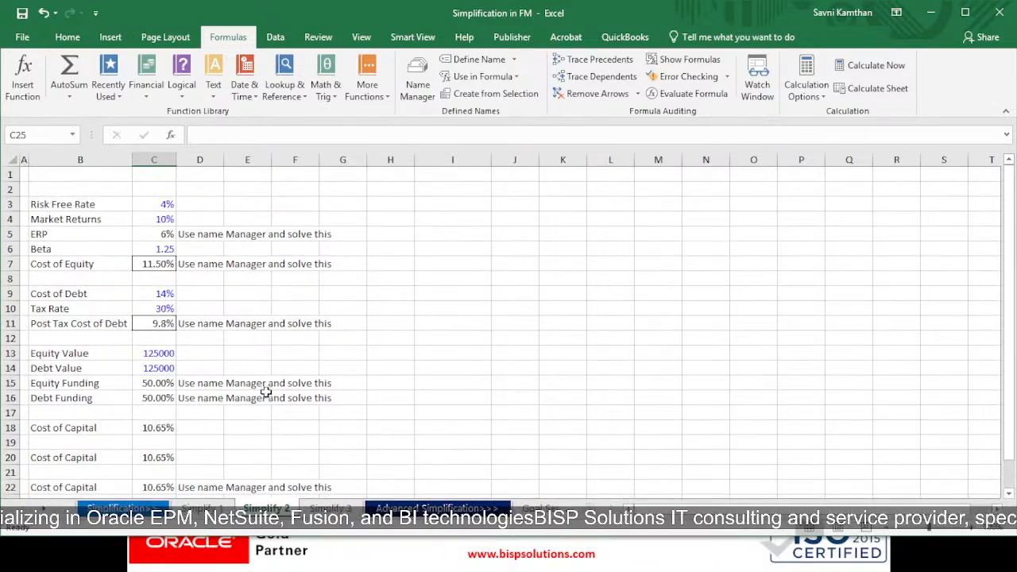
pyautogui.click(331, 508)
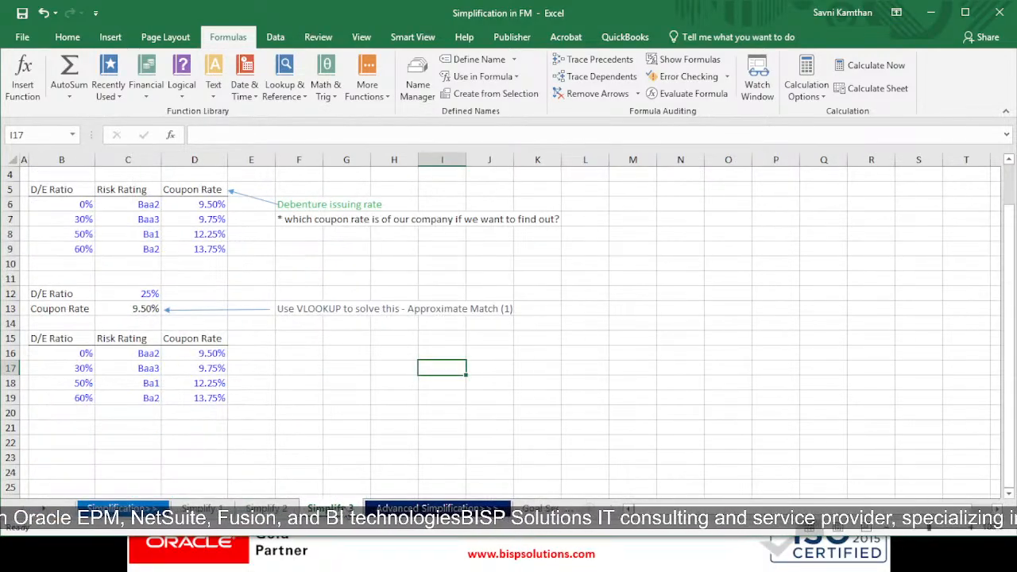
pyautogui.scroll(1, 200, 315)
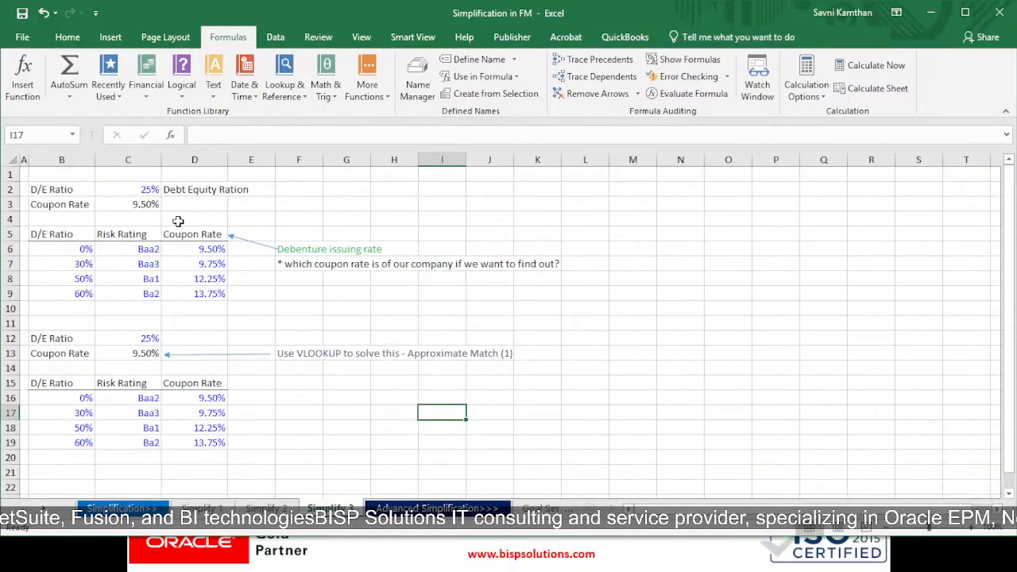
pyautogui.click(151, 191)
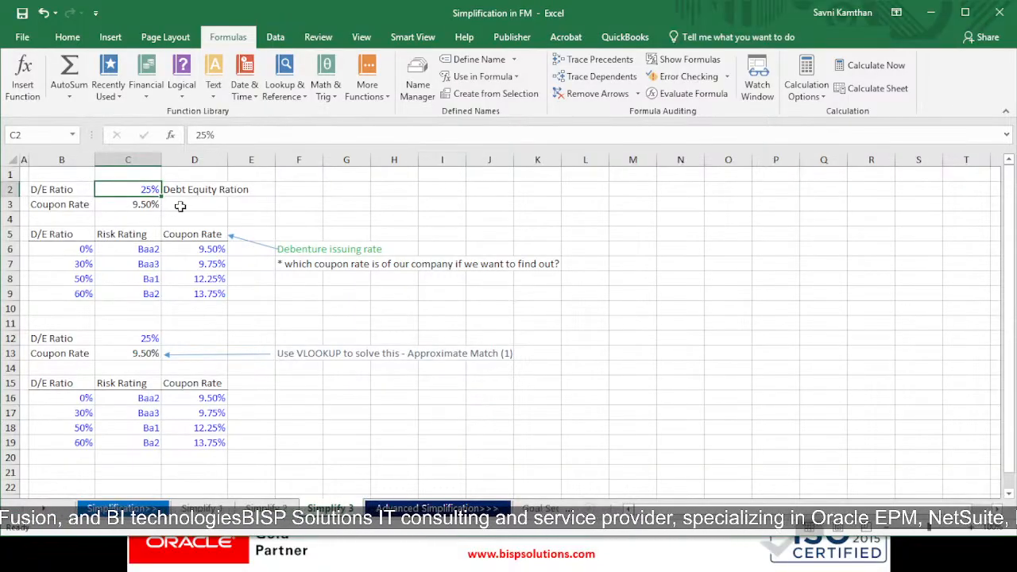
pyautogui.click(137, 205)
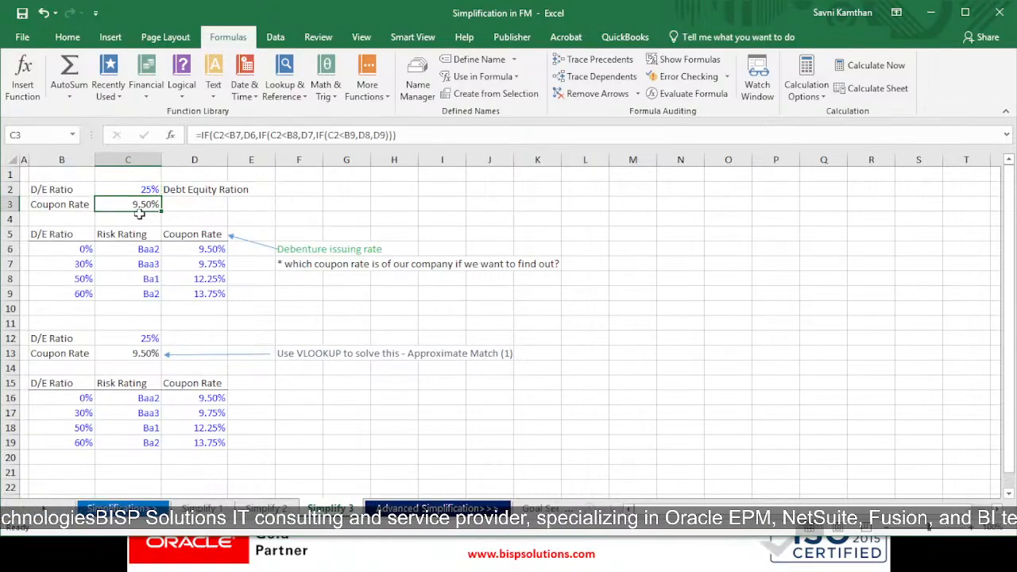
pyautogui.doubleClick(144, 204)
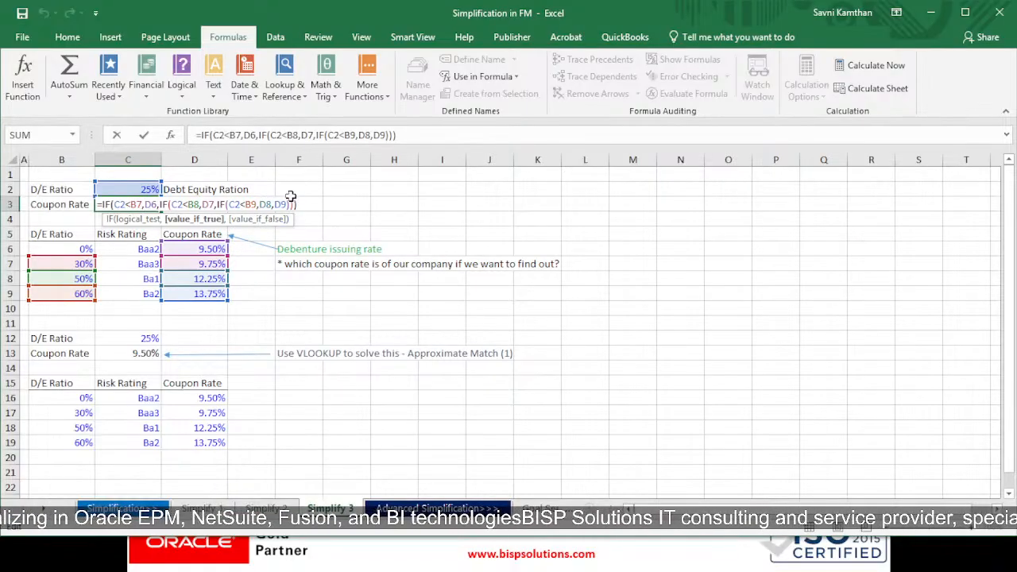
pyautogui.press('Return')
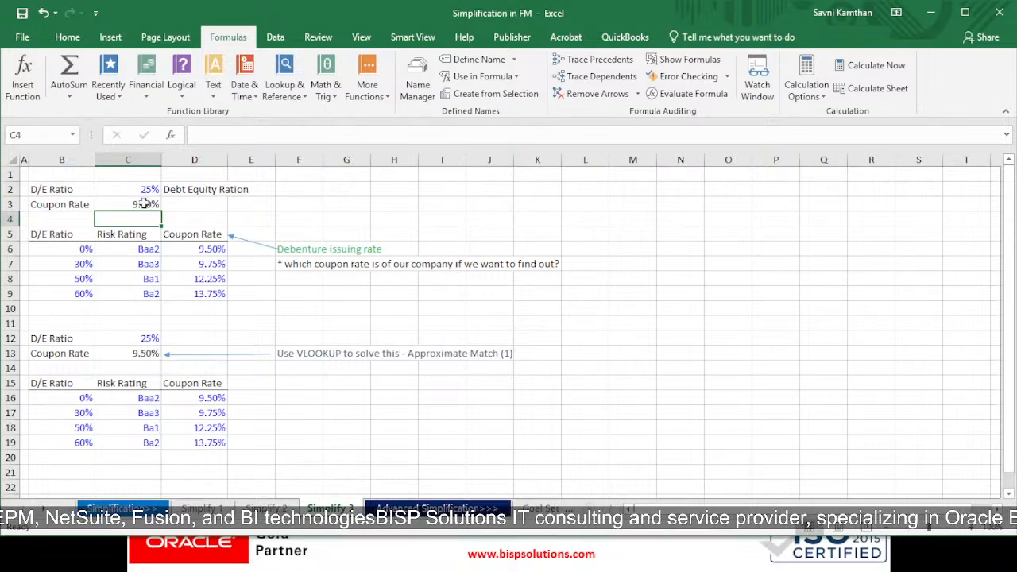
pyautogui.click(199, 248)
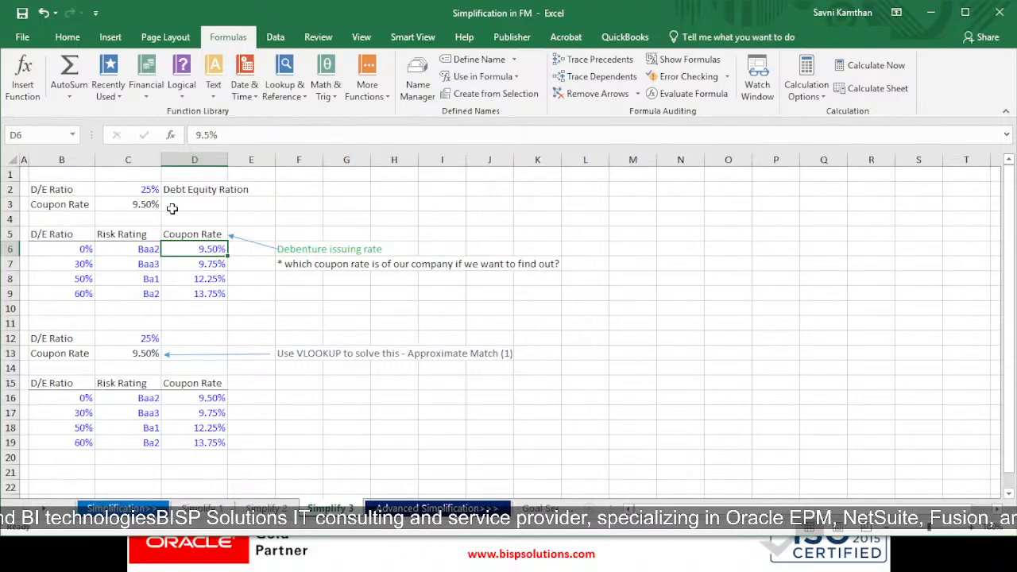
pyautogui.click(221, 236)
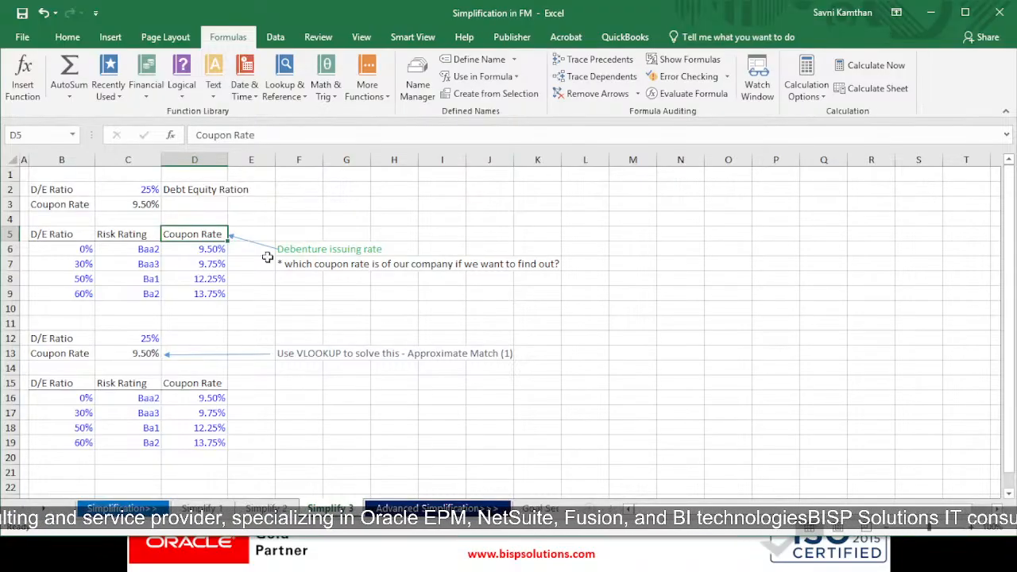
# Step: On the Simplify 3 sheet, examine the VLOOKUP formula in C13 that returns the coupon rate for the D/E ratio in C12
pyautogui.scroll(-3, 246, 286)
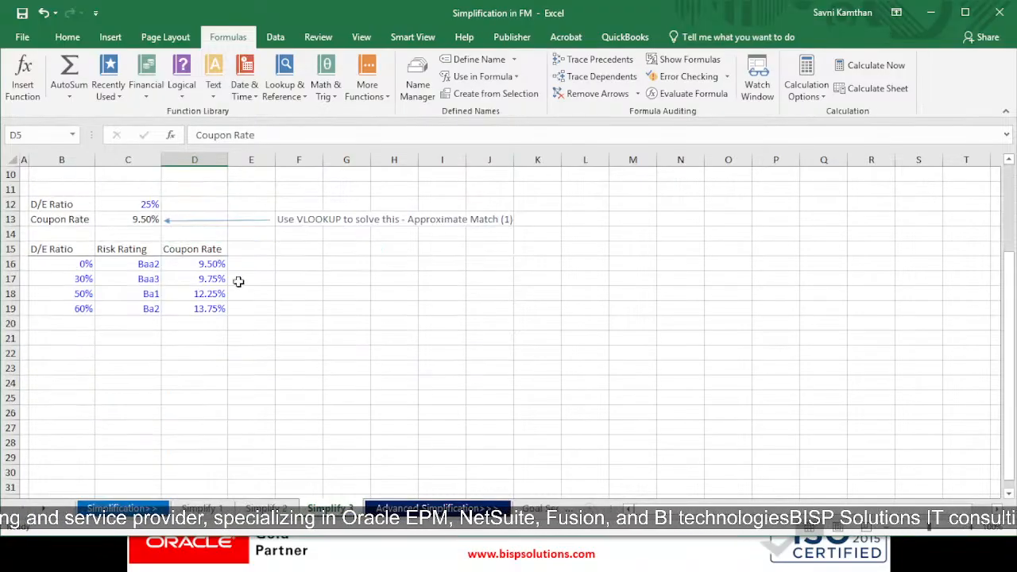
pyautogui.click(56, 204)
pyautogui.click(112, 205)
pyautogui.scroll(3, 156, 239)
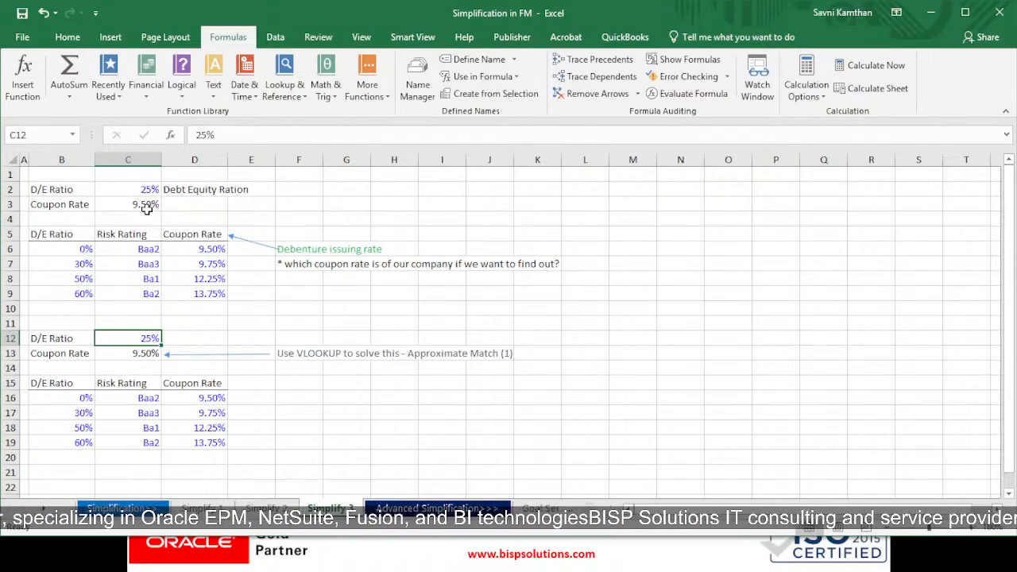
pyautogui.click(141, 352)
pyautogui.doubleClick(142, 352)
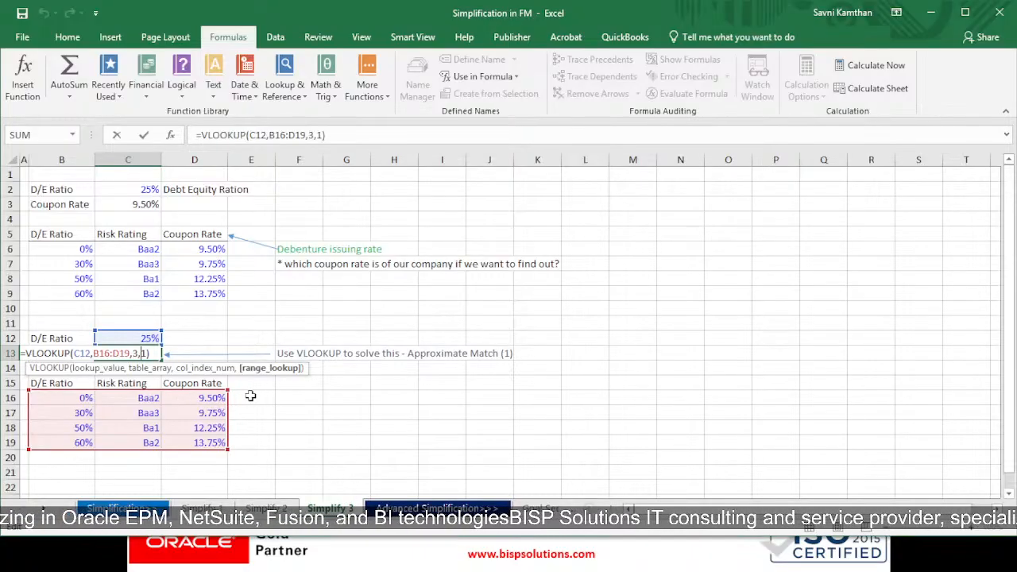
pyautogui.press('Return')
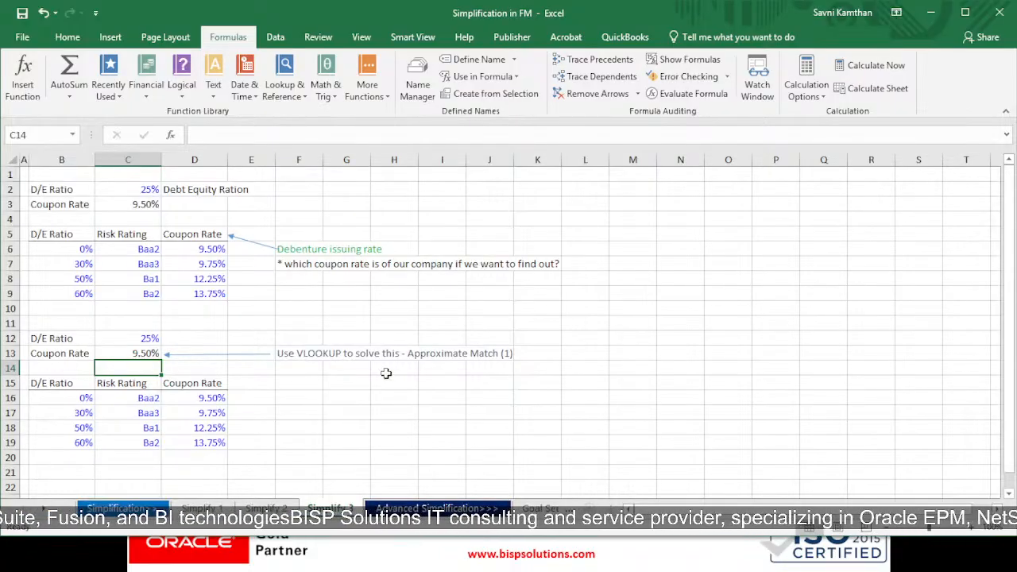
# Step: Change the VLOOKUP's last argument in C13 to 0 so it uses an exact match
pyautogui.doubleClick(147, 354)
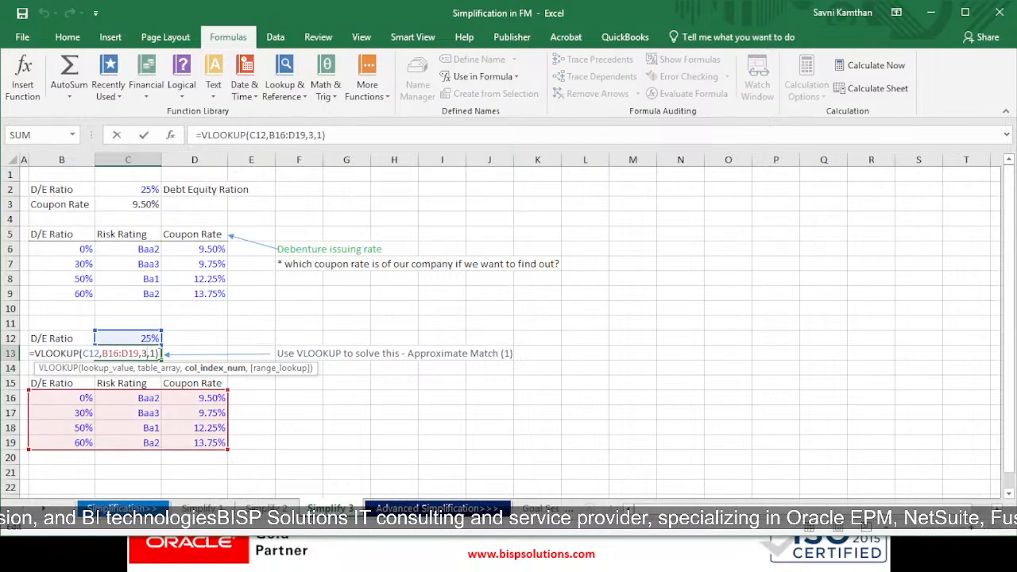
pyautogui.click(160, 355)
pyautogui.click(157, 355)
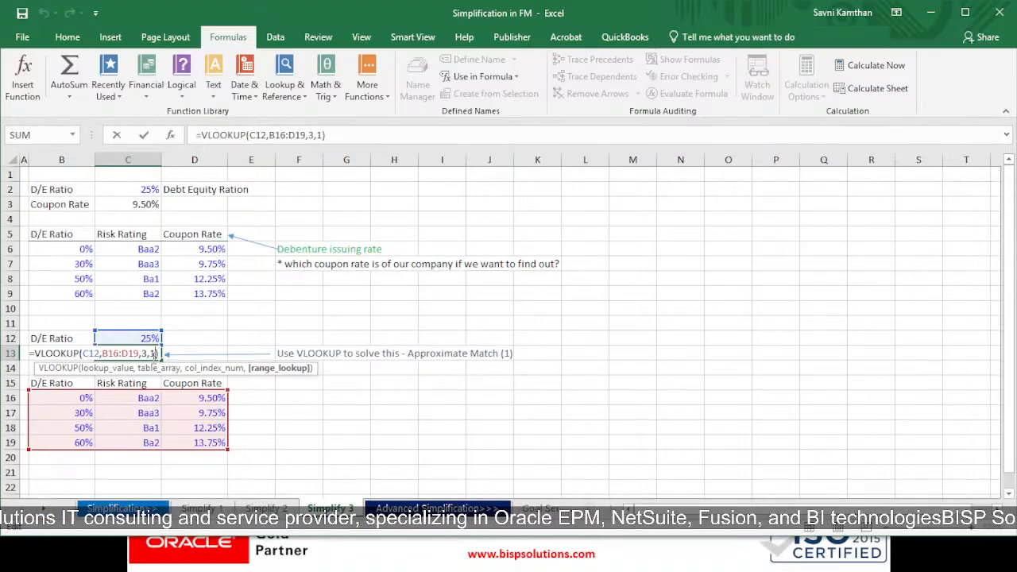
pyautogui.press('BackSpace')
pyautogui.write('0')
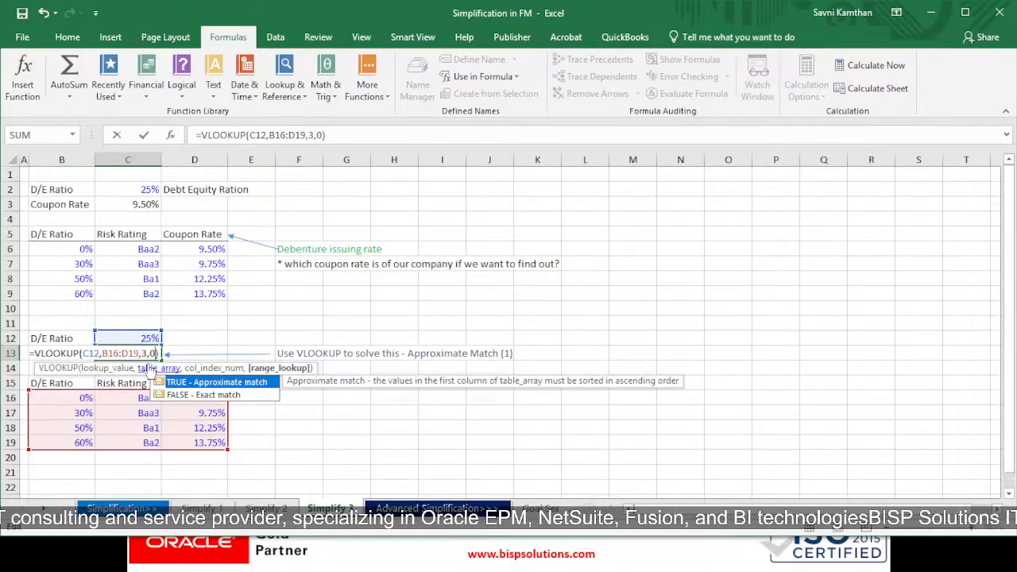
pyautogui.press('Return')
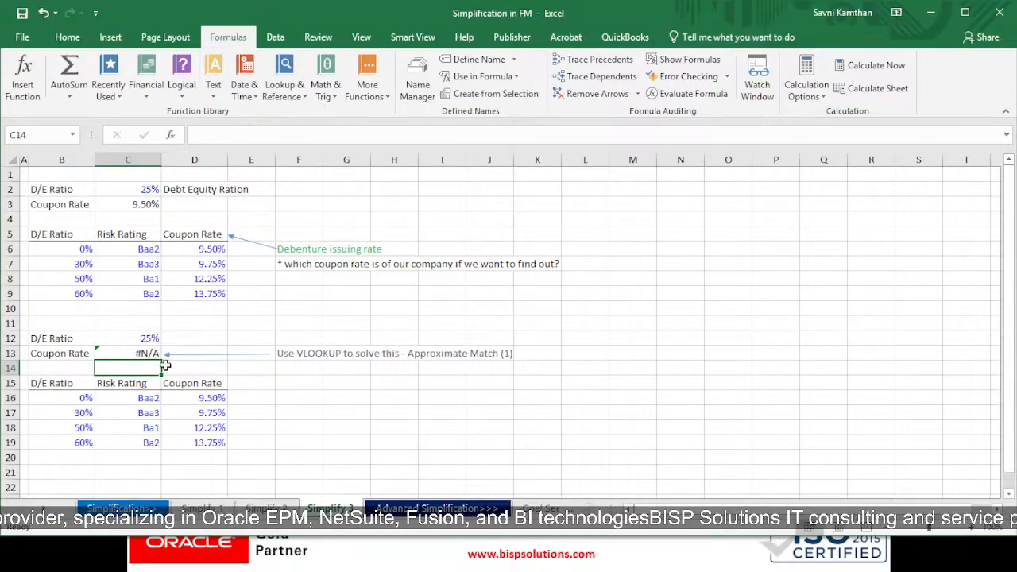
# Step: Set the VLOOKUP's last argument in C13 back to 1 for approximate match, then undo that edit
pyautogui.click(151, 354)
pyautogui.doubleClick(151, 355)
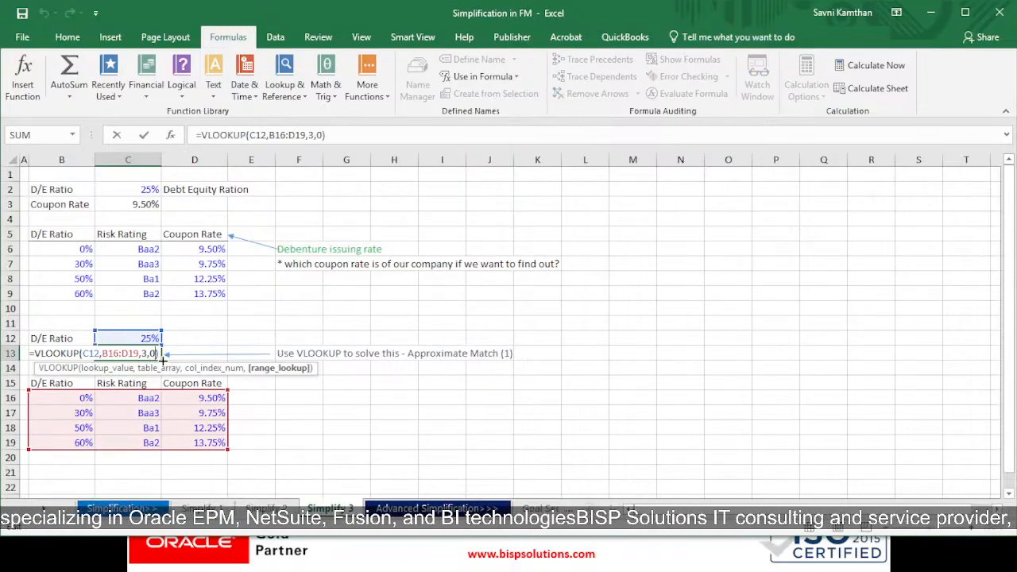
pyautogui.press('BackSpace')
pyautogui.write('1')
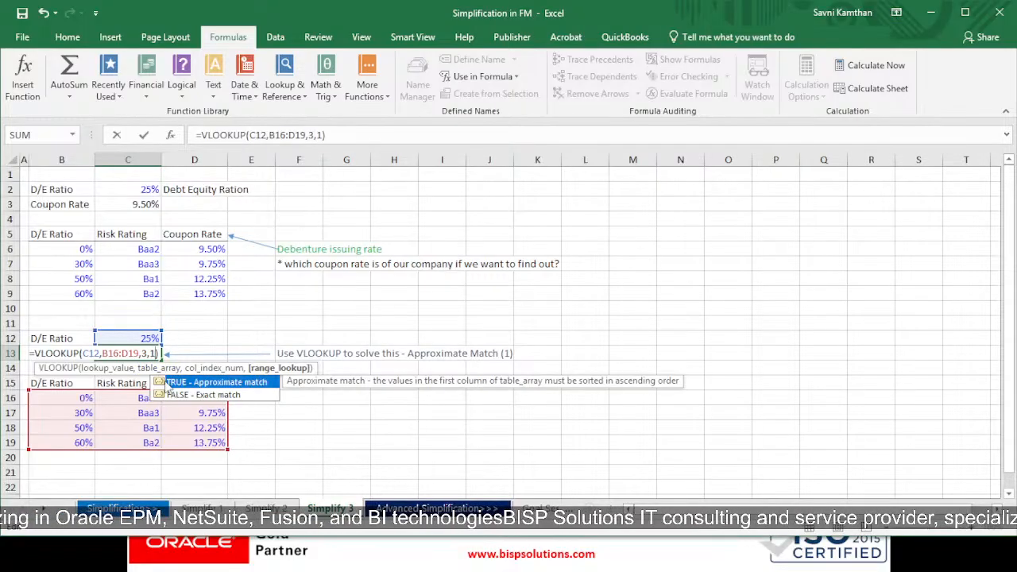
pyautogui.press('Return')
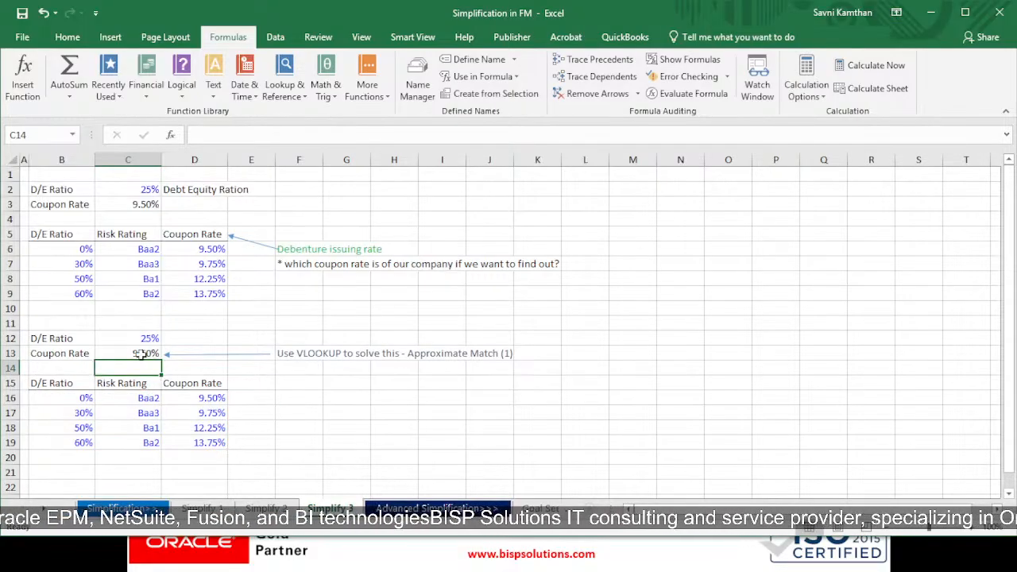
pyautogui.click(146, 354)
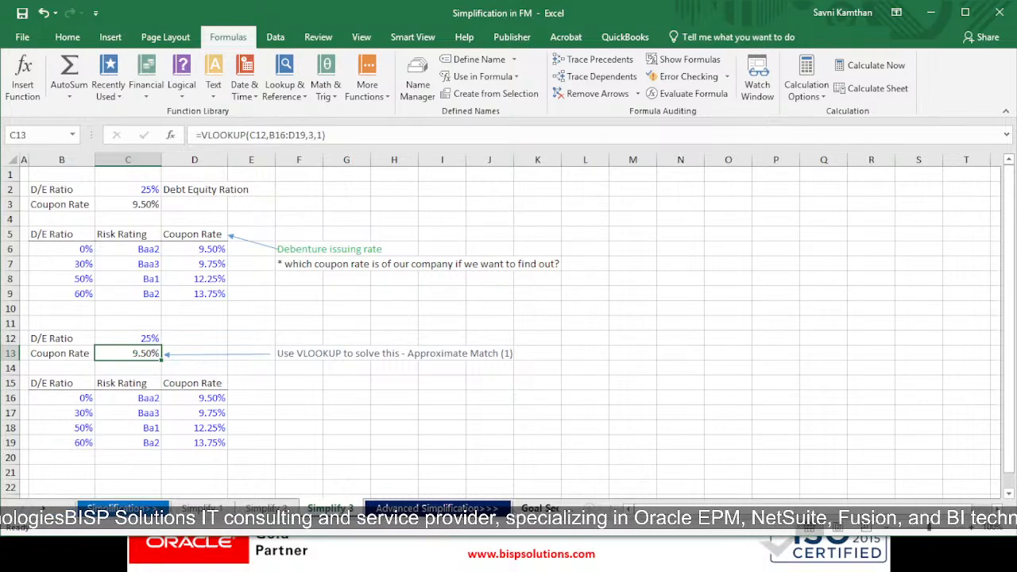
pyautogui.click(524, 508)
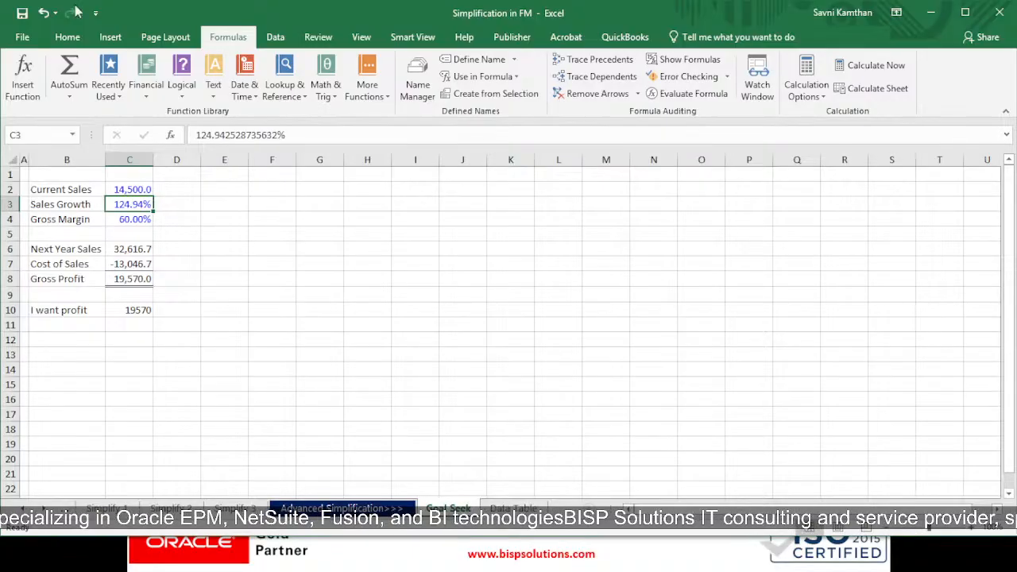
pyautogui.click(44, 14)
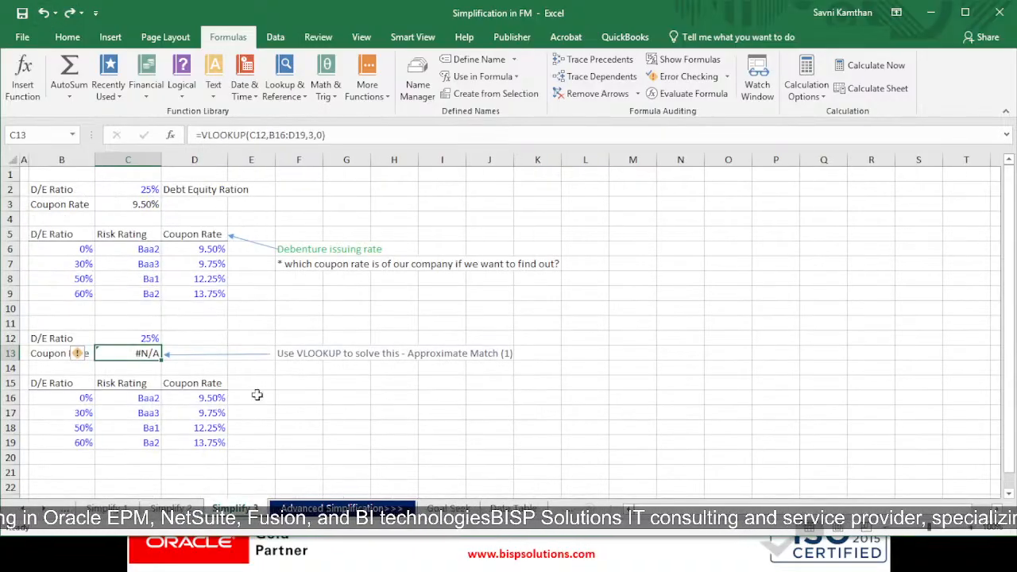
# Step: On the Goal Seek sheet, set Sales Growth to 10%
pyautogui.click(449, 508)
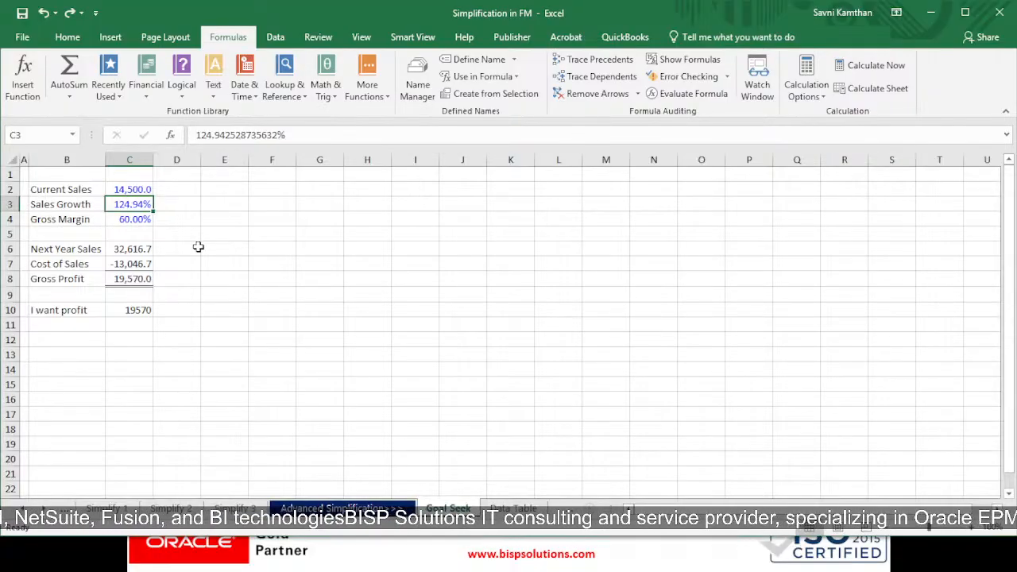
pyautogui.write('10')
pyautogui.press('Return')
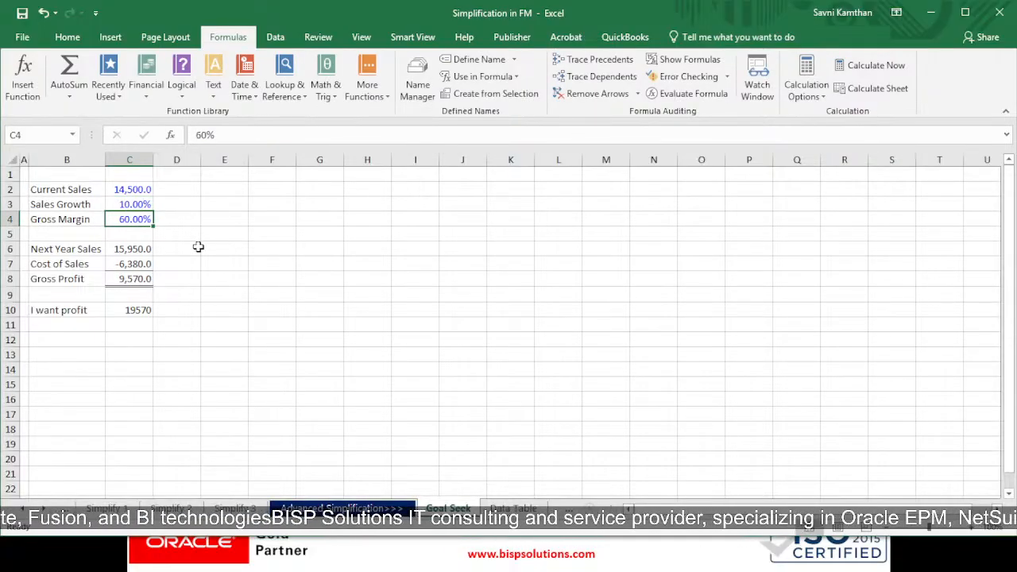
# Step: Use Goal Seek to make Gross Profit in C8 reach 19570 by changing Sales Growth in C3
pyautogui.click(128, 310)
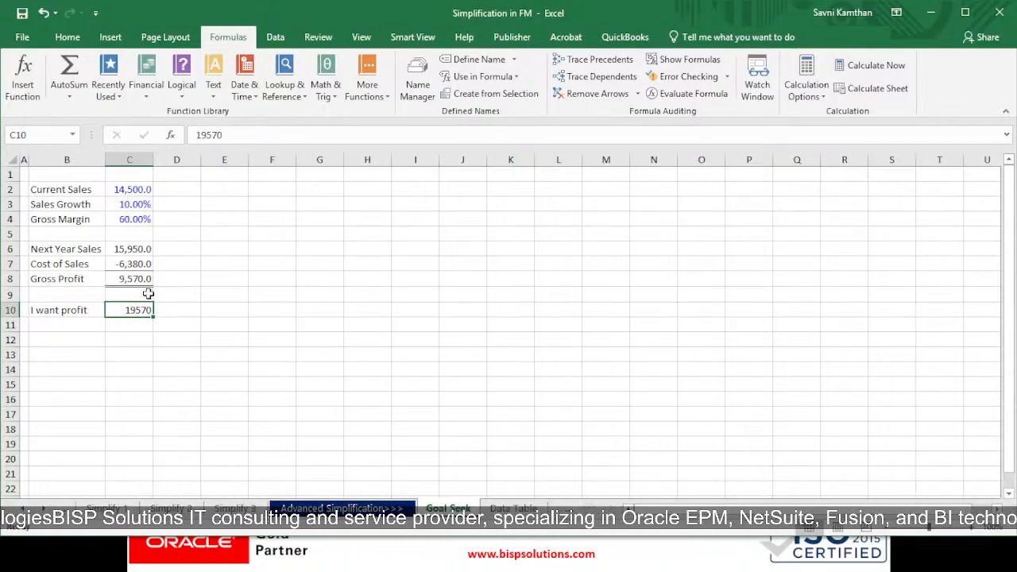
pyautogui.click(120, 204)
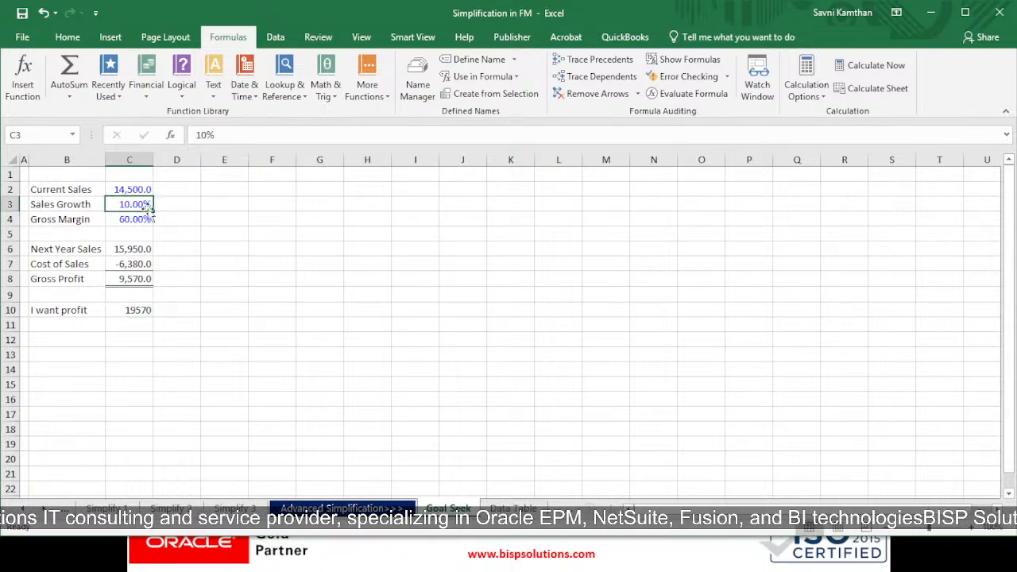
pyautogui.click(139, 311)
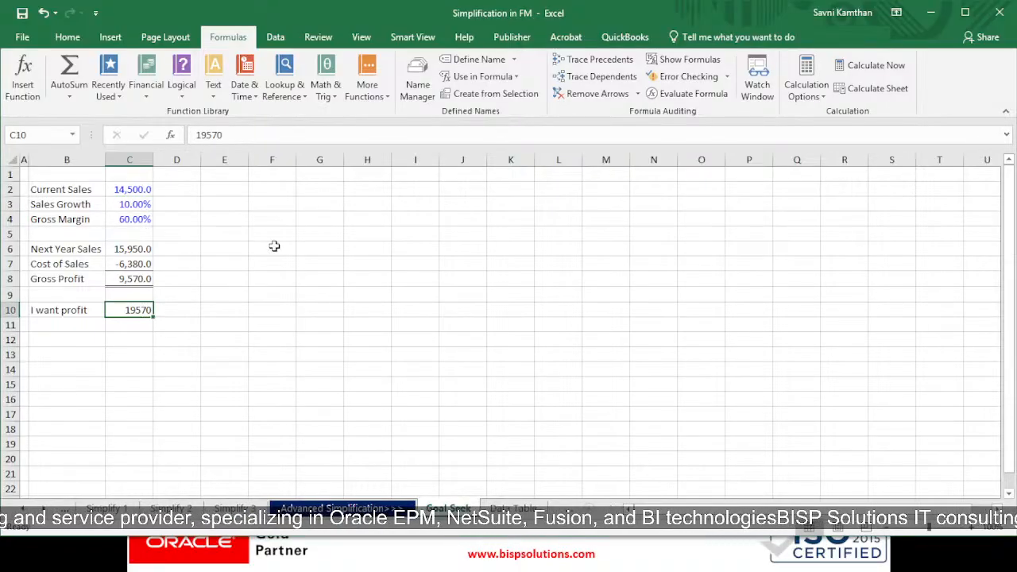
pyautogui.click(68, 37)
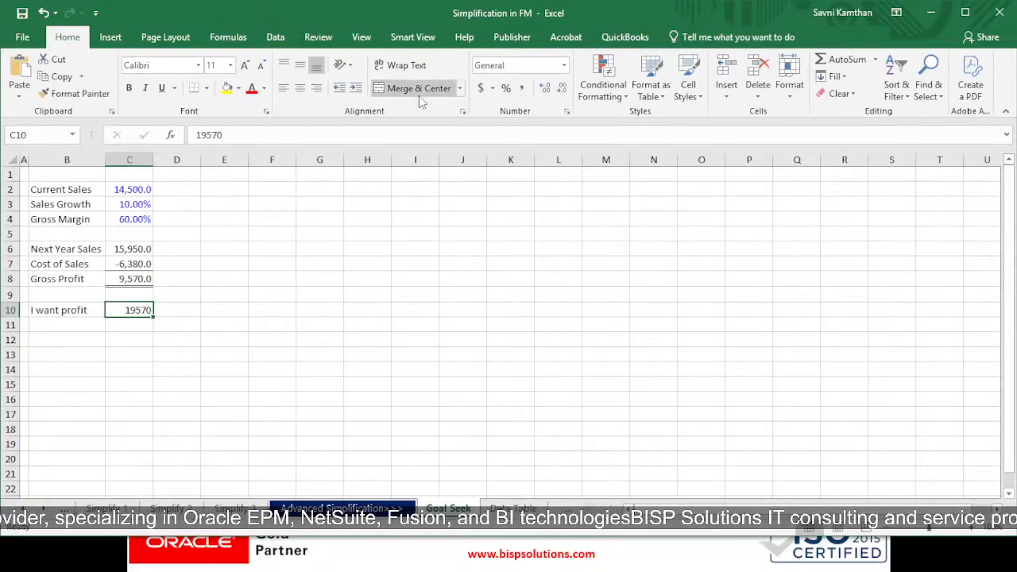
pyautogui.click(275, 38)
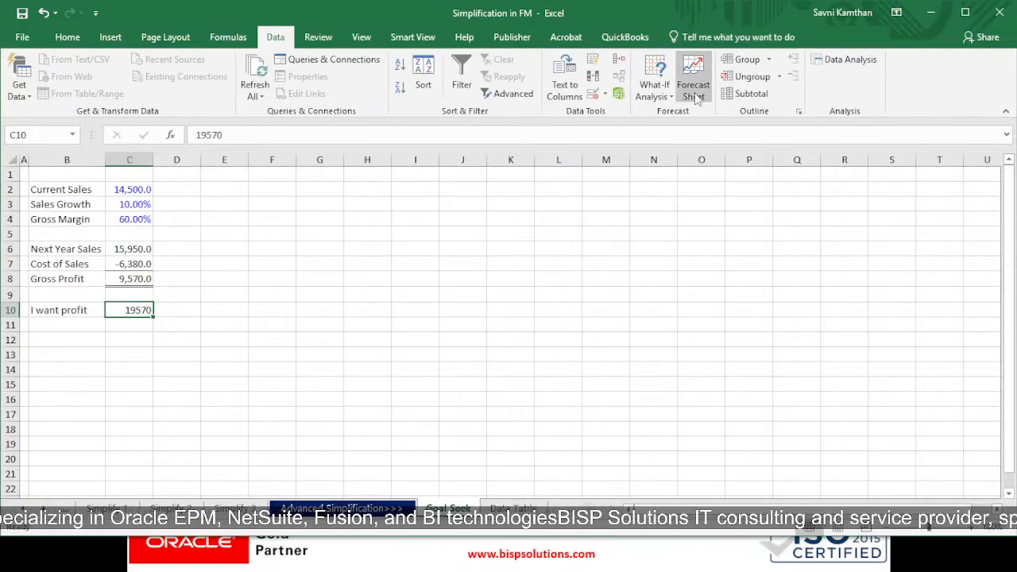
pyautogui.click(653, 96)
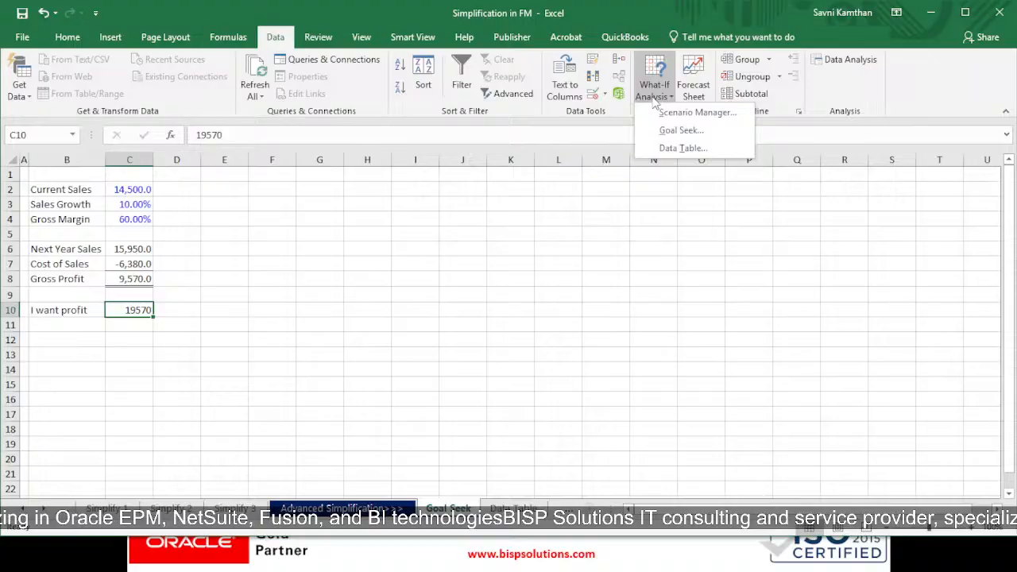
pyautogui.click(682, 131)
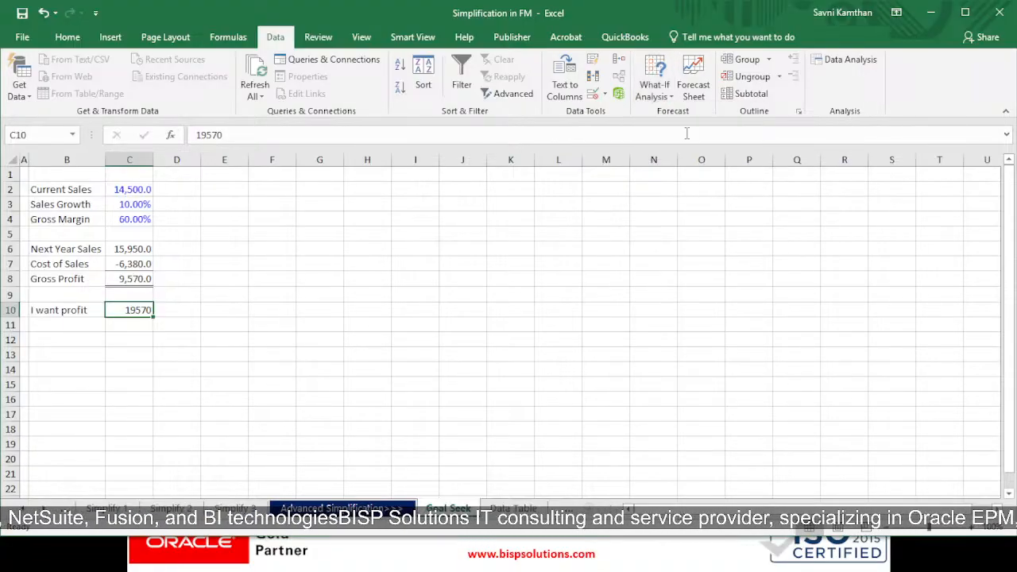
pyautogui.press('BackSpace')
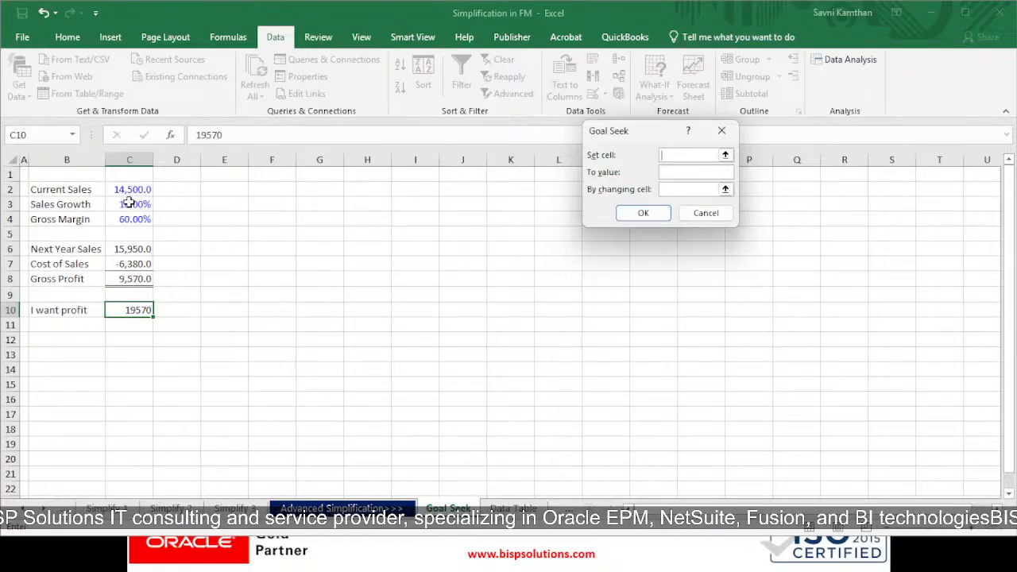
pyautogui.click(120, 279)
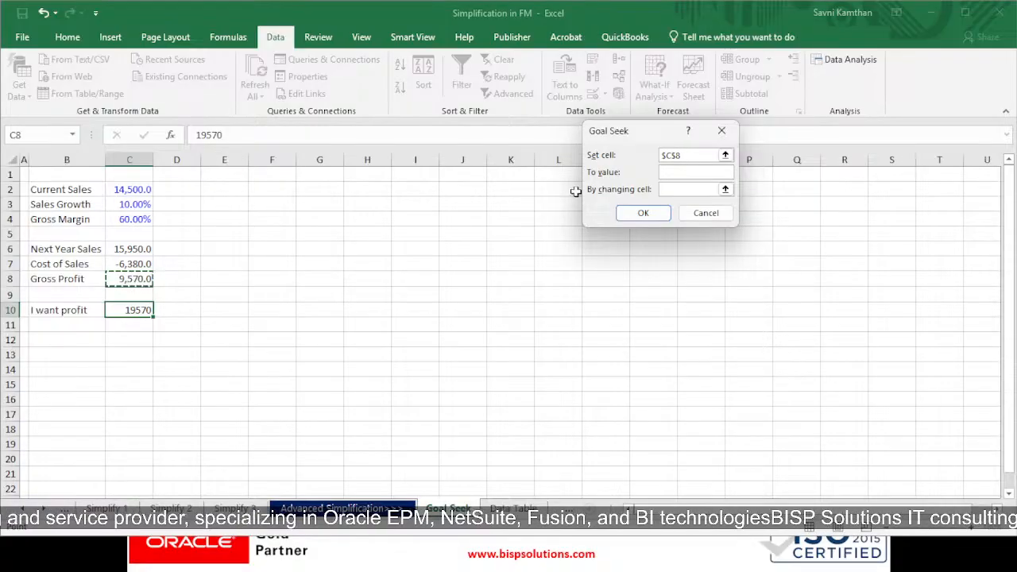
pyautogui.click(666, 172)
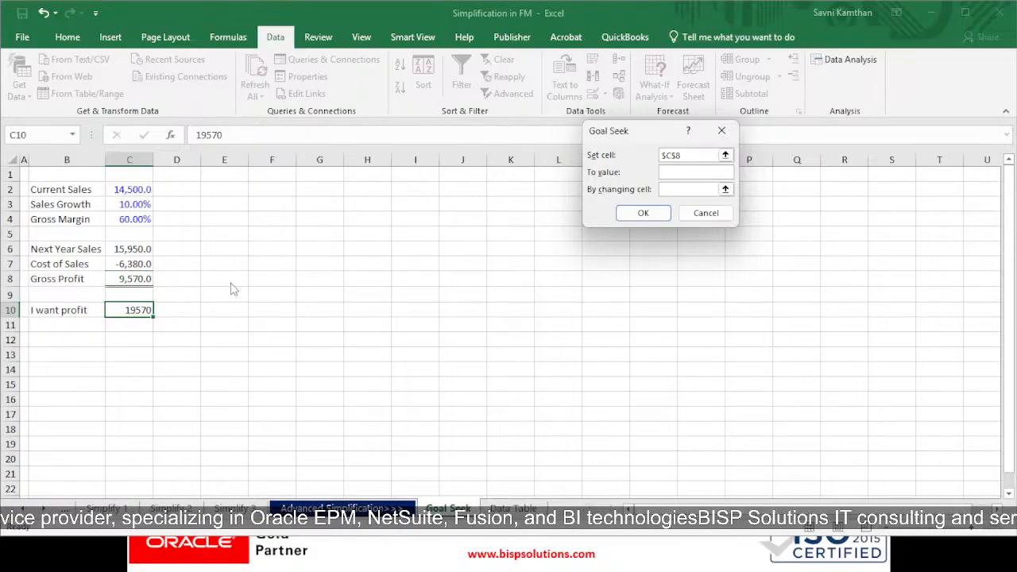
pyautogui.write('19570')
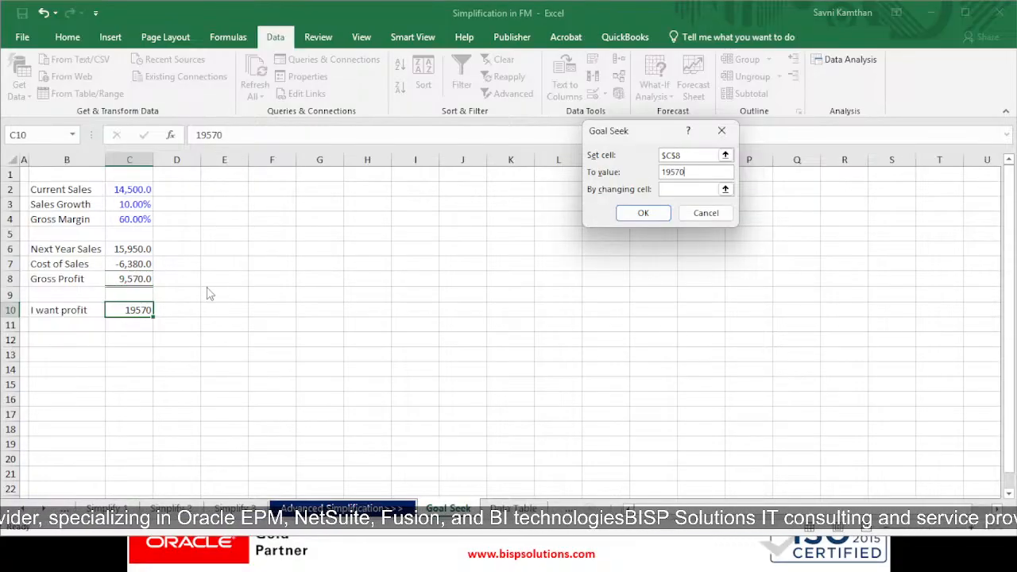
pyautogui.click(685, 189)
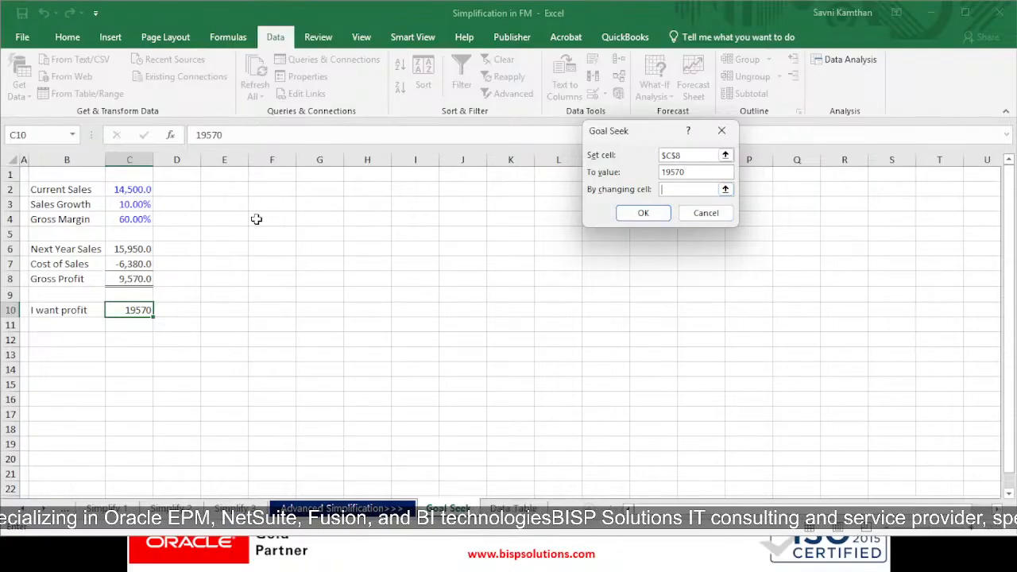
pyautogui.click(127, 204)
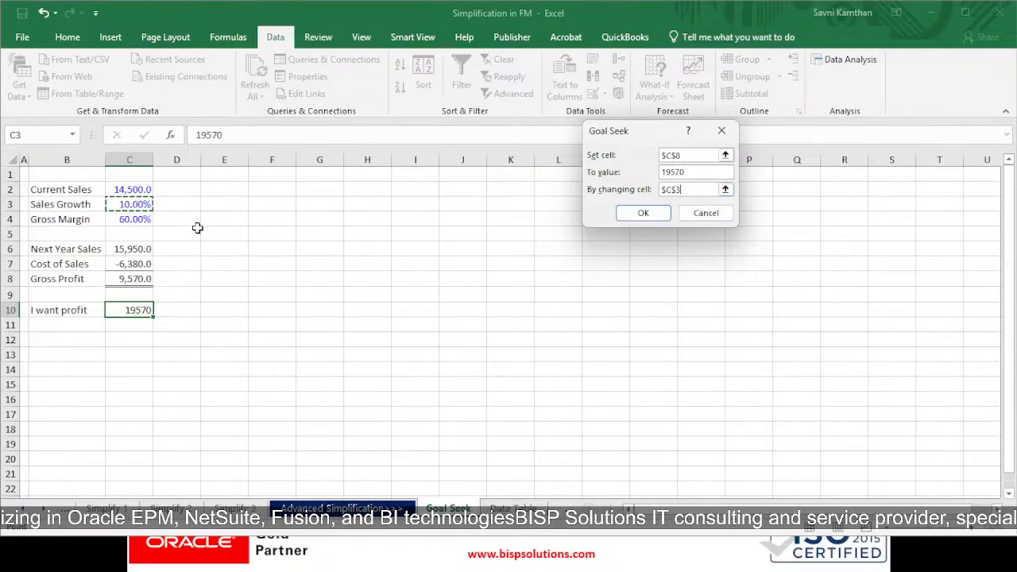
pyautogui.click(635, 214)
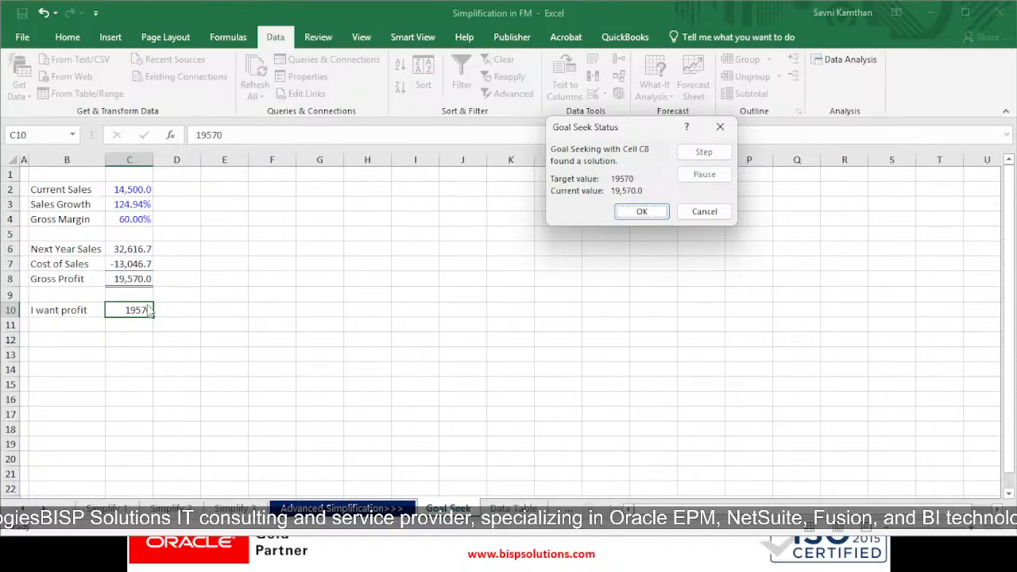
pyautogui.click(643, 212)
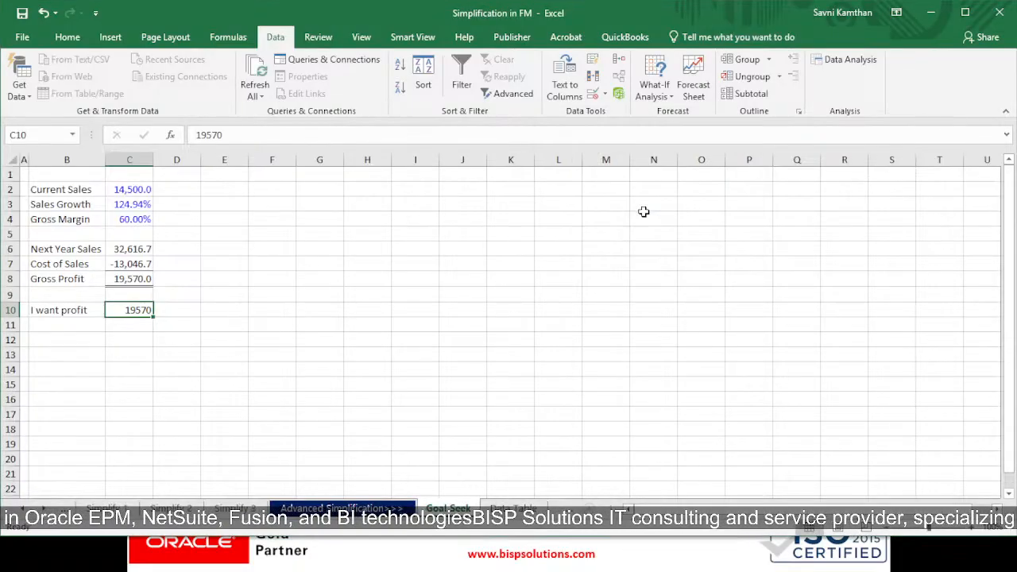
# Step: Open the Data Table sheet and examine its Sales Growth versus Gross Profit table
pyautogui.moveTo(157, 190); pyautogui.dragTo(92, 300)
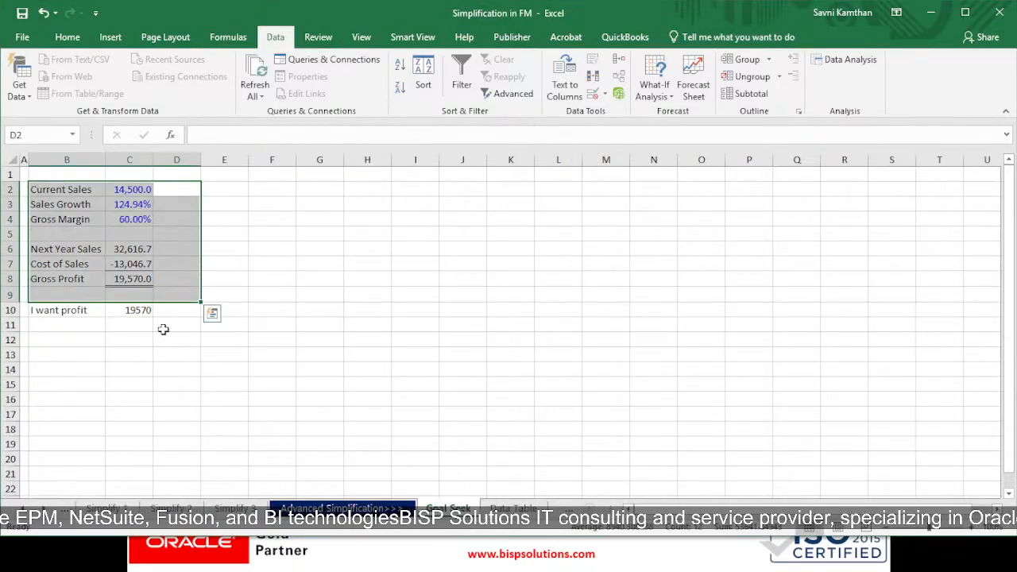
pyautogui.click(163, 329)
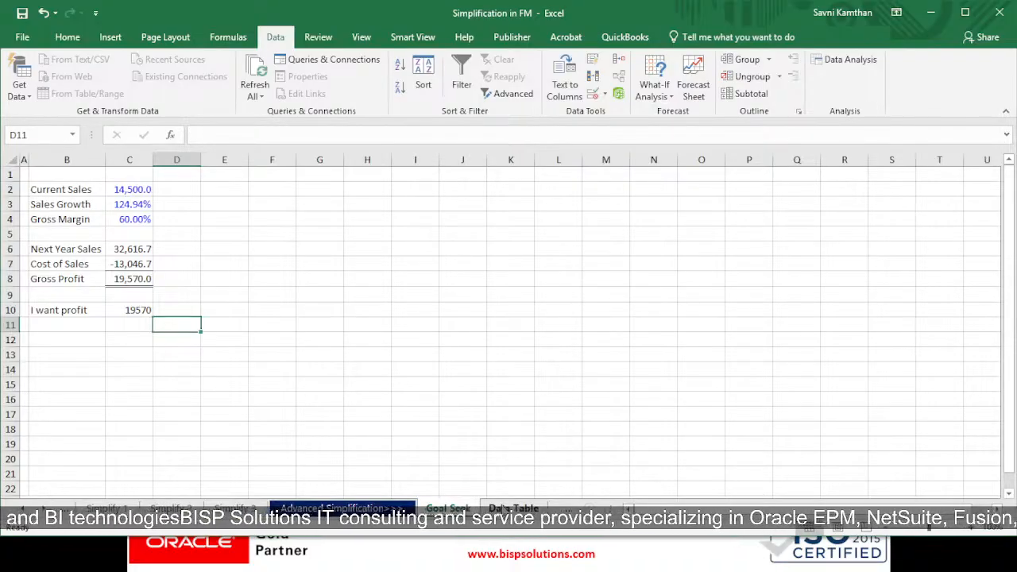
pyautogui.click(514, 508)
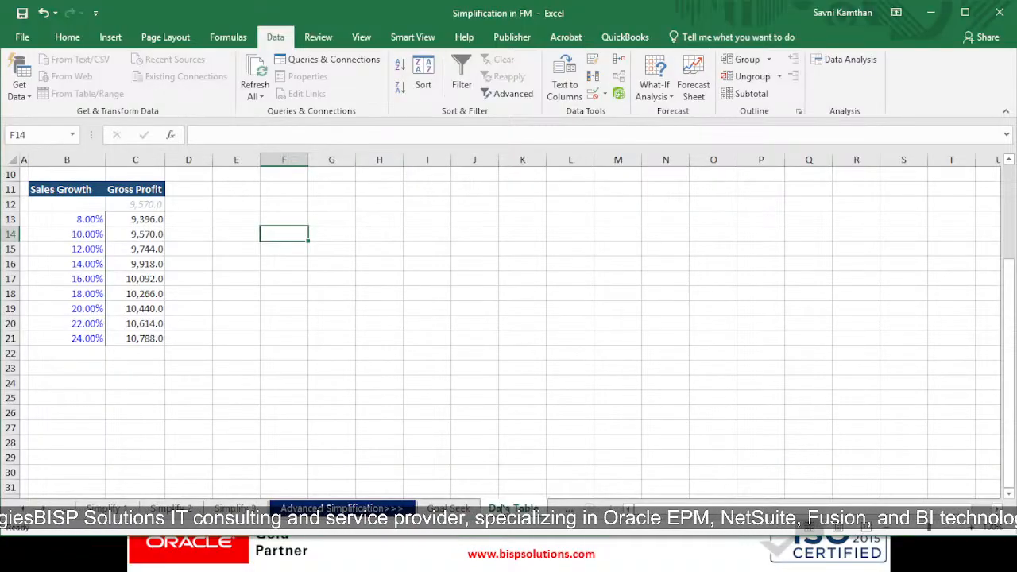
pyautogui.scroll(3, 195, 403)
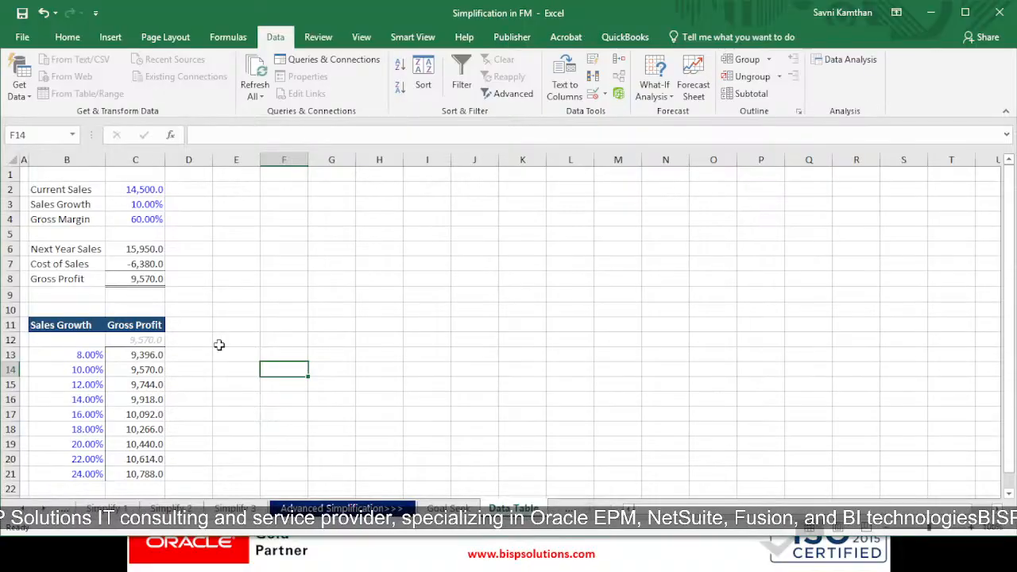
# Step: Inspect the Gross Profit calculation in C8 and the link to it in C12 at the top of the table
pyautogui.moveTo(70, 193); pyautogui.dragTo(151, 279)
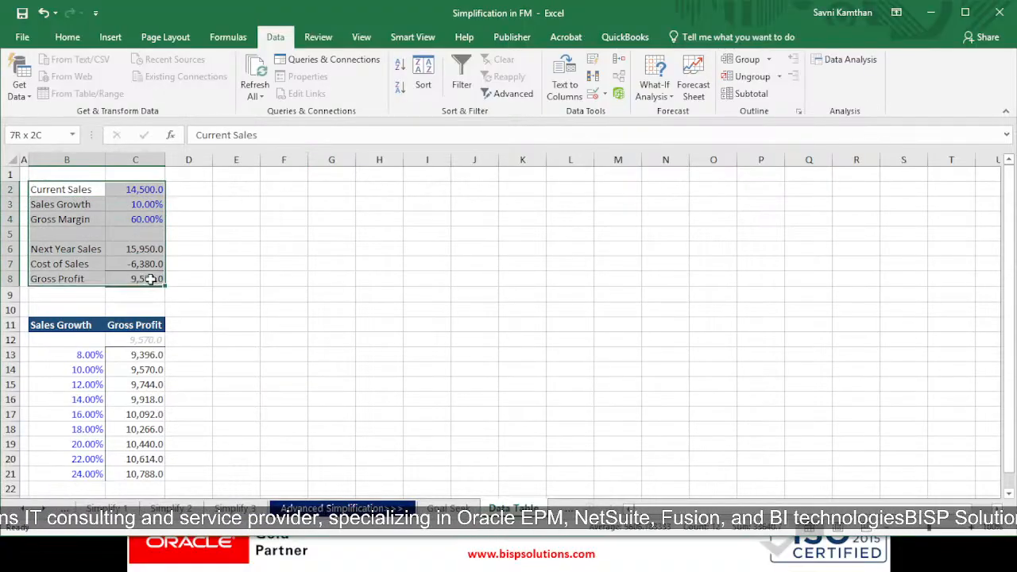
pyautogui.click(207, 281)
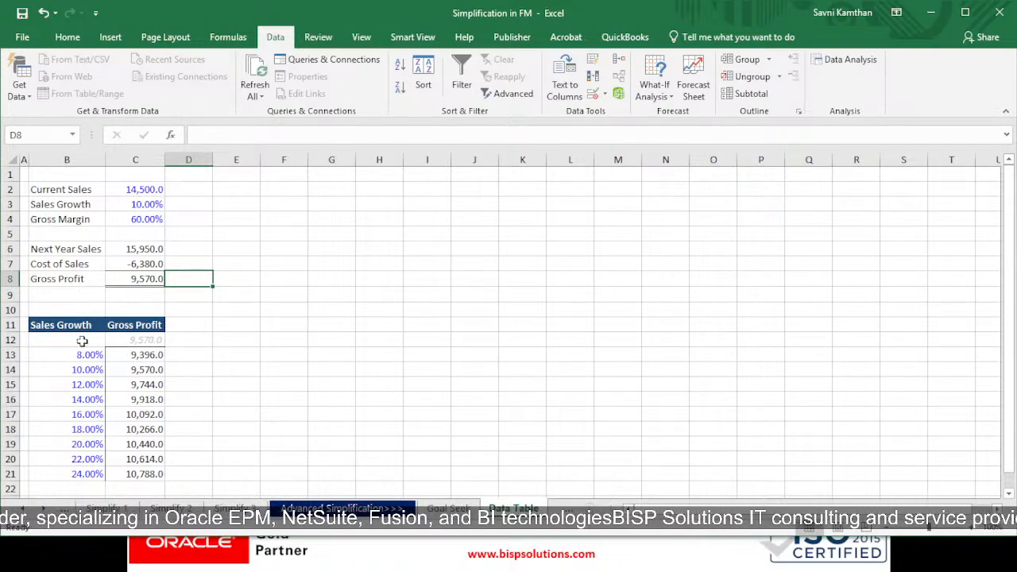
pyautogui.click(143, 285)
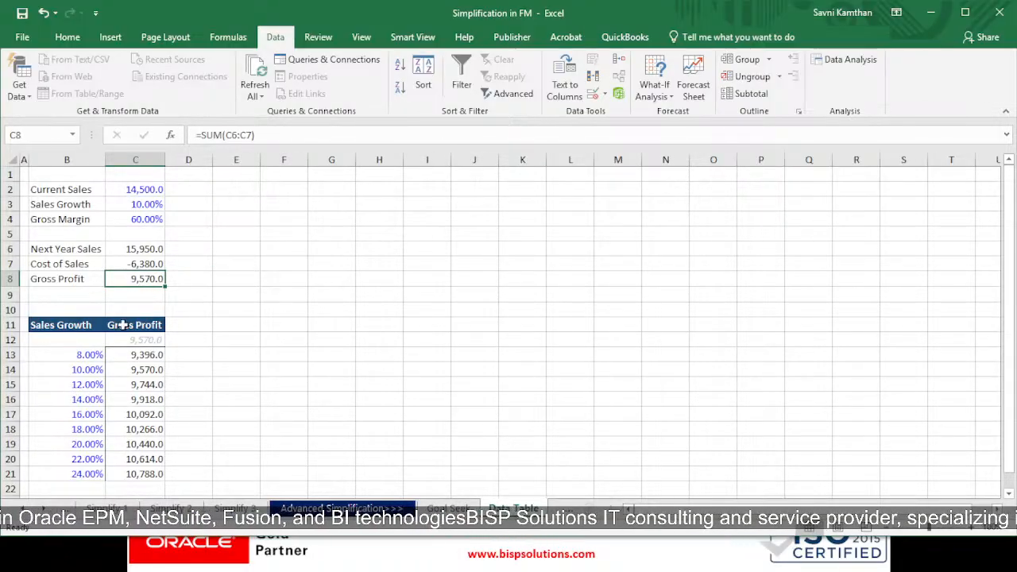
pyautogui.click(141, 340)
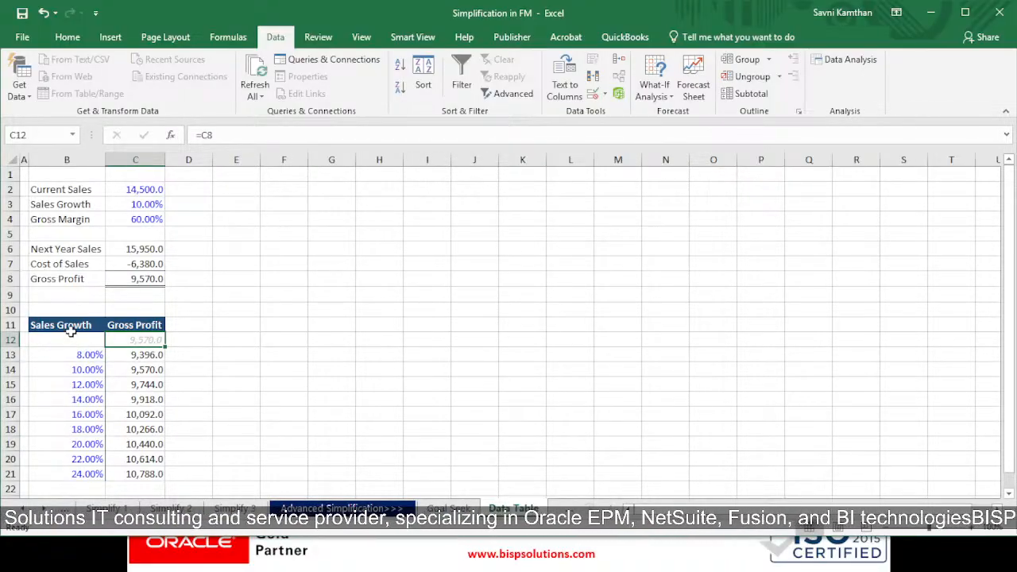
# Step: Step through the Sales Growth rates listed in B13:B21 of the table
pyautogui.click(89, 370)
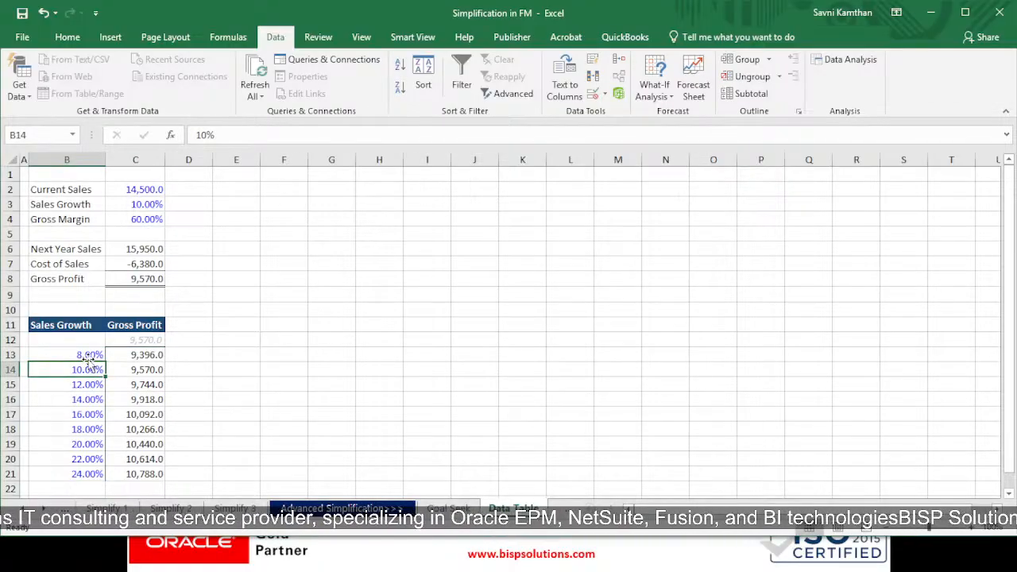
pyautogui.moveTo(90, 360)
pyautogui.mouseDown()
pyautogui.moveTo(106, 415)
pyautogui.moveTo(80, 357)
pyautogui.mouseUp()
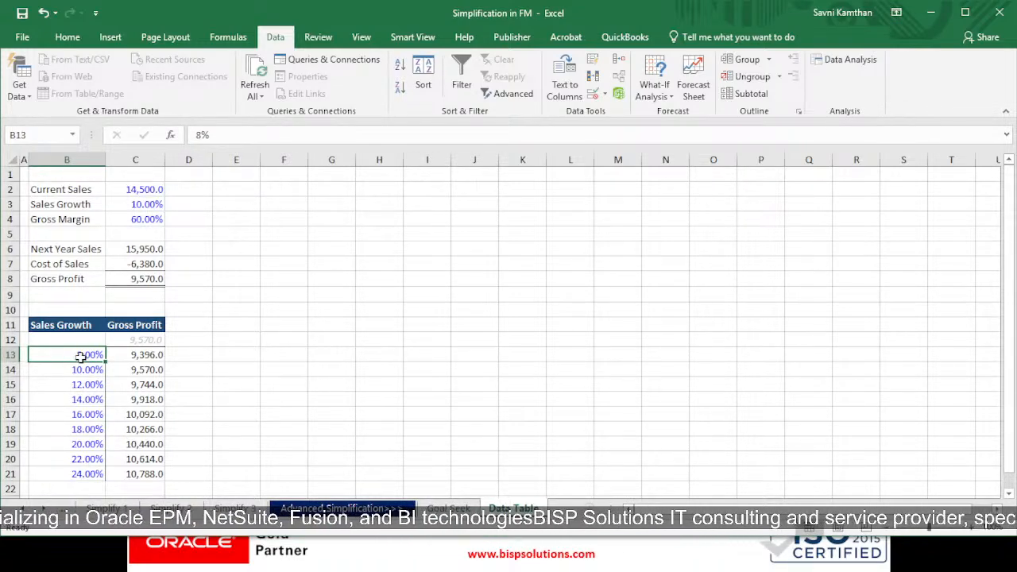
pyautogui.click(83, 370)
pyautogui.click(84, 386)
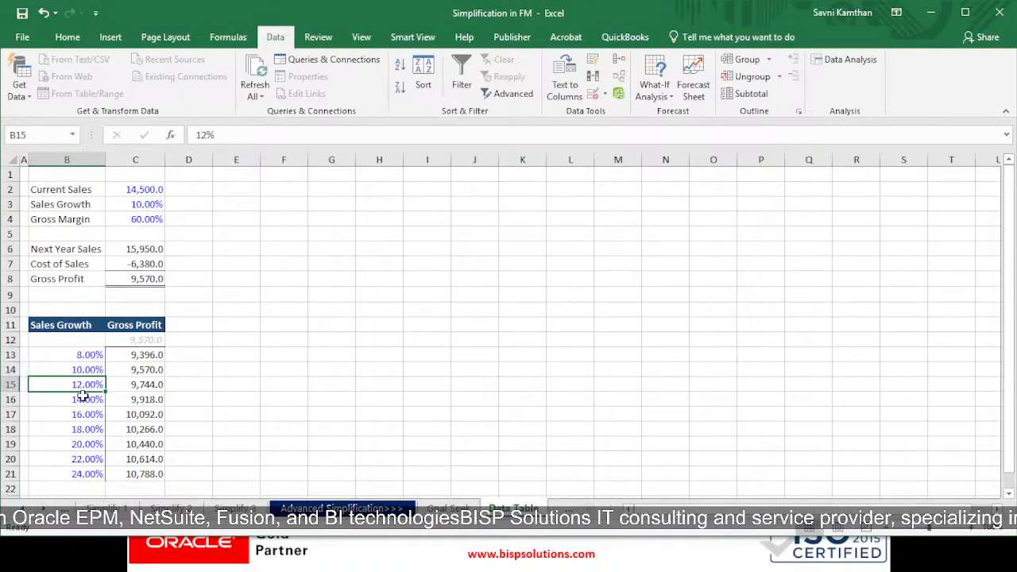
pyautogui.click(89, 355)
pyautogui.click(91, 371)
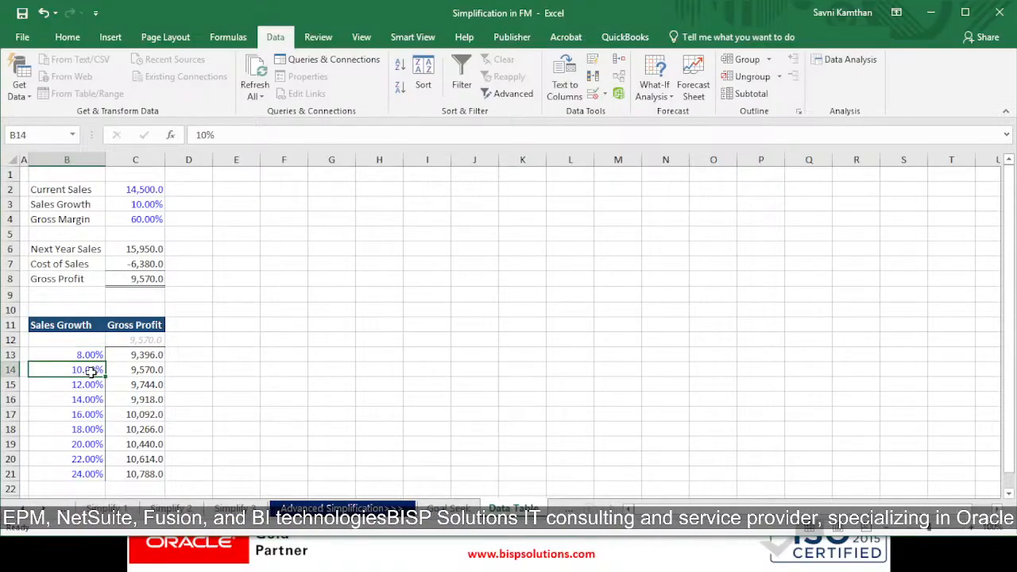
pyautogui.click(91, 385)
pyautogui.click(89, 356)
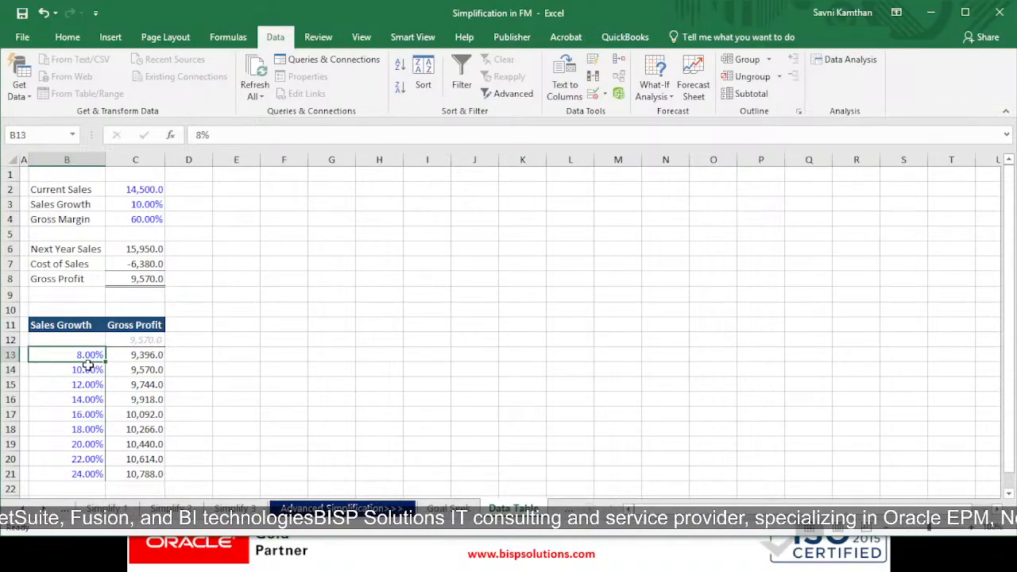
pyautogui.click(89, 370)
pyautogui.click(89, 385)
pyautogui.click(87, 399)
pyautogui.click(88, 414)
pyautogui.click(87, 444)
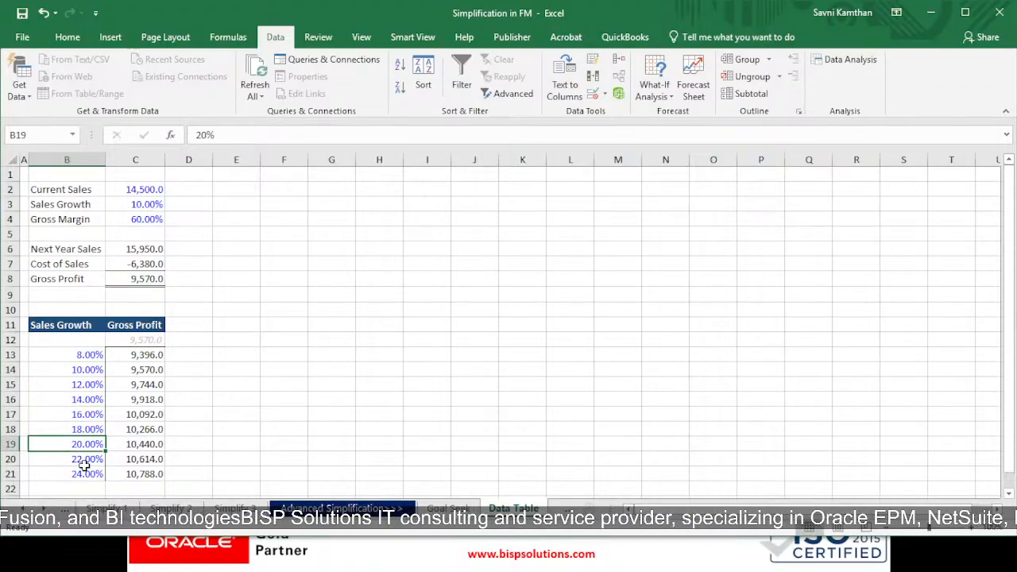
pyautogui.click(87, 460)
pyautogui.click(86, 400)
pyautogui.click(85, 370)
pyautogui.click(84, 354)
pyautogui.click(86, 370)
pyautogui.click(88, 384)
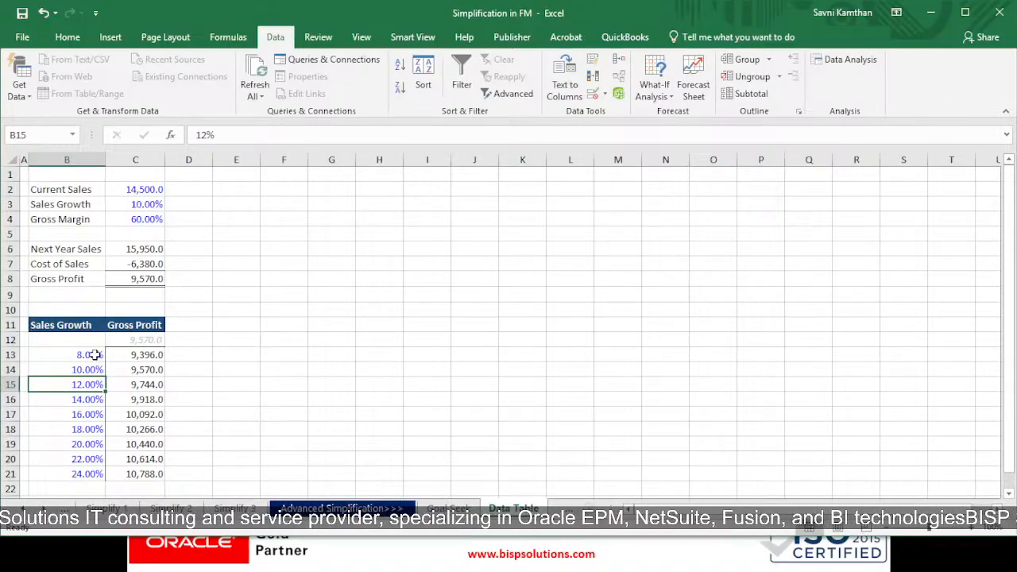
# Step: Try building a one-variable data table on B12:C21 with C8 as the column input cell
pyautogui.moveTo(76, 340); pyautogui.dragTo(137, 467)
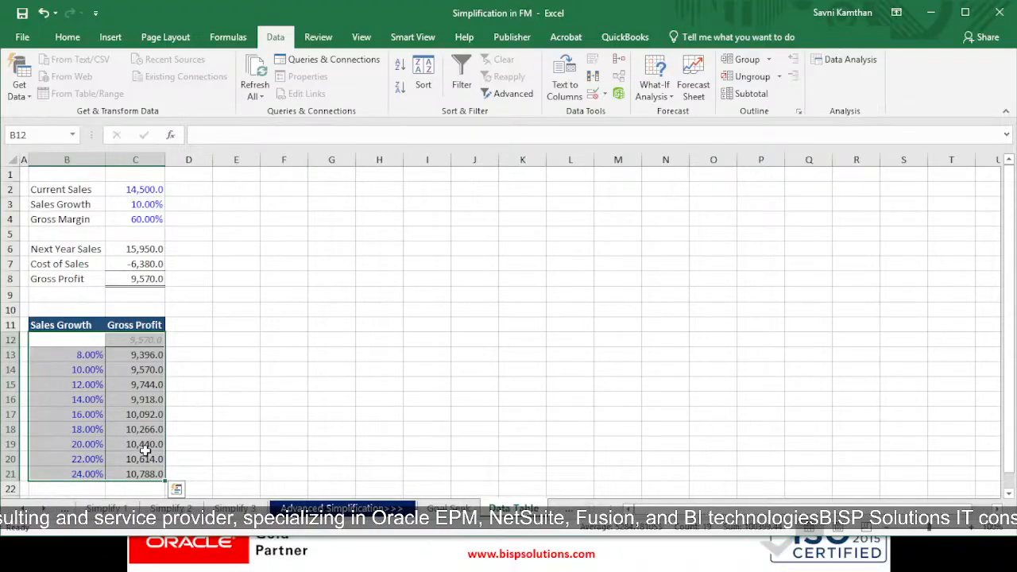
pyautogui.click(661, 96)
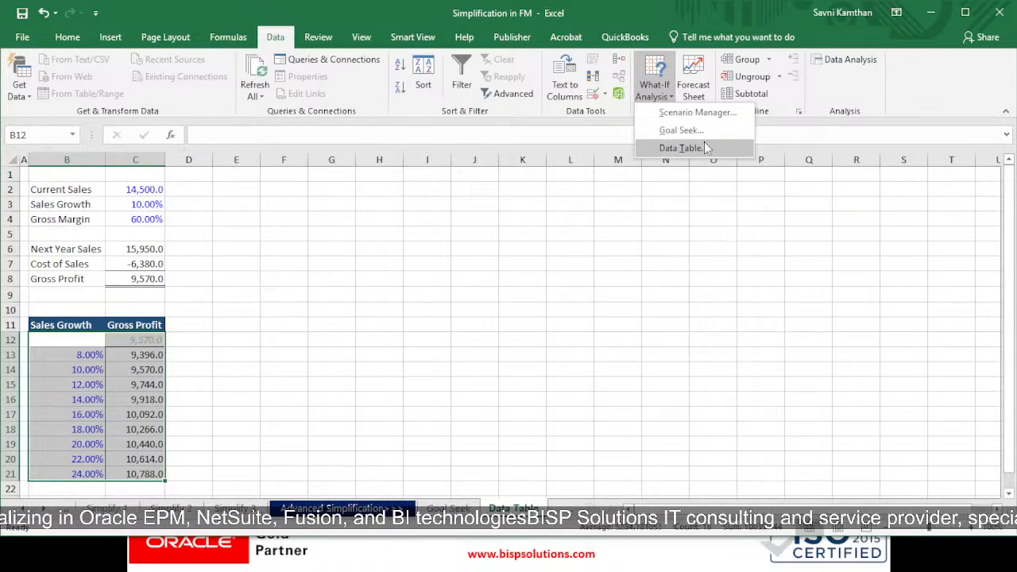
pyautogui.click(701, 148)
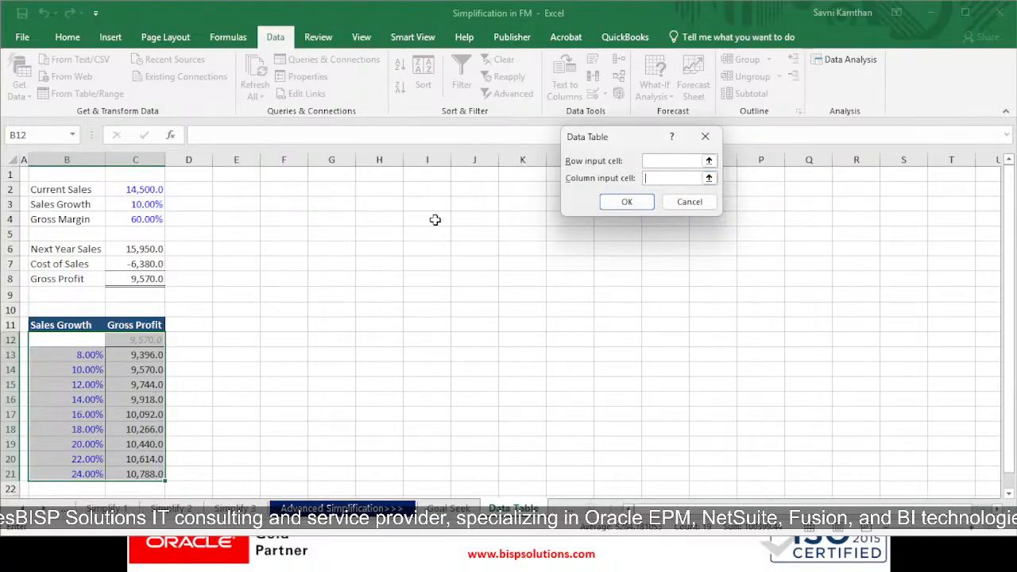
pyautogui.click(154, 278)
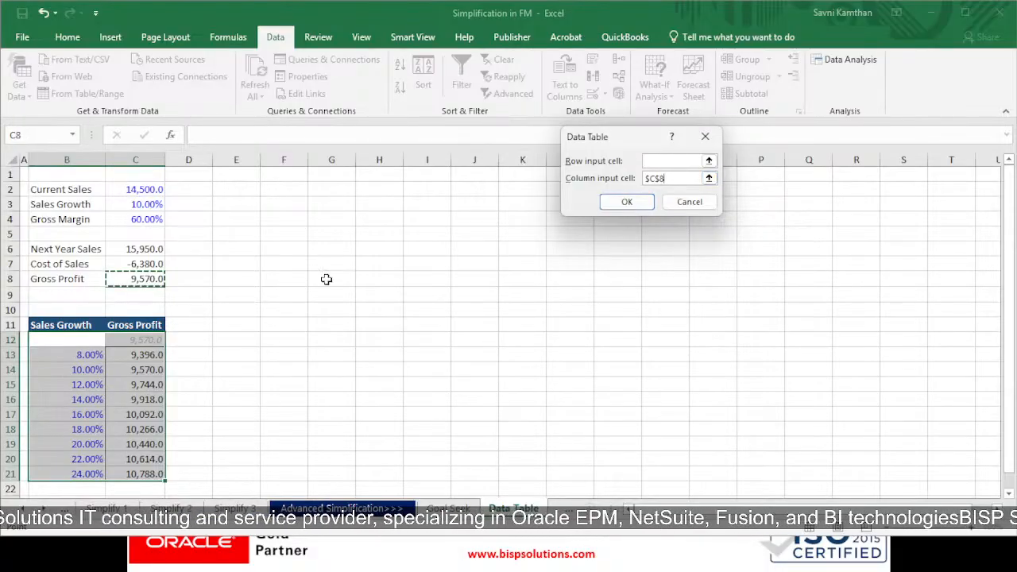
pyautogui.click(627, 202)
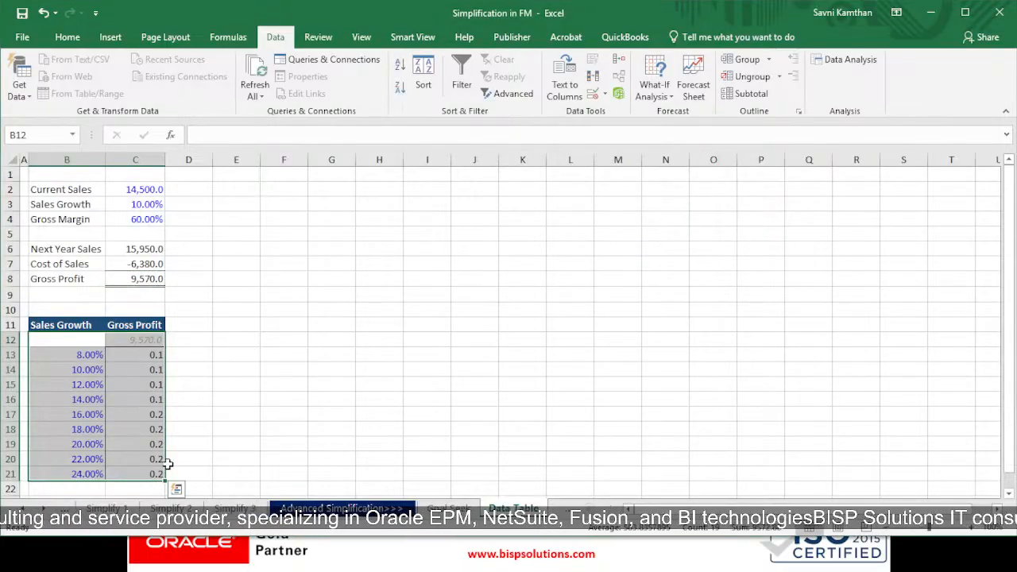
# Step: Rebuild the data table on B12:C21 using Sales Growth cell C3 as the column input cell
pyautogui.click(654, 96)
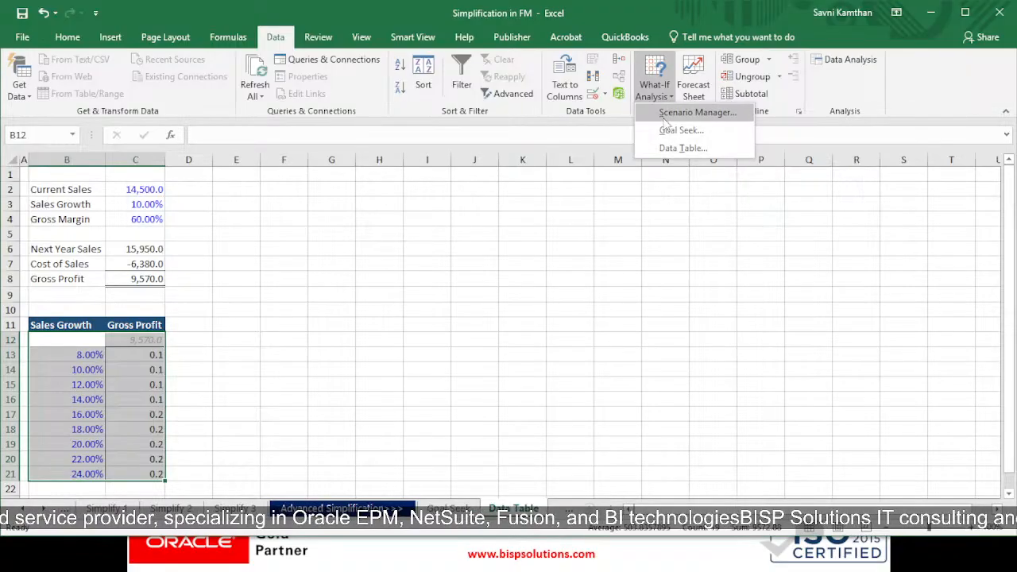
pyautogui.click(677, 147)
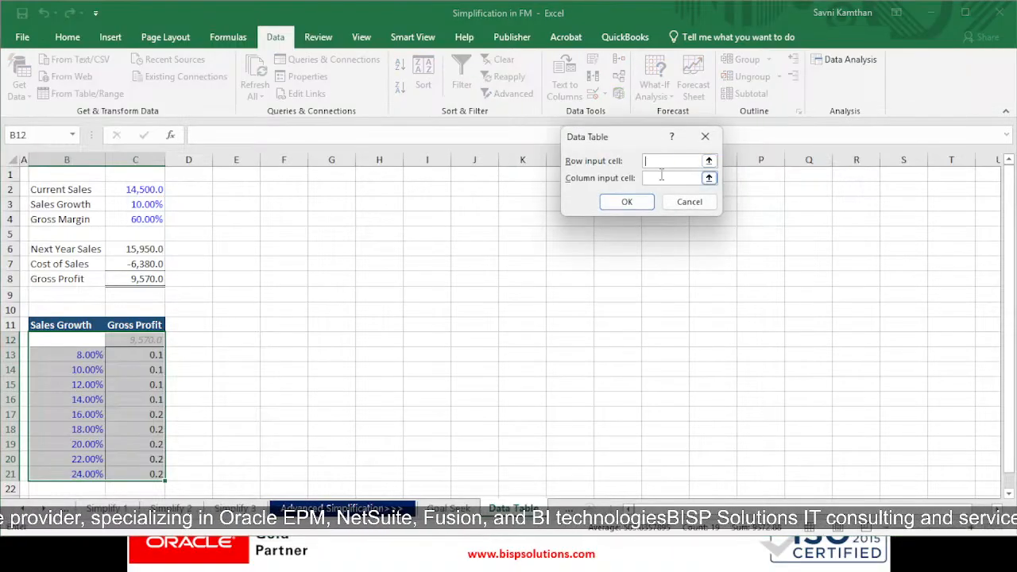
pyautogui.click(146, 278)
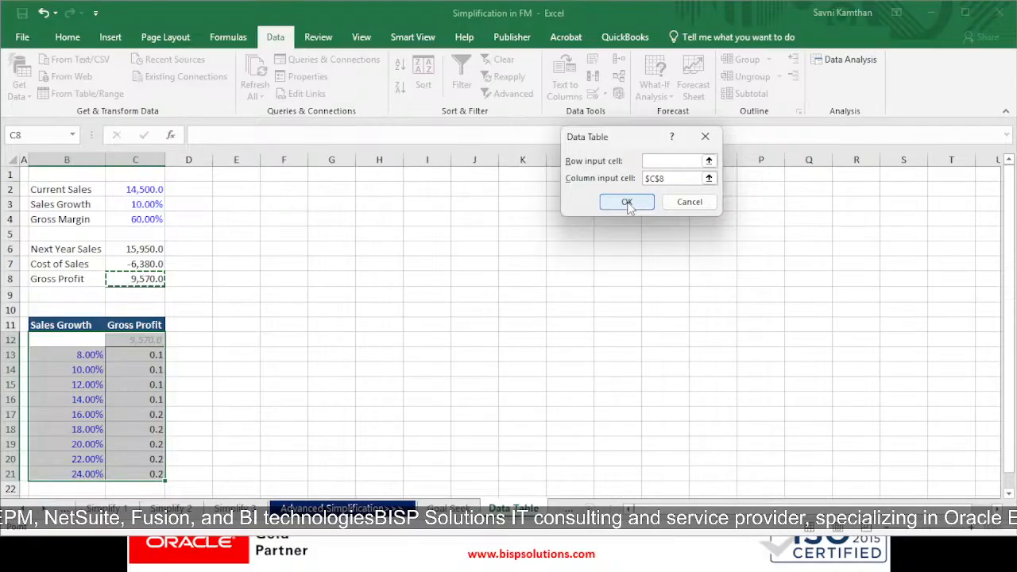
pyautogui.press('BackSpace')
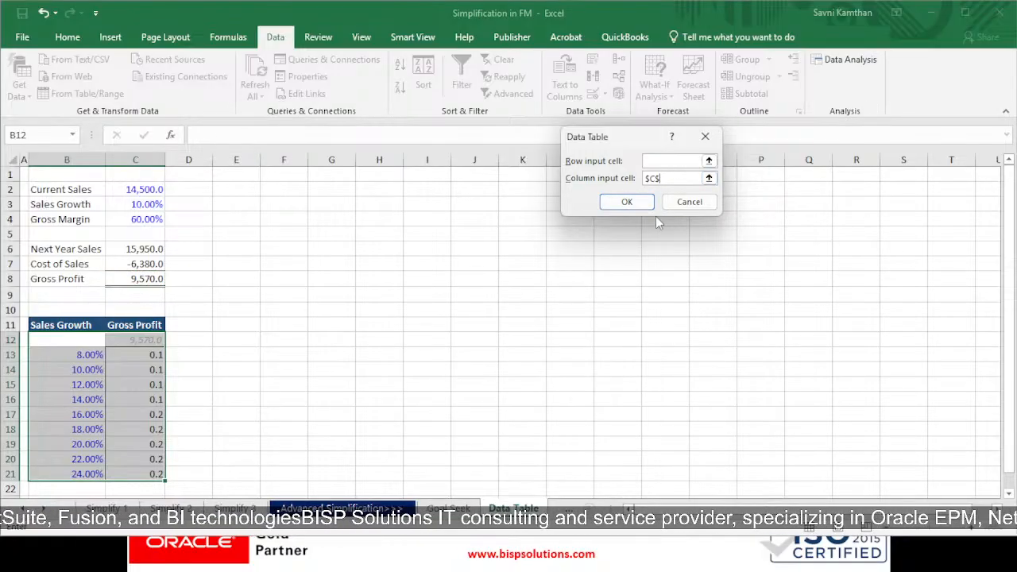
pyautogui.press('BackSpace')
pyautogui.press('BackSpace')
pyautogui.press('BackSpace')
pyautogui.click(129, 208)
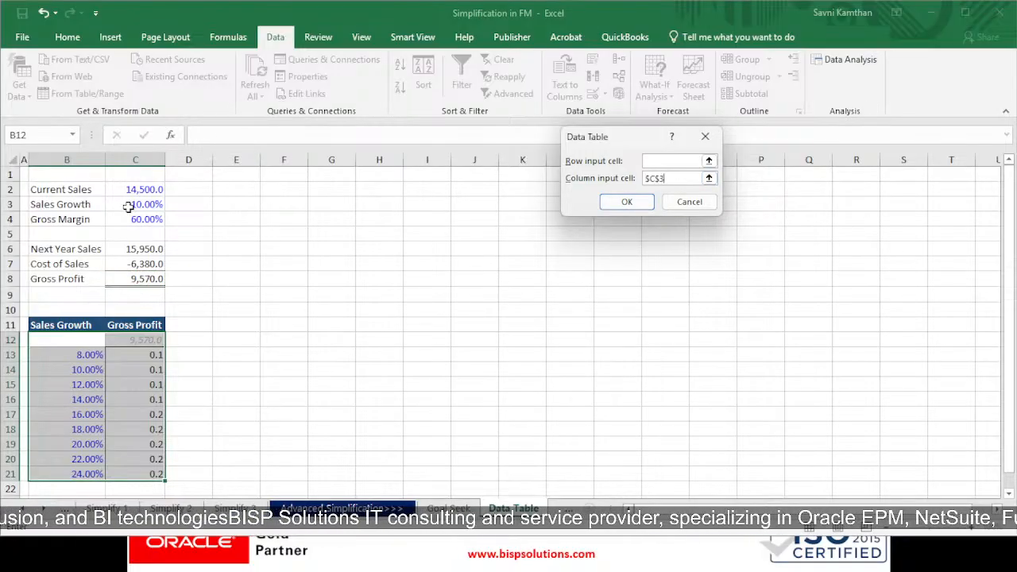
pyautogui.press('Return')
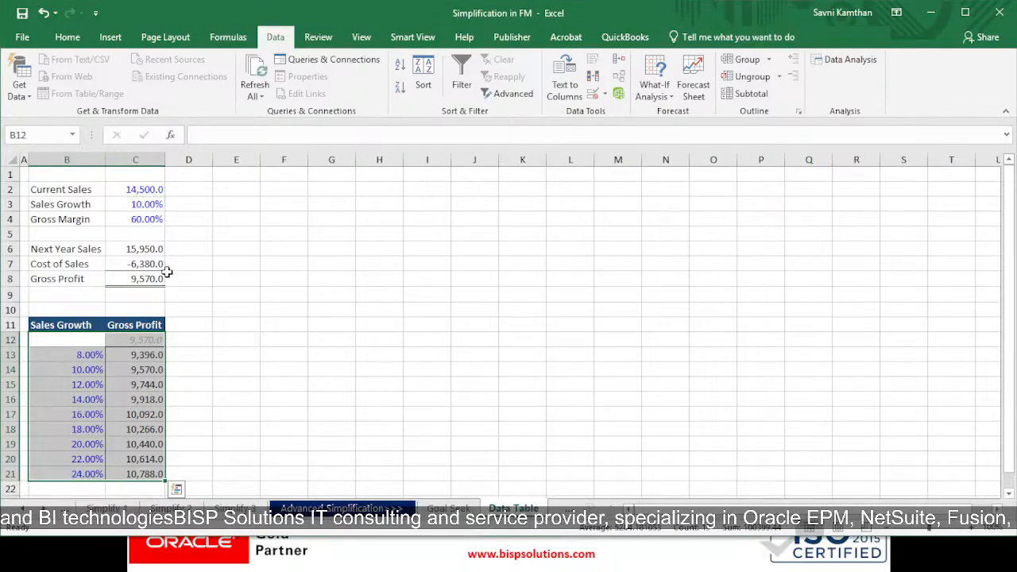
# Step: Review the recalculated Gross Profit results against each Sales Growth rate in the table
pyautogui.moveTo(147, 279); pyautogui.dragTo(95, 278)
pyautogui.click(139, 338)
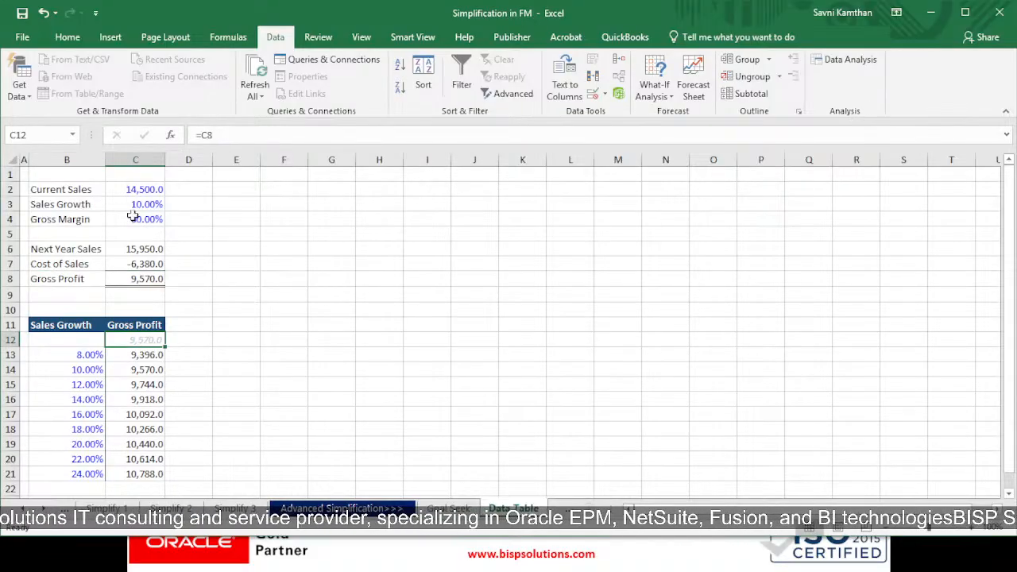
pyautogui.moveTo(133, 207); pyautogui.dragTo(72, 205)
pyautogui.click(278, 312)
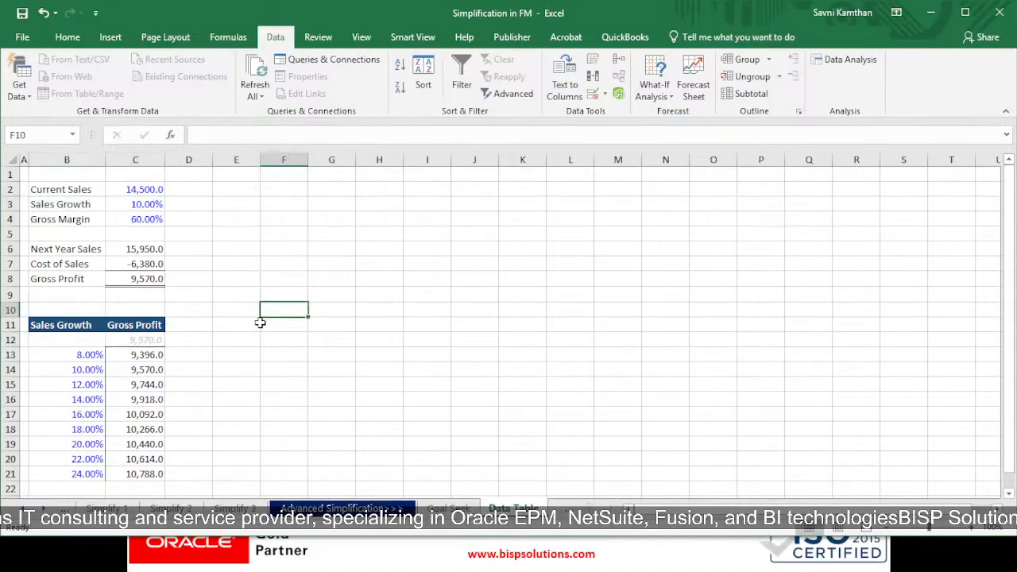
pyautogui.click(111, 354)
pyautogui.click(89, 369)
pyautogui.click(119, 370)
pyautogui.click(89, 385)
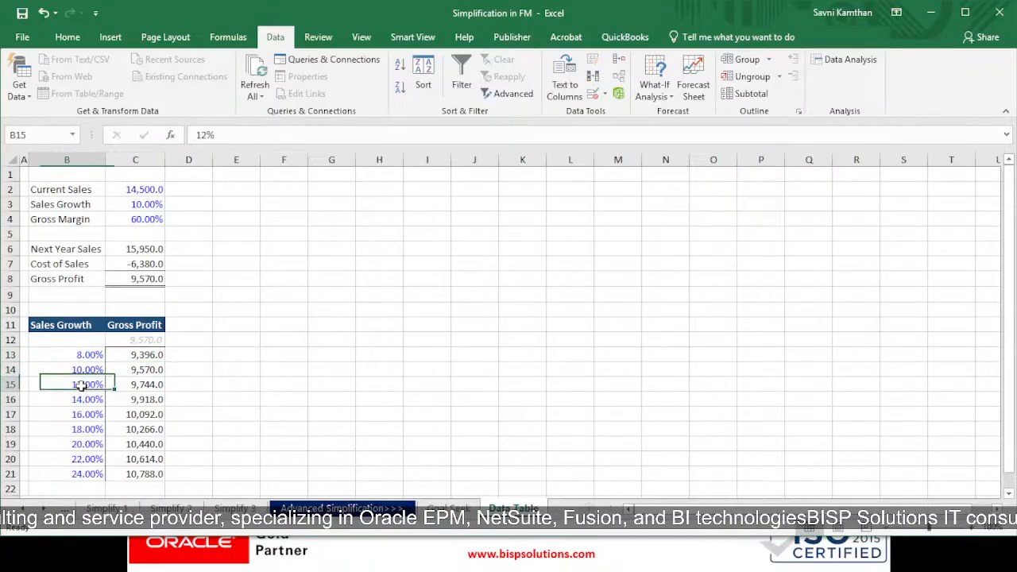
pyautogui.click(131, 385)
pyautogui.click(88, 400)
pyautogui.click(172, 404)
pyautogui.click(94, 414)
pyautogui.click(139, 416)
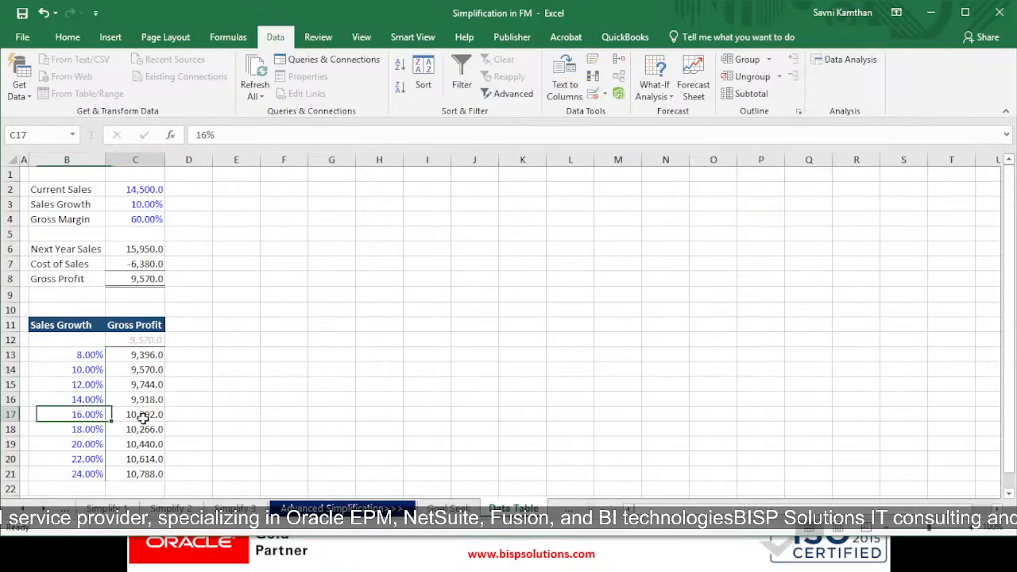
pyautogui.click(96, 430)
pyautogui.click(124, 431)
pyautogui.click(97, 459)
pyautogui.click(129, 472)
pyautogui.click(89, 475)
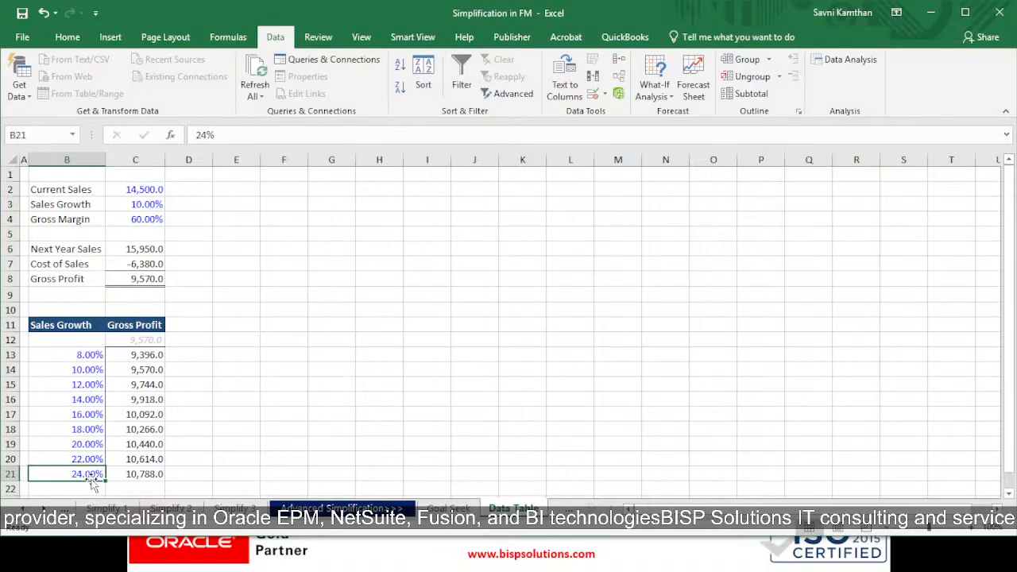
pyautogui.moveTo(94, 328); pyautogui.dragTo(146, 471)
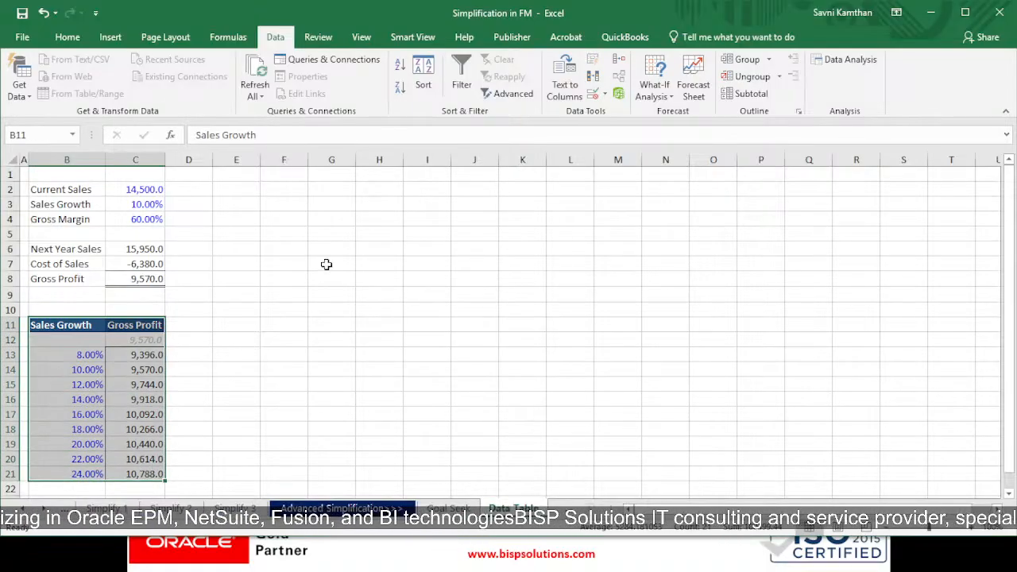
# Step: Switch to the Scenario Analysis sheet and examine its two-way Sales Growth by Gross Margin table
pyautogui.hotkey('ctrl', 'pagedown')
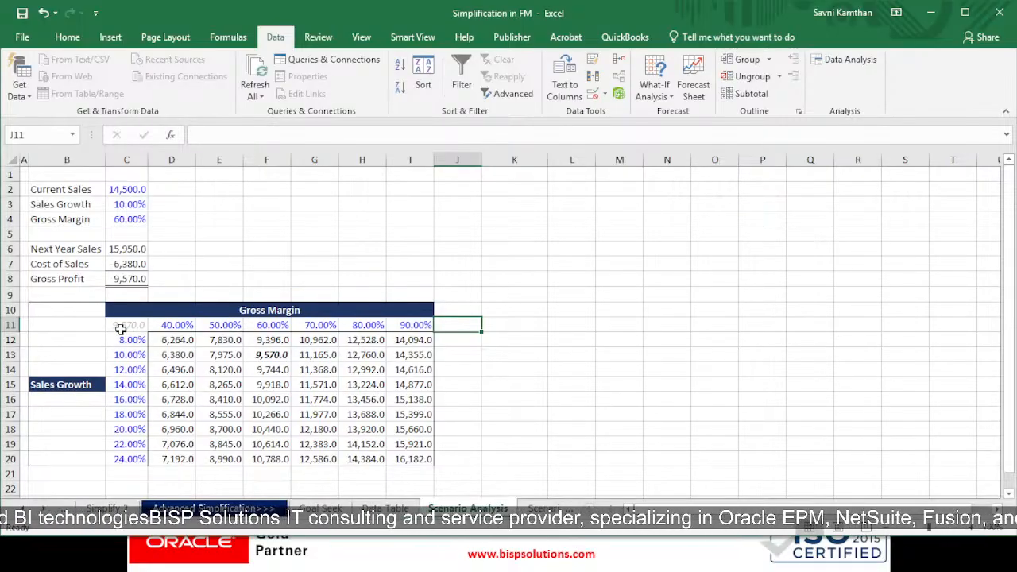
pyautogui.moveTo(121, 329); pyautogui.dragTo(406, 459)
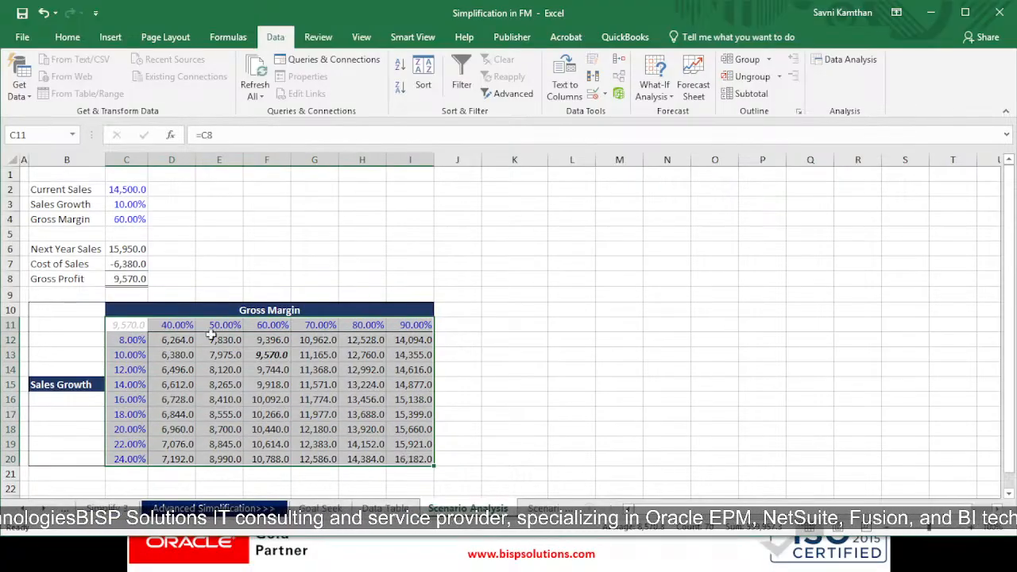
pyautogui.click(178, 298)
pyautogui.moveTo(45, 310); pyautogui.dragTo(67, 458)
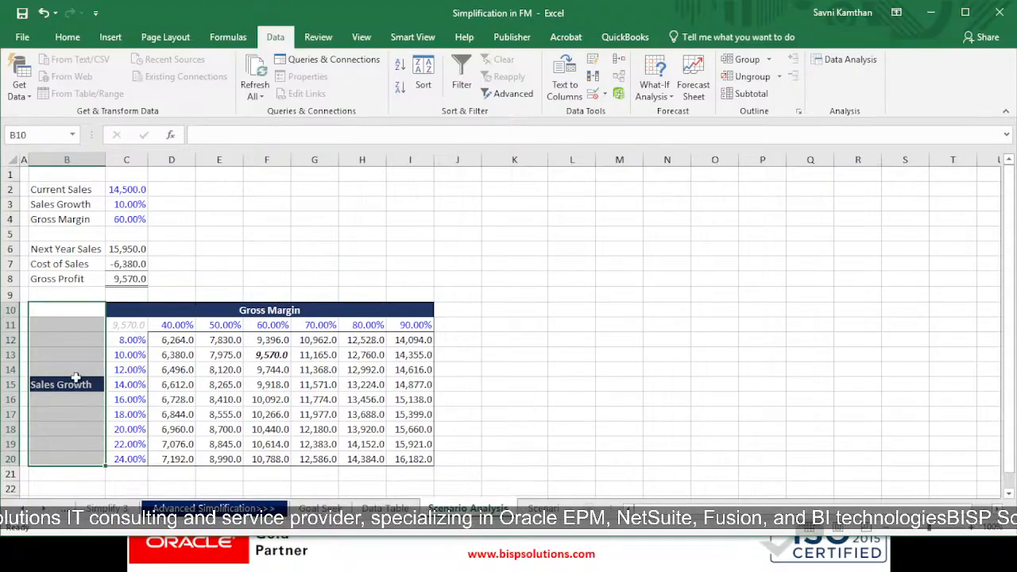
pyautogui.click(175, 312)
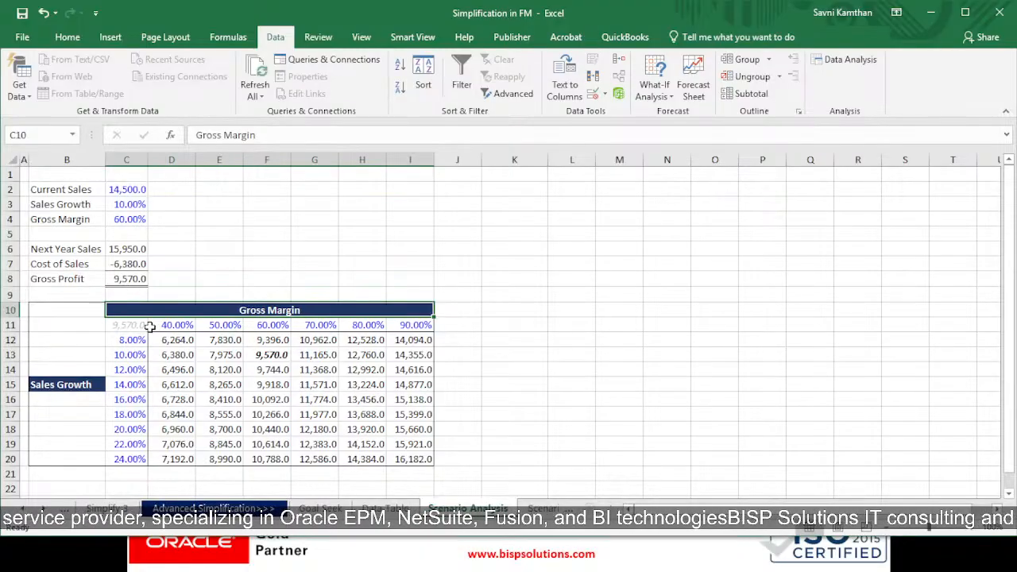
pyautogui.moveTo(167, 326); pyautogui.dragTo(415, 326)
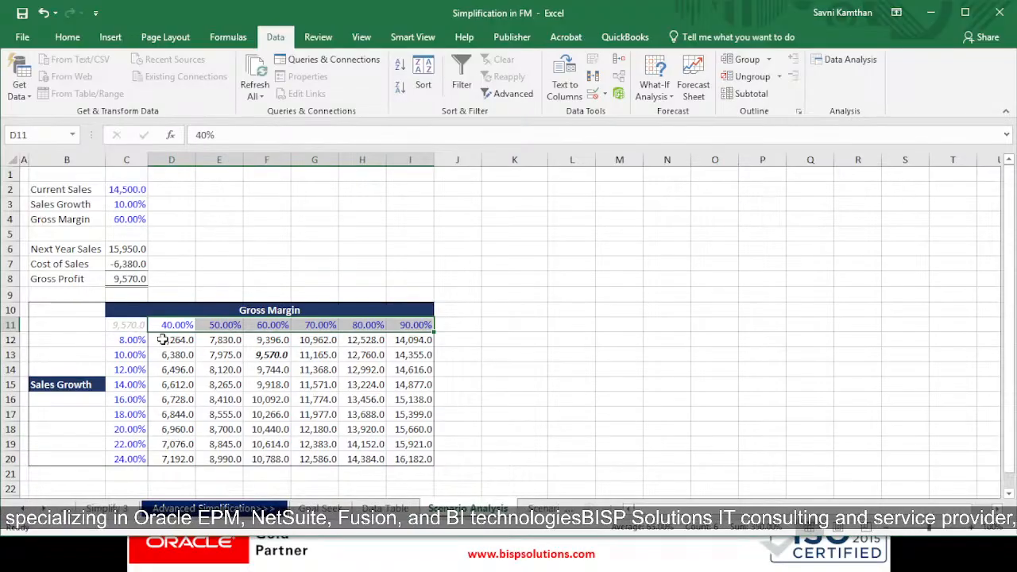
pyautogui.click(168, 326)
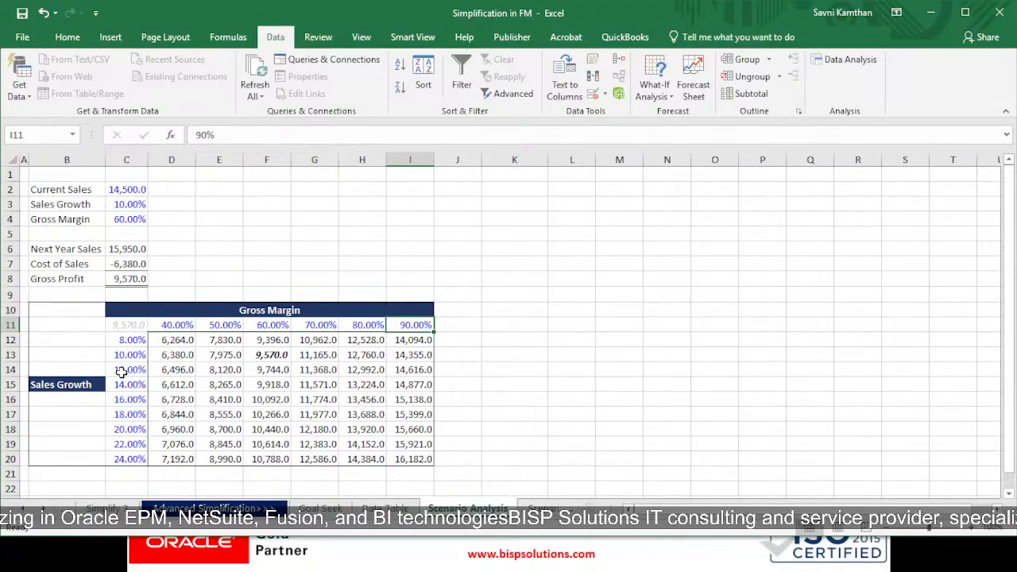
pyautogui.moveTo(128, 342); pyautogui.dragTo(121, 455)
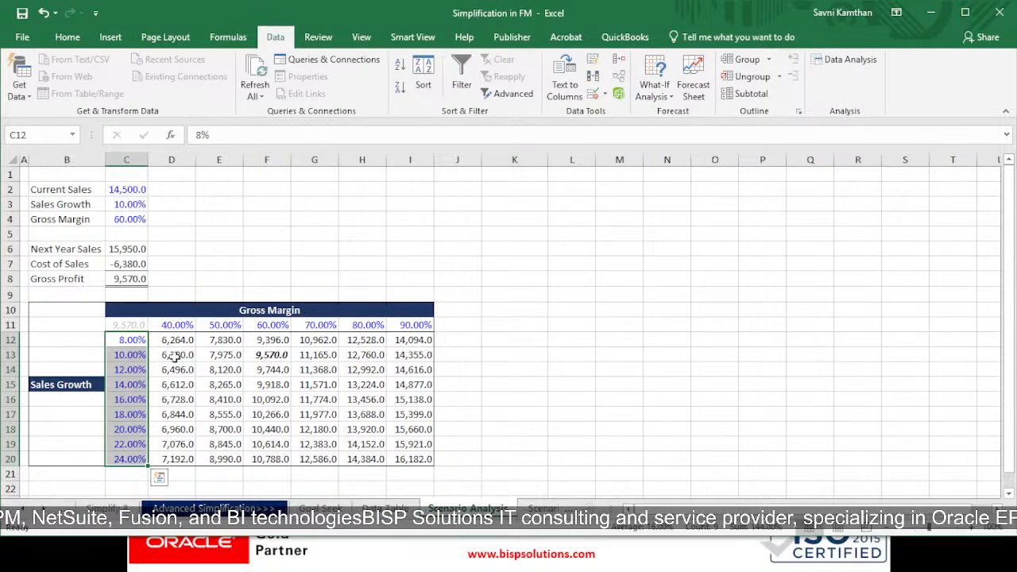
# Step: Build the two-way data table on C11:I20 with Gross Margin C4 as the row input cell and Sales Growth C3 as the column input cell
pyautogui.moveTo(141, 328); pyautogui.dragTo(409, 457)
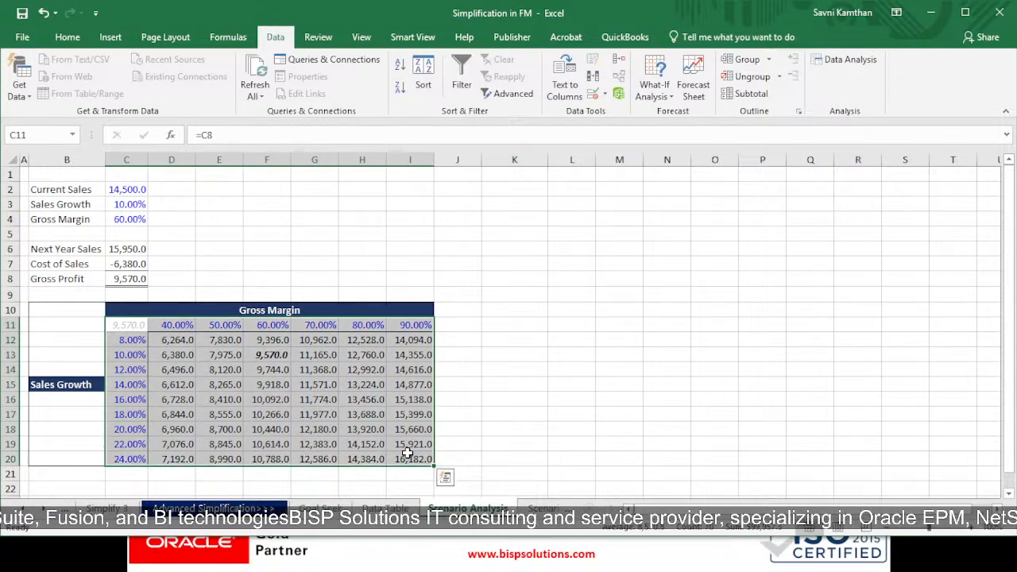
pyautogui.click(654, 88)
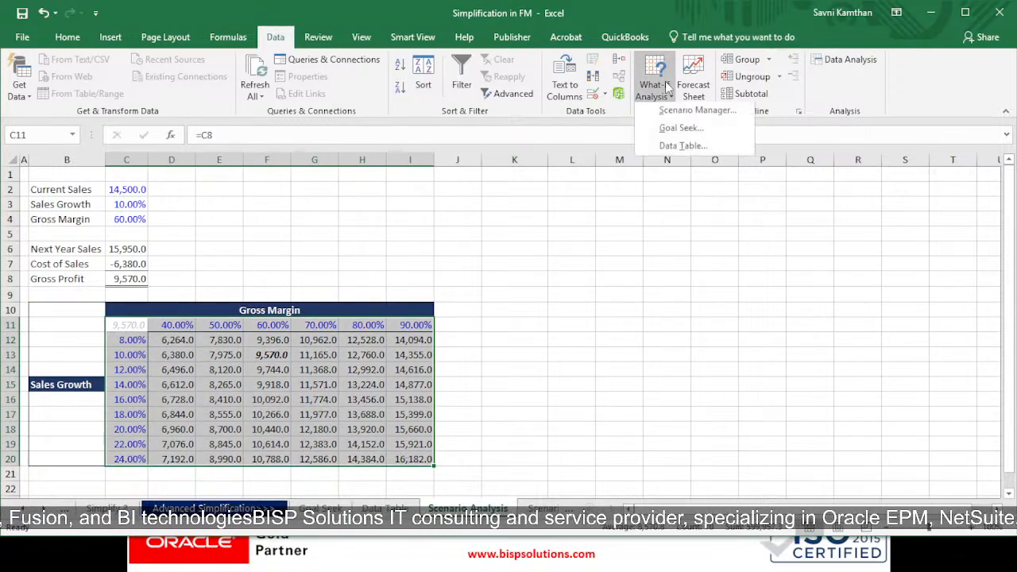
pyautogui.click(681, 149)
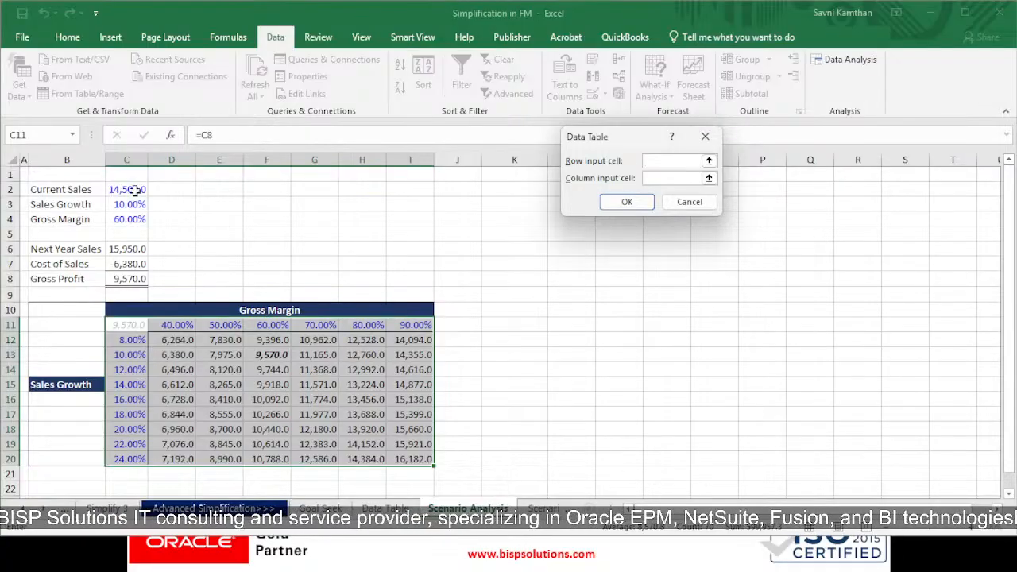
pyautogui.click(127, 220)
pyautogui.click(674, 180)
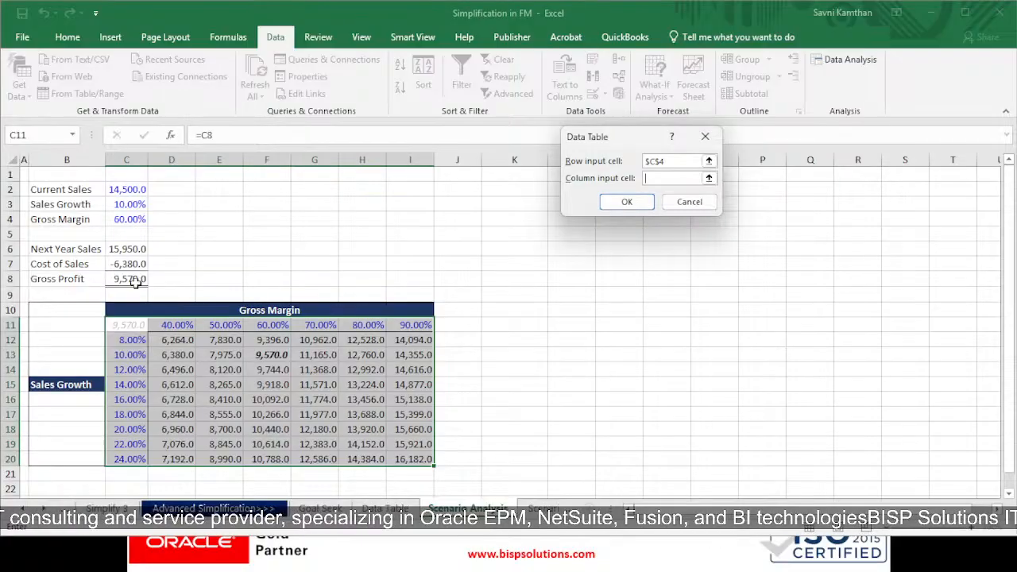
pyautogui.click(129, 204)
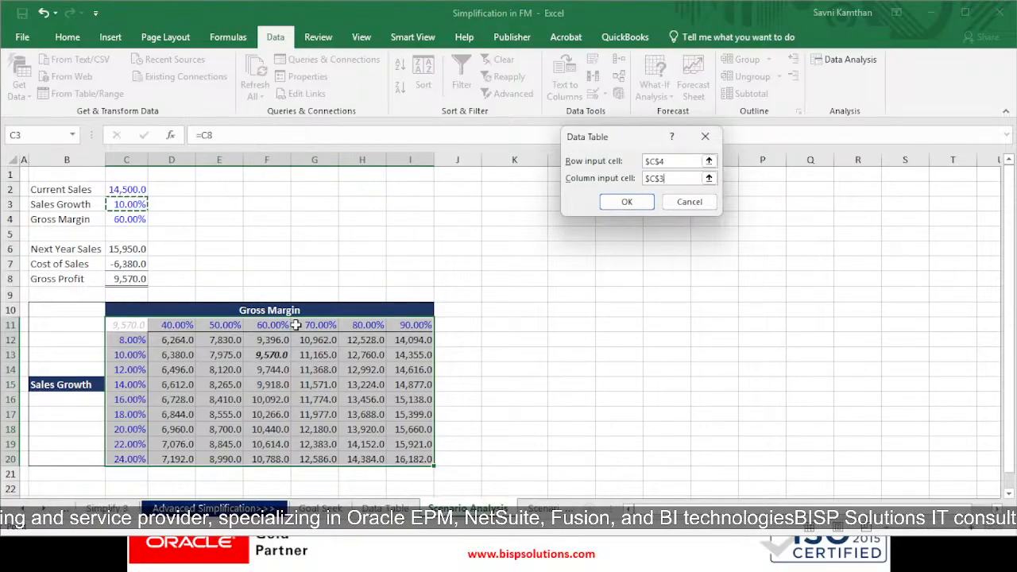
pyautogui.click(627, 202)
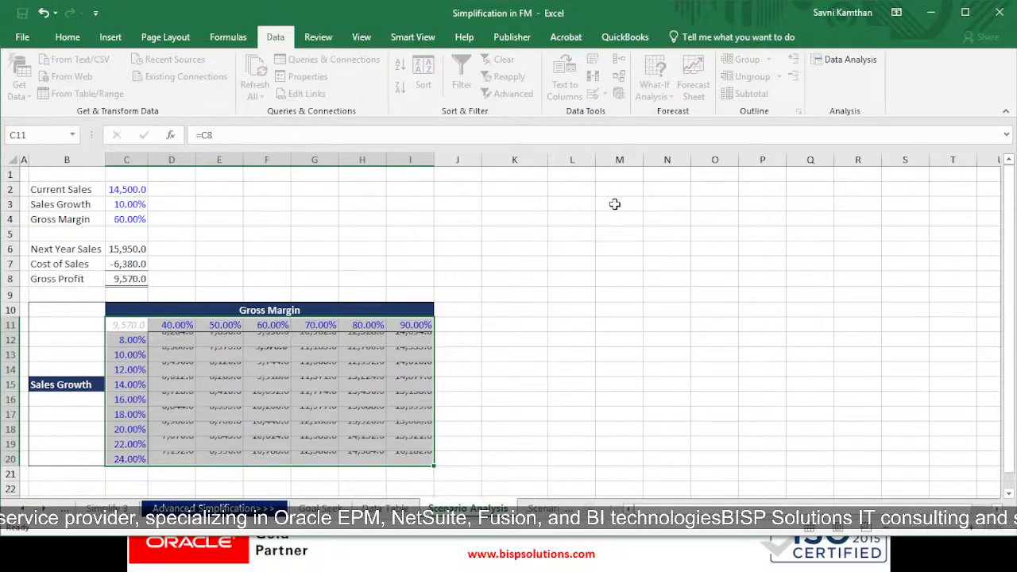
# Step: Switch to the Scenario Manager sheet and examine its sales inputs and Gross Profit calculation cells
pyautogui.moveTo(137, 331); pyautogui.dragTo(432, 458)
pyautogui.click(460, 414)
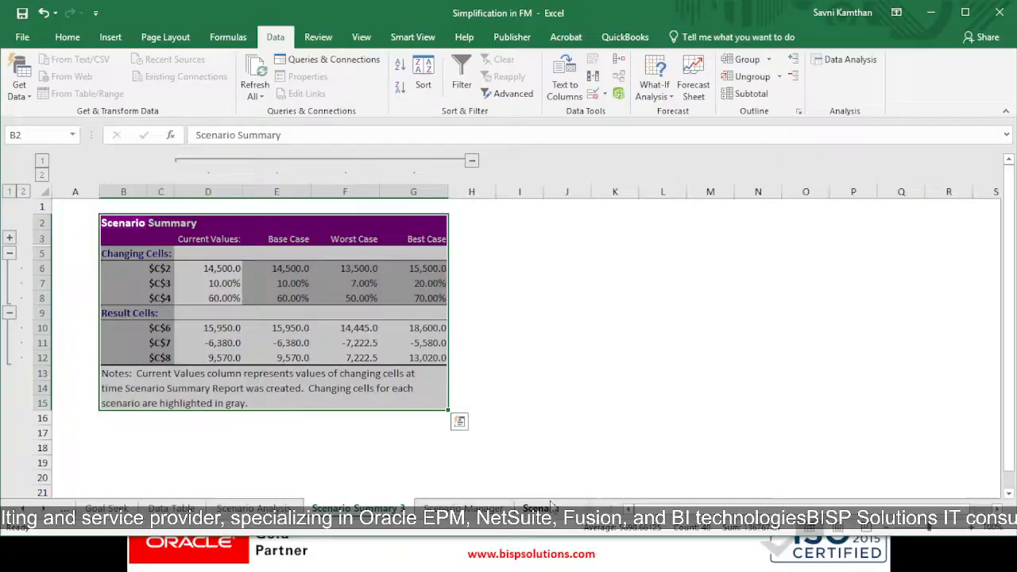
pyautogui.click(463, 508)
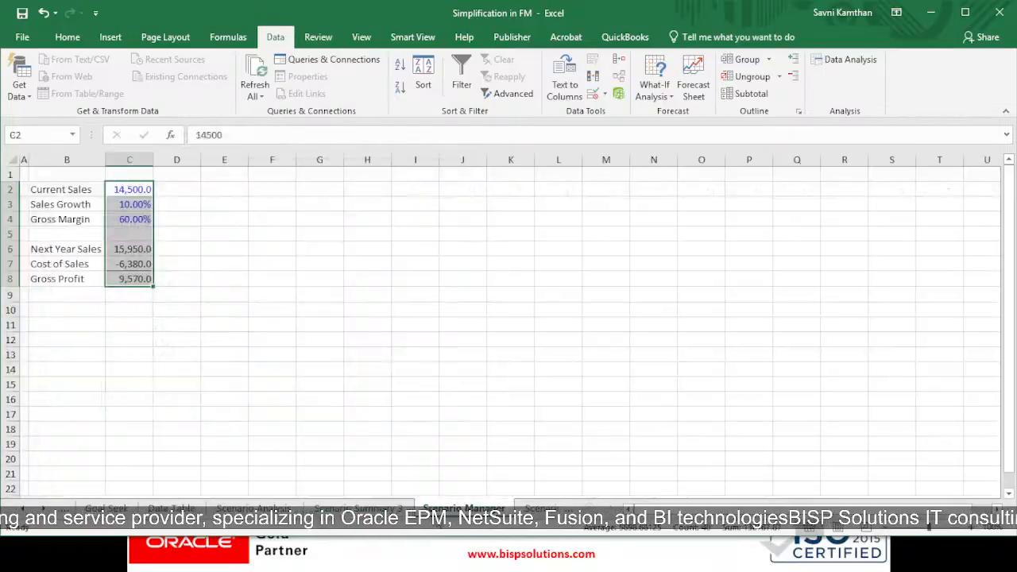
pyautogui.moveTo(80, 191); pyautogui.dragTo(144, 278)
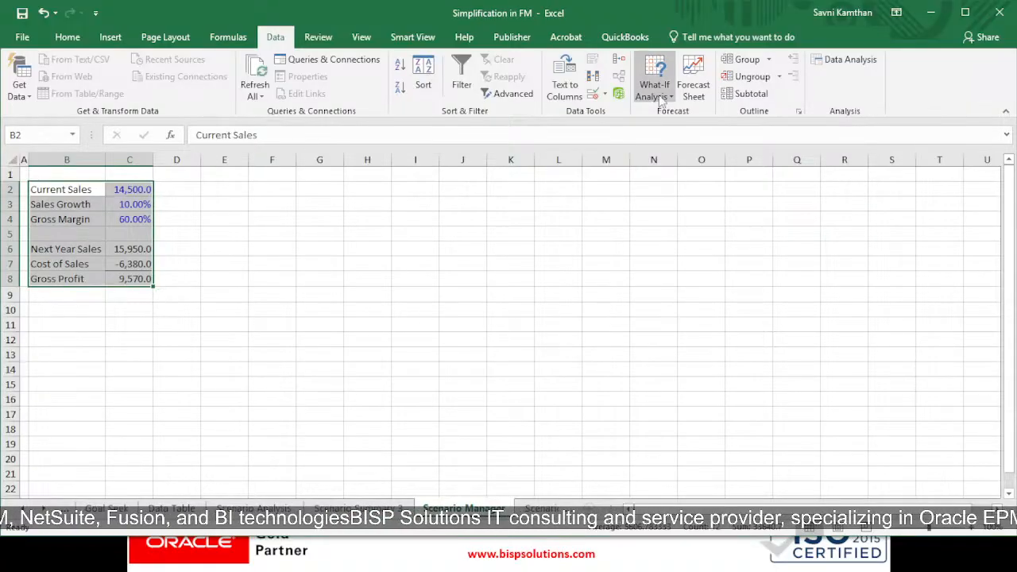
pyautogui.moveTo(79, 191); pyautogui.dragTo(136, 230)
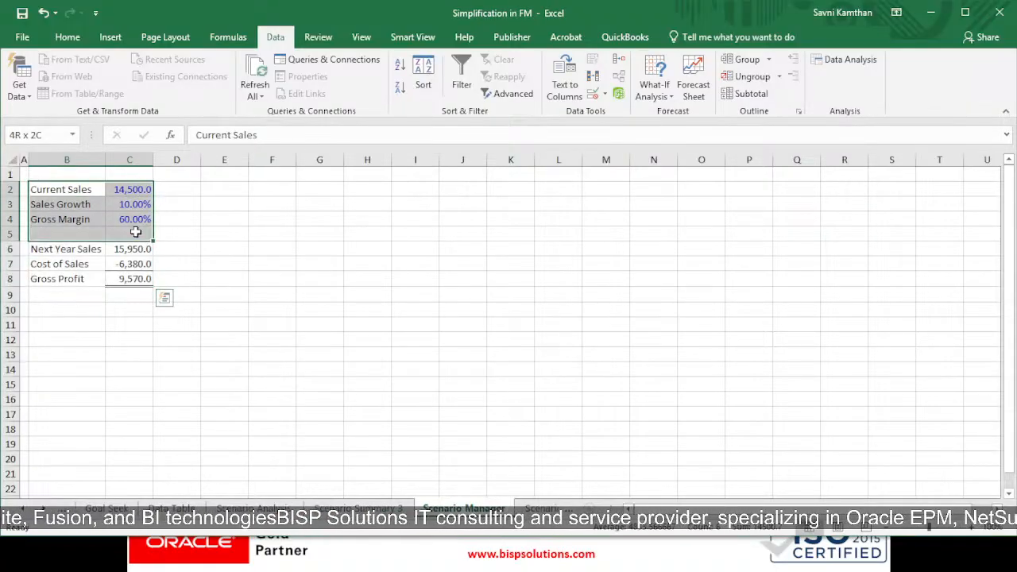
pyautogui.click(269, 293)
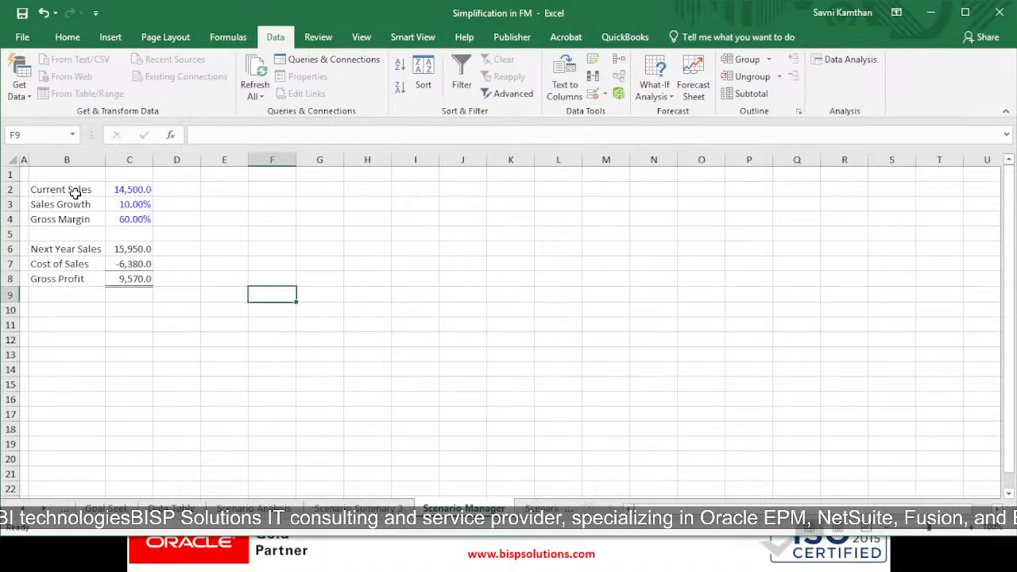
# Step: Open Scenario Manager and review the Best Case scenario's changing cells C2:C4 and its values
pyautogui.click(656, 93)
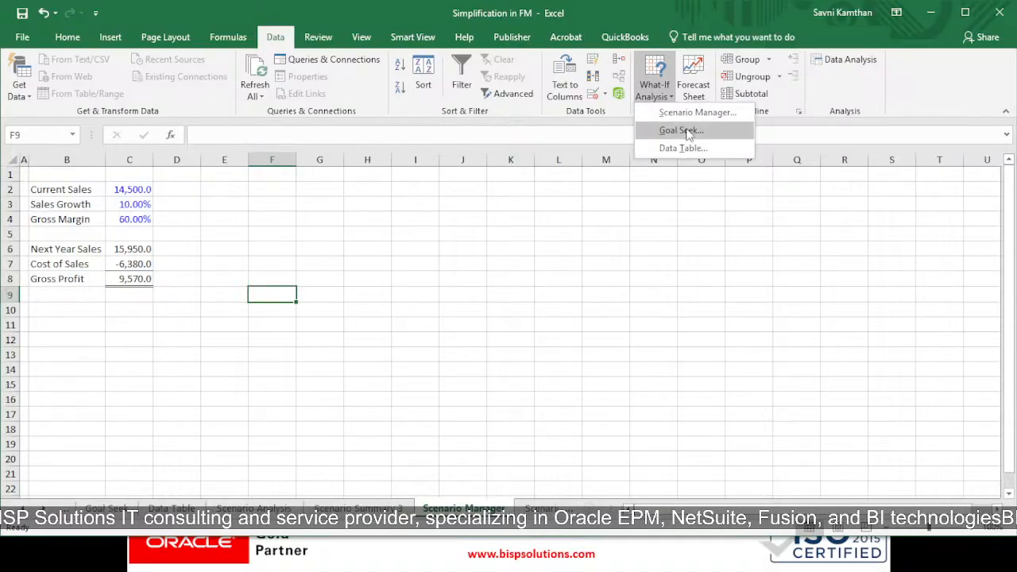
pyautogui.click(692, 113)
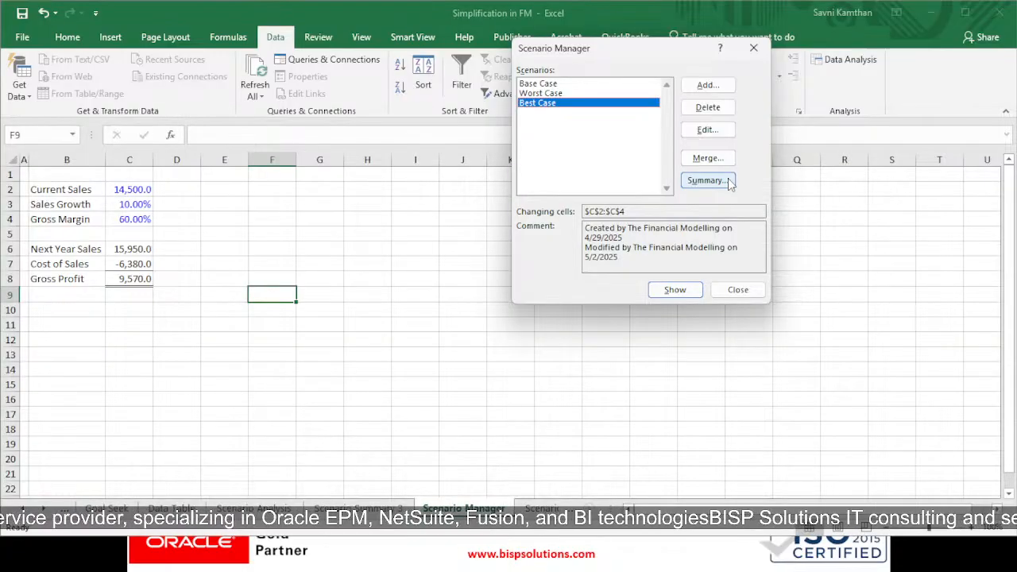
pyautogui.click(720, 134)
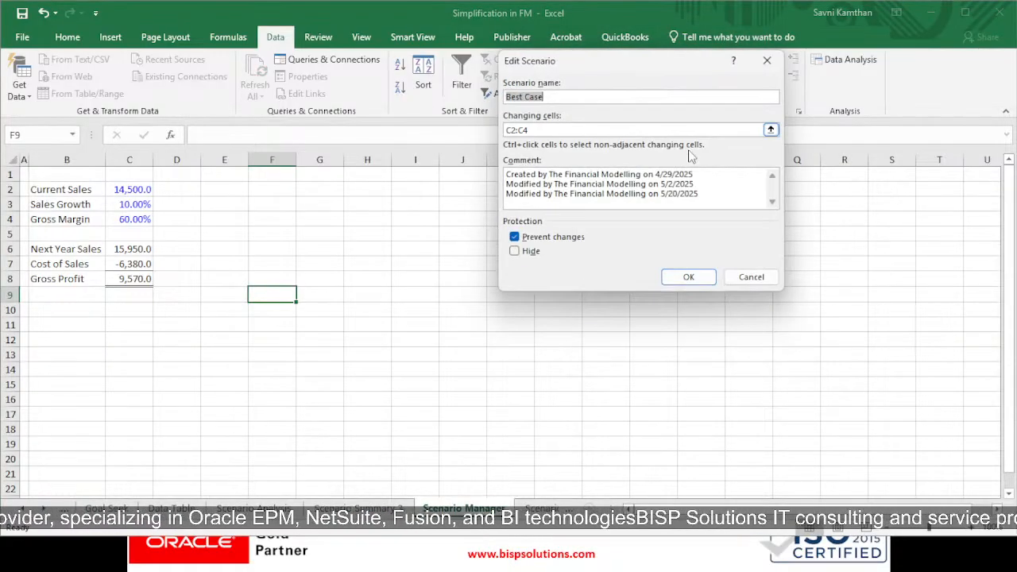
pyautogui.click(525, 132)
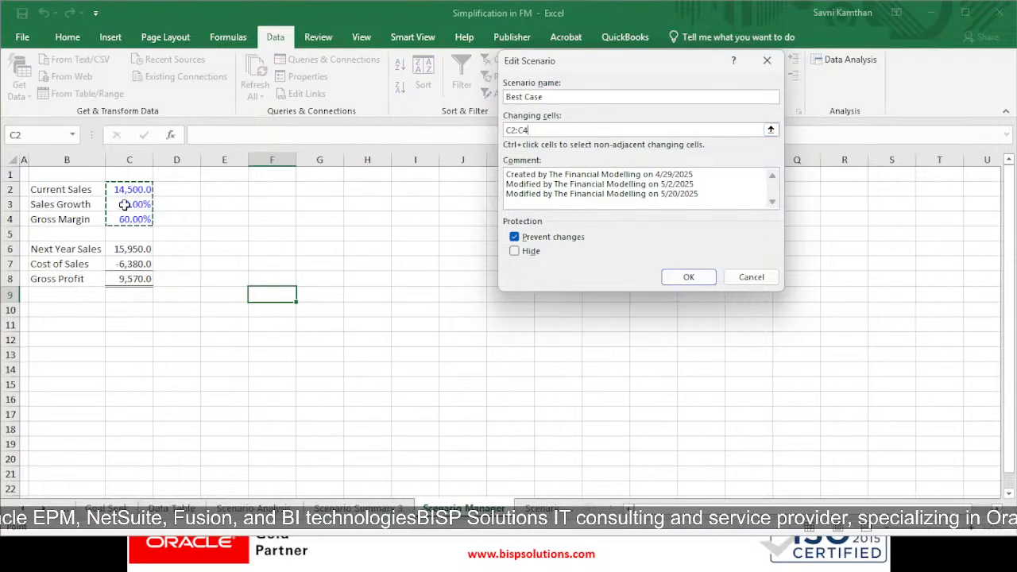
pyautogui.click(689, 277)
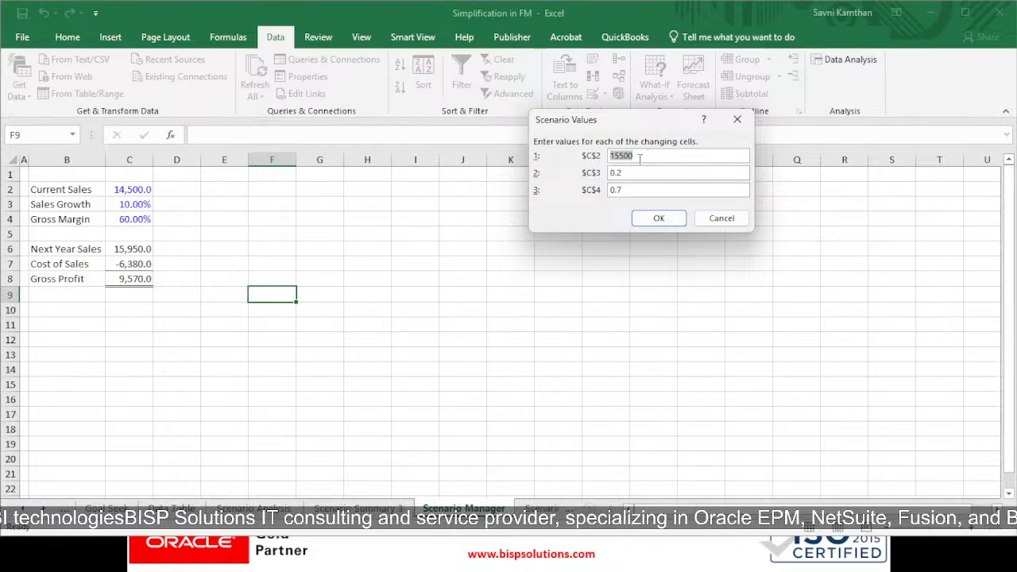
pyautogui.click(645, 157)
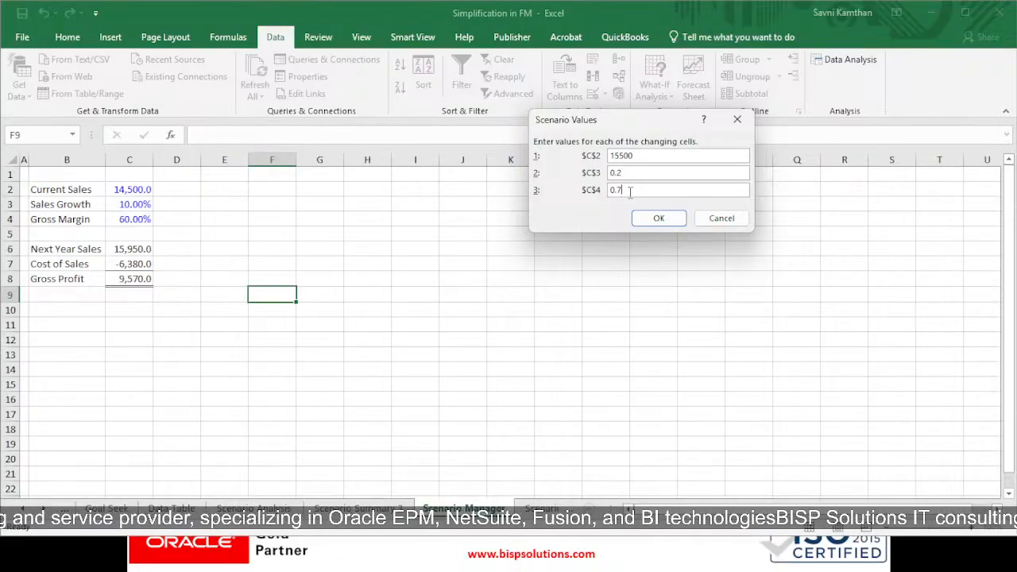
pyautogui.click(656, 219)
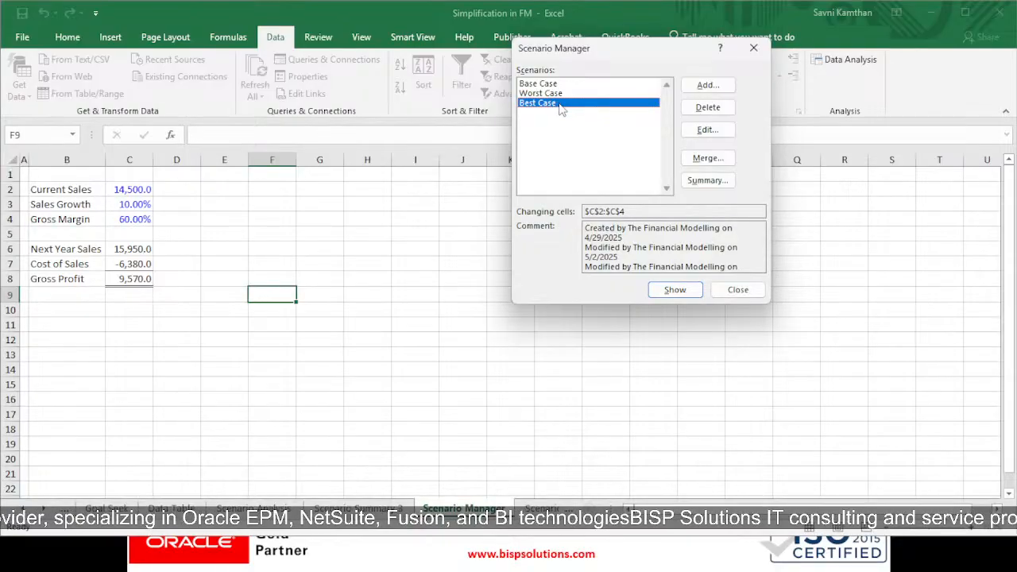
# Step: Review the Worst Case scenario's changing cells and its values for C2, C3 and C4
pyautogui.click(550, 93)
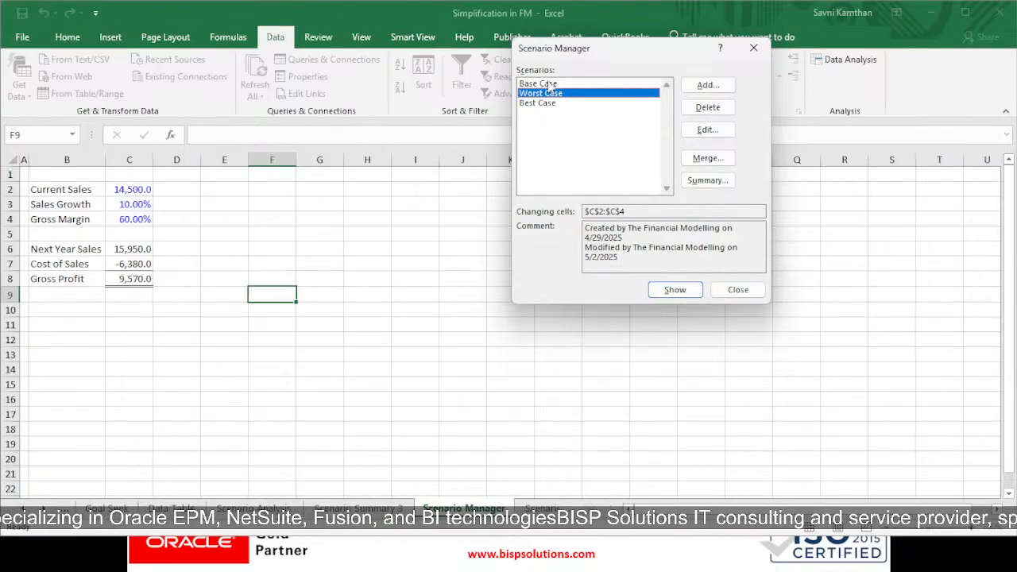
pyautogui.click(548, 103)
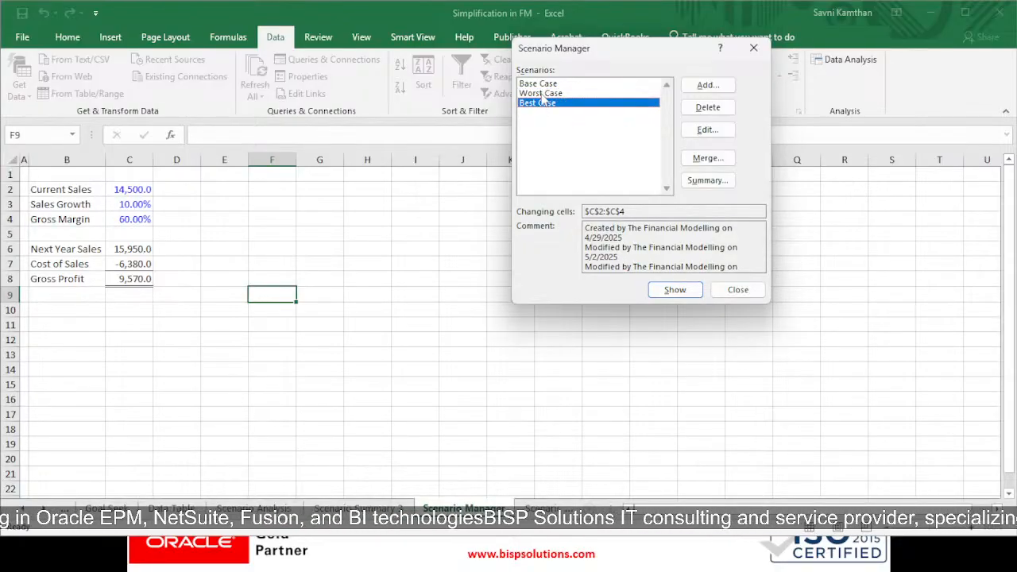
pyautogui.click(545, 93)
pyautogui.click(706, 129)
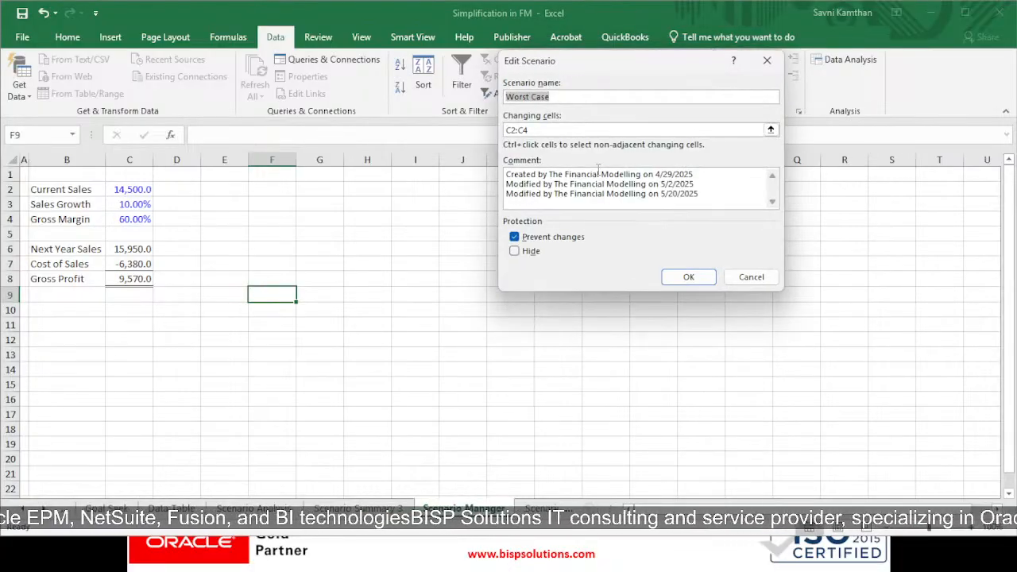
pyautogui.click(687, 277)
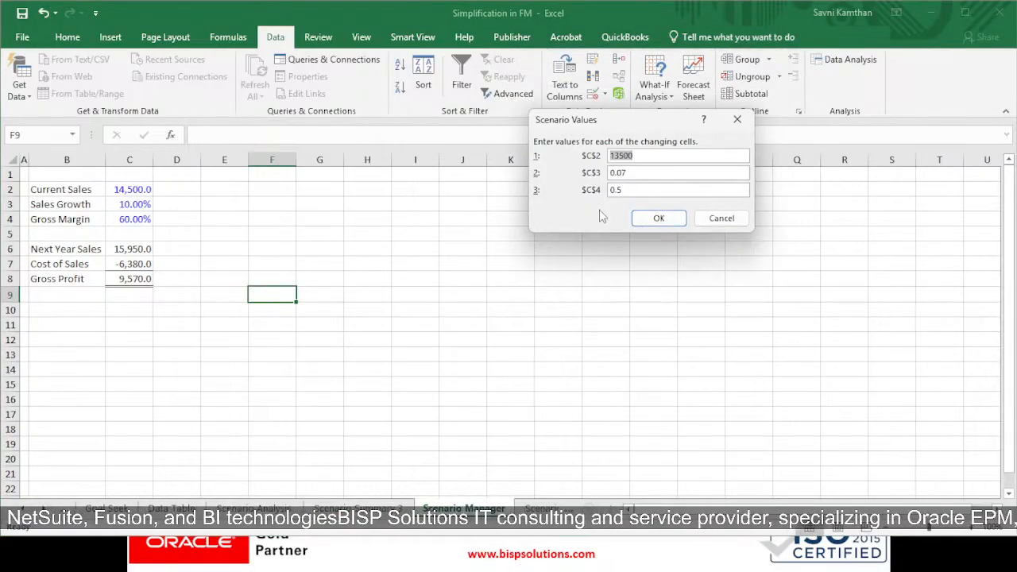
pyautogui.click(647, 156)
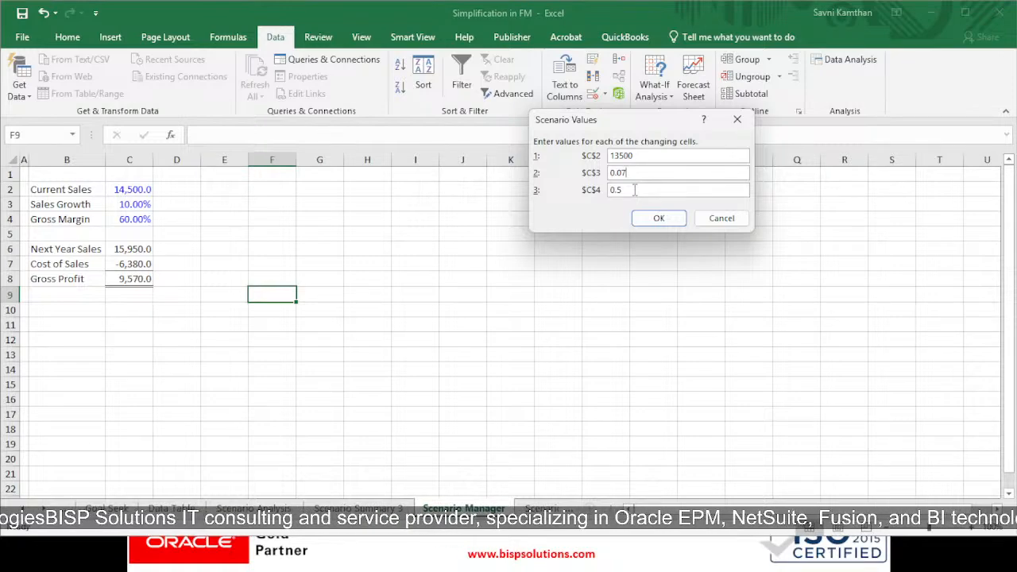
pyautogui.click(656, 223)
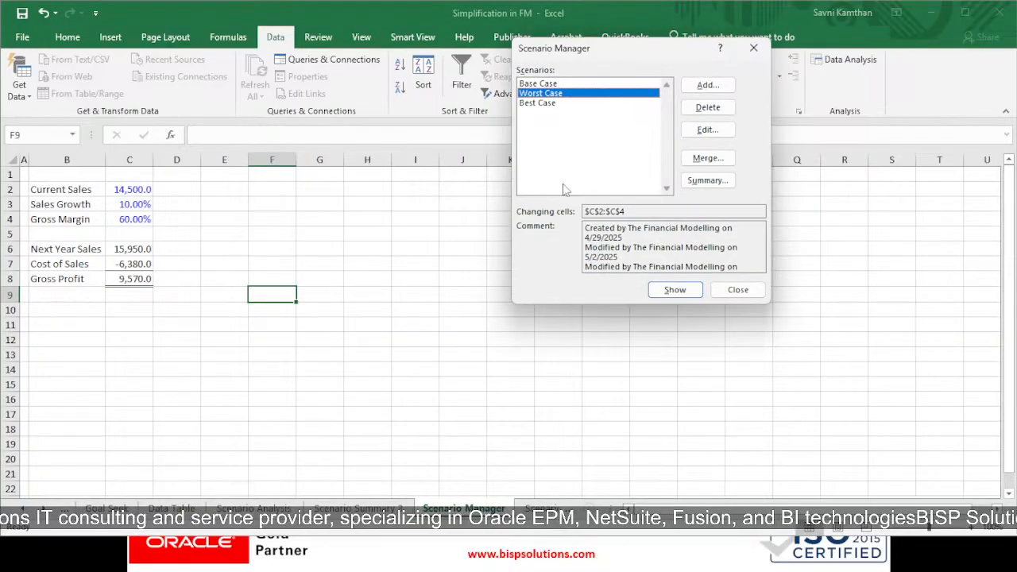
# Step: Review the Base Case scenario's changing cells and its values for C2, C3 and C4
pyautogui.click(547, 85)
pyautogui.click(707, 129)
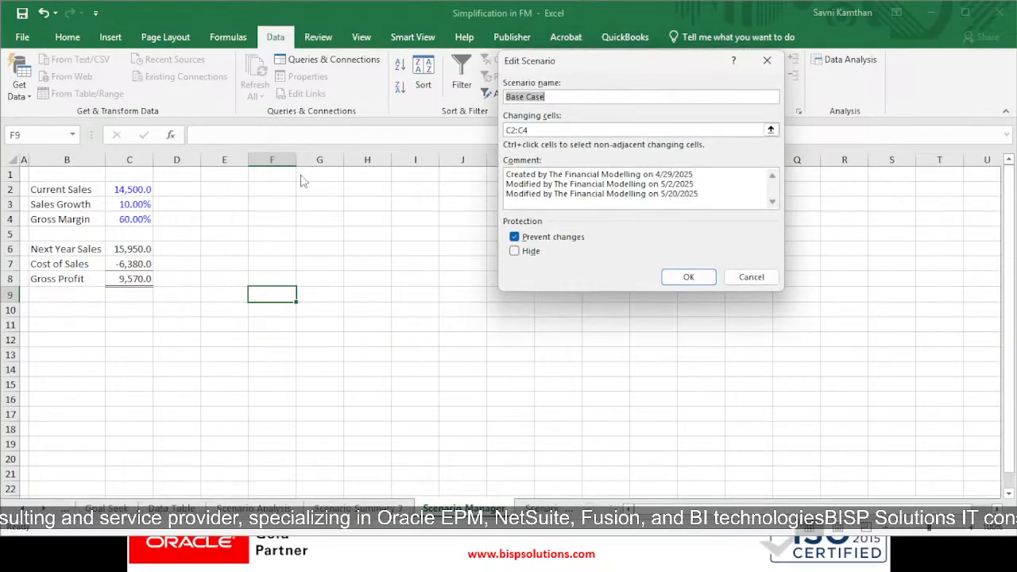
pyautogui.click(681, 278)
pyautogui.click(632, 173)
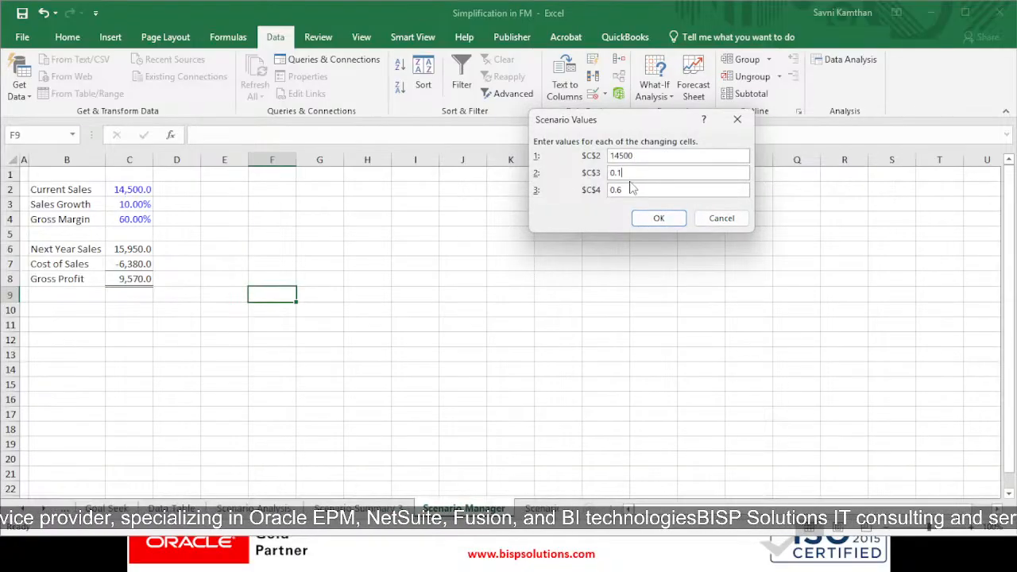
pyautogui.click(666, 220)
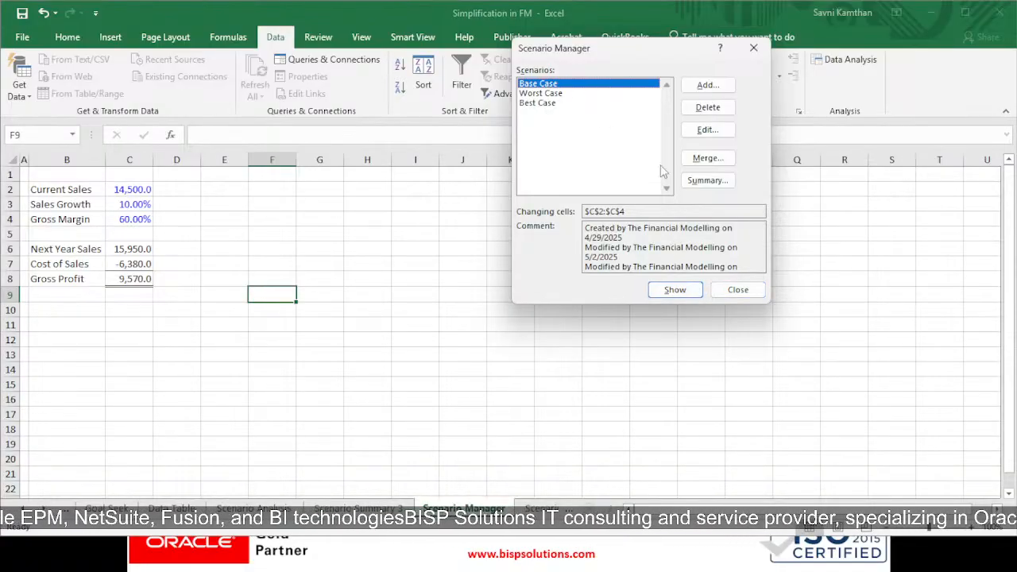
pyautogui.click(708, 180)
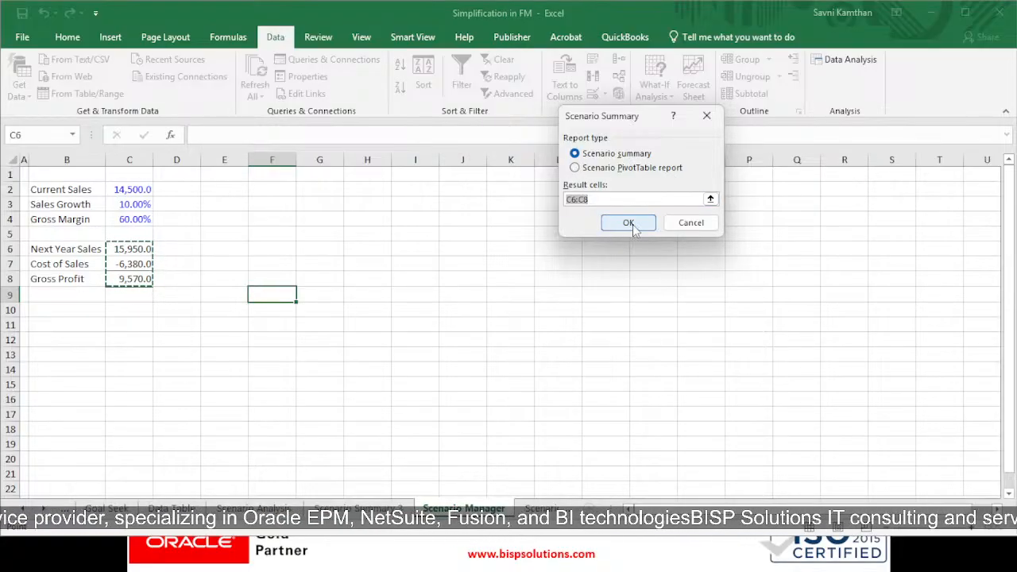
pyautogui.click(689, 223)
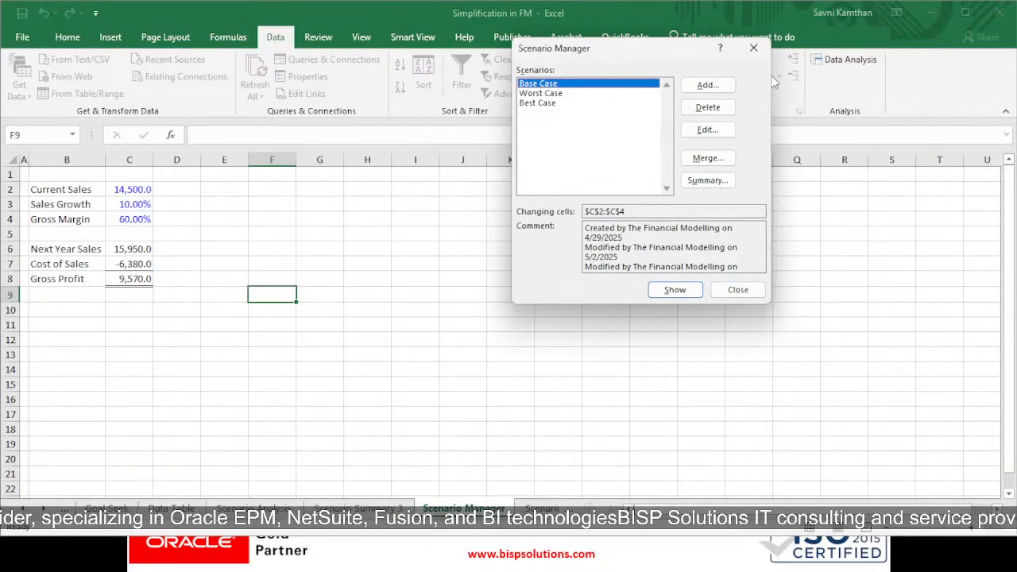
pyautogui.click(754, 47)
# Step: Switch to the Scenario Summary 3 sheet and examine the Current Values and Base Case columns
pyautogui.click(374, 507)
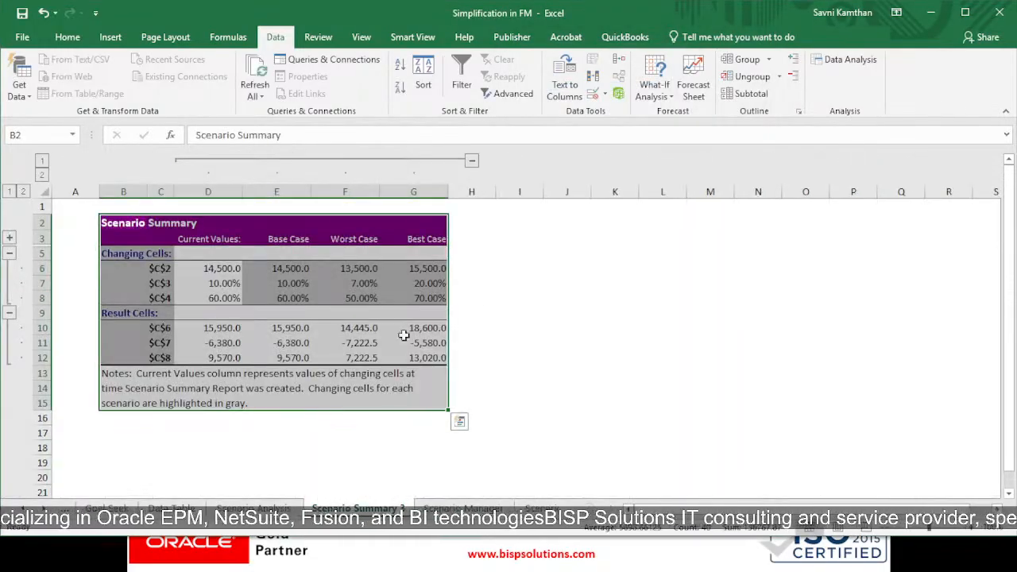
pyautogui.click(520, 298)
pyautogui.moveTo(139, 224); pyautogui.dragTo(423, 384)
pyautogui.click(259, 278)
pyautogui.click(202, 242)
pyautogui.click(215, 269)
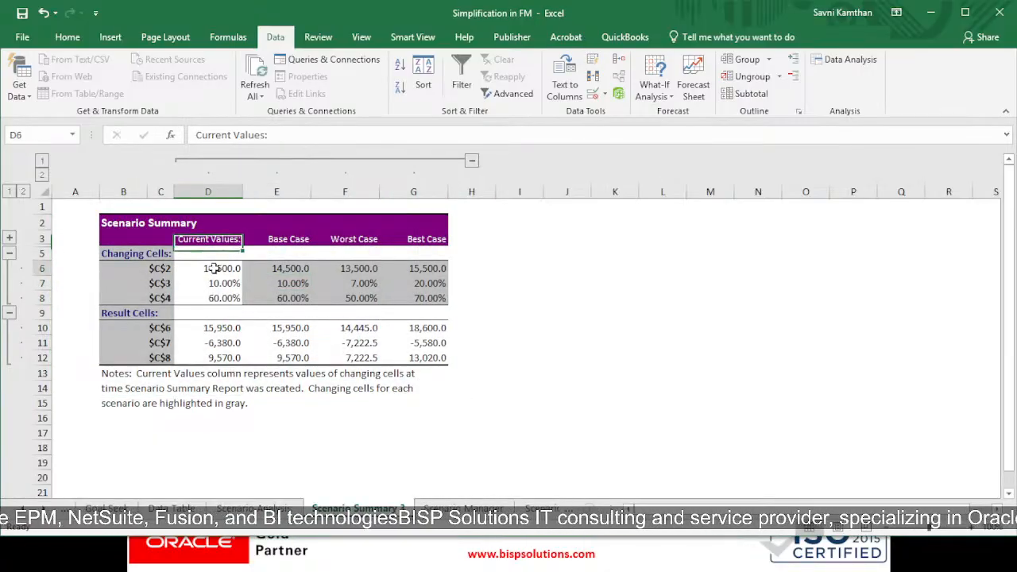
pyautogui.click(289, 239)
pyautogui.click(294, 254)
pyautogui.click(298, 268)
# Step: Compare the Worst Case and Best Case changing cell values and result cells across the scenario summary
pyautogui.click(333, 225)
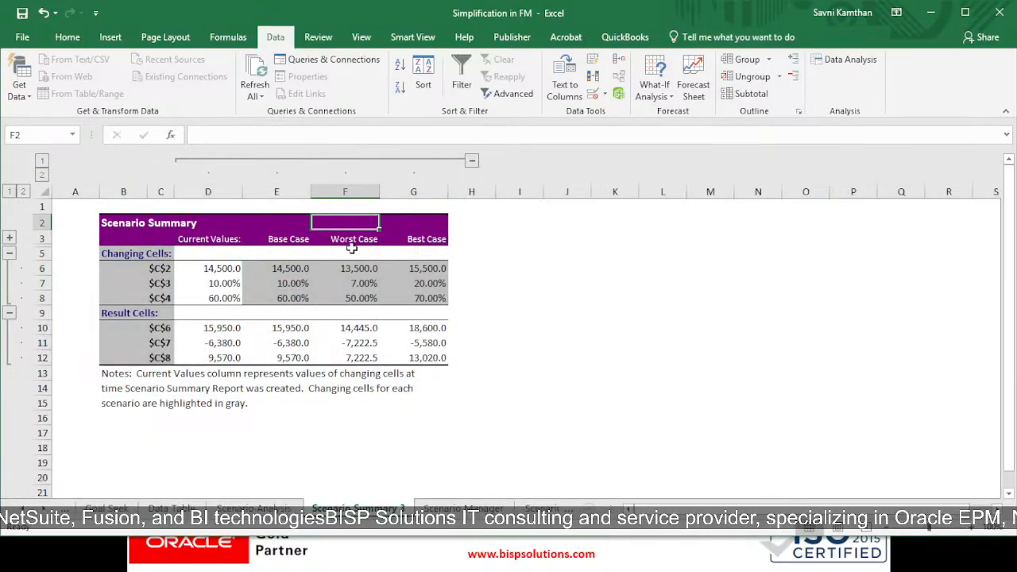
pyautogui.click(352, 248)
pyautogui.click(367, 268)
pyautogui.click(416, 238)
pyautogui.click(421, 268)
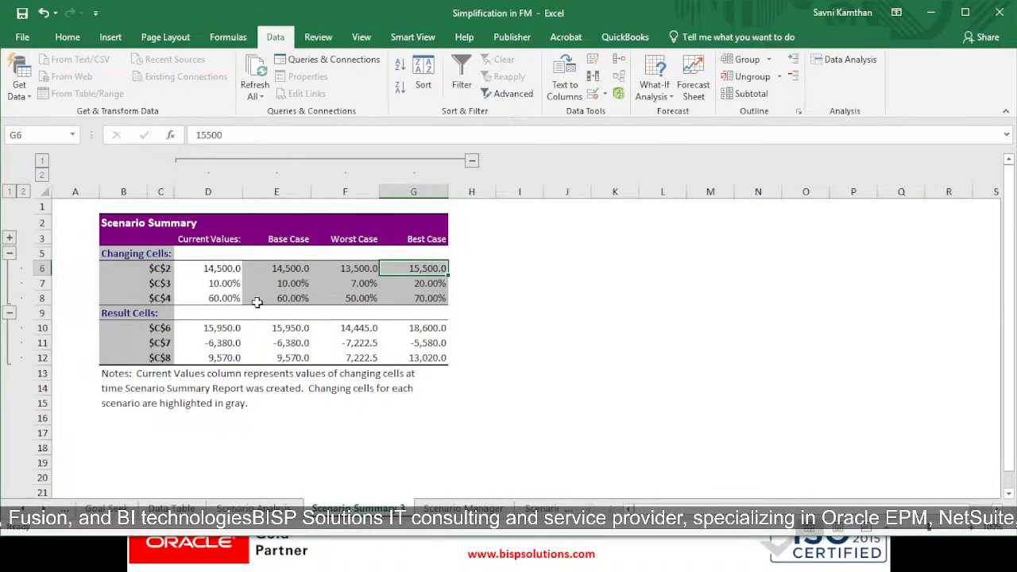
pyautogui.moveTo(232, 286); pyautogui.dragTo(425, 287)
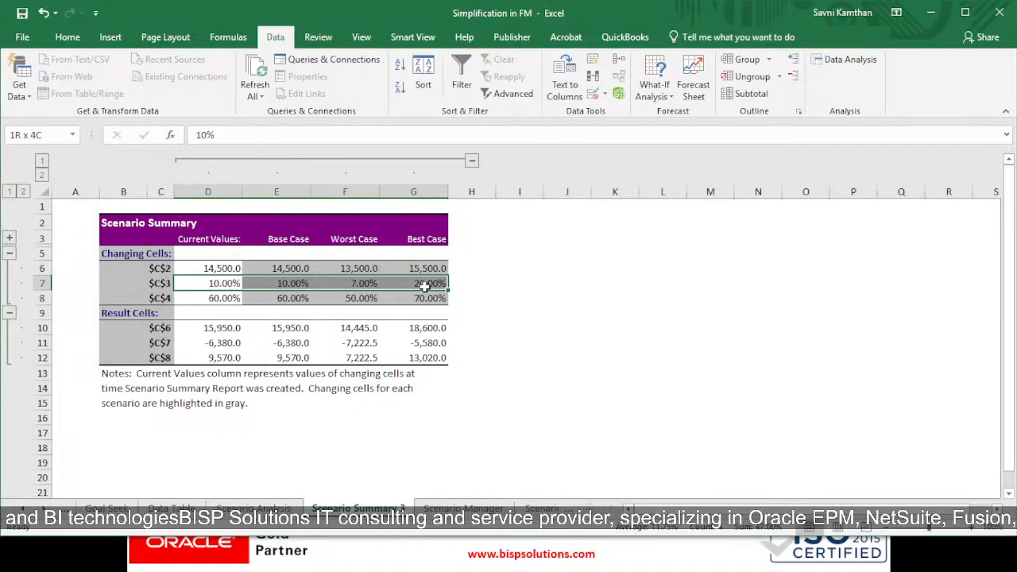
pyautogui.moveTo(239, 301); pyautogui.dragTo(472, 297)
pyautogui.click(265, 328)
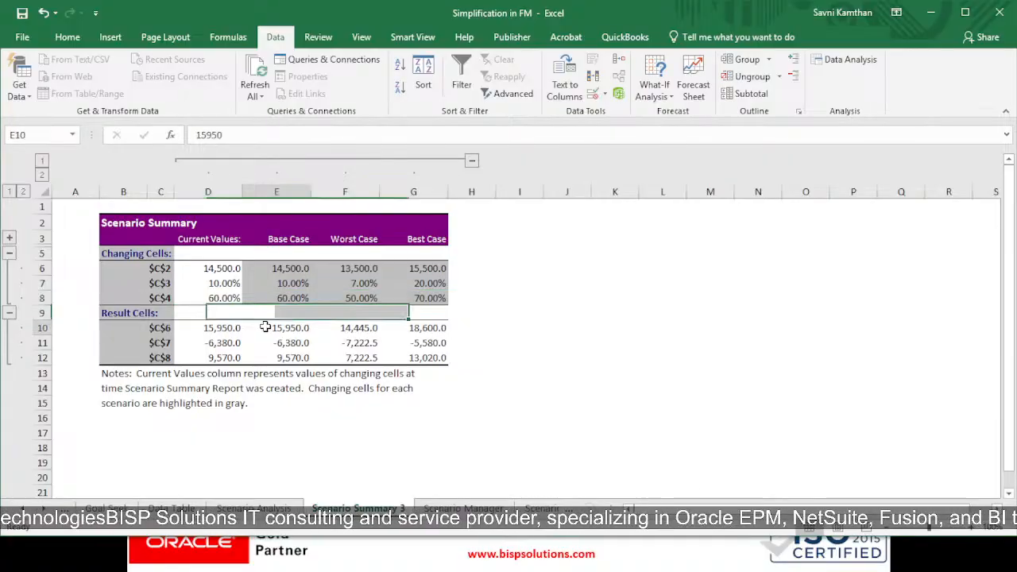
# Step: Examine the Current Values, Base, Worst and Best Case columns cell by cell in the scenario summary
pyautogui.moveTo(207, 329); pyautogui.dragTo(246, 329)
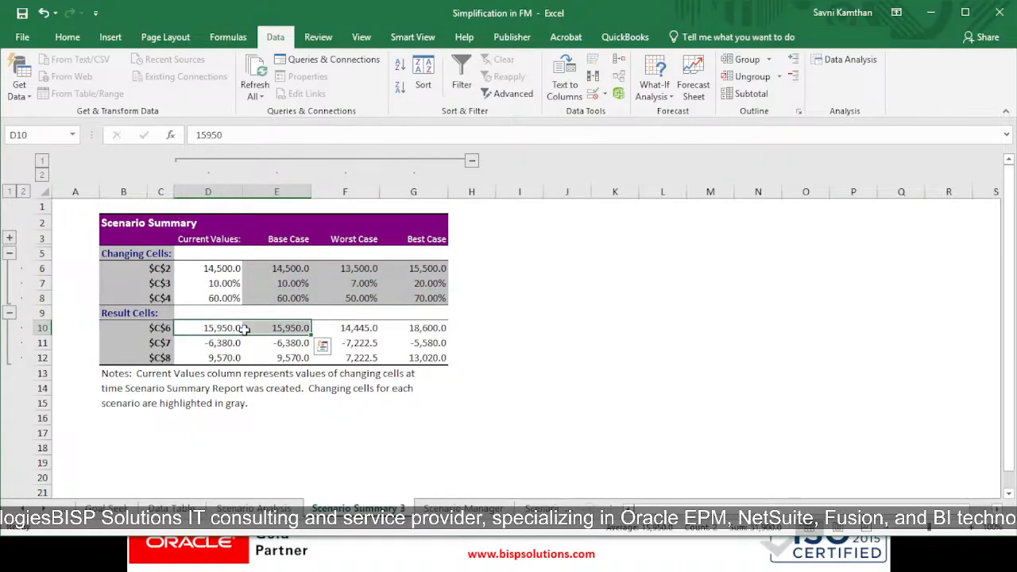
pyautogui.click(208, 238)
pyautogui.click(225, 267)
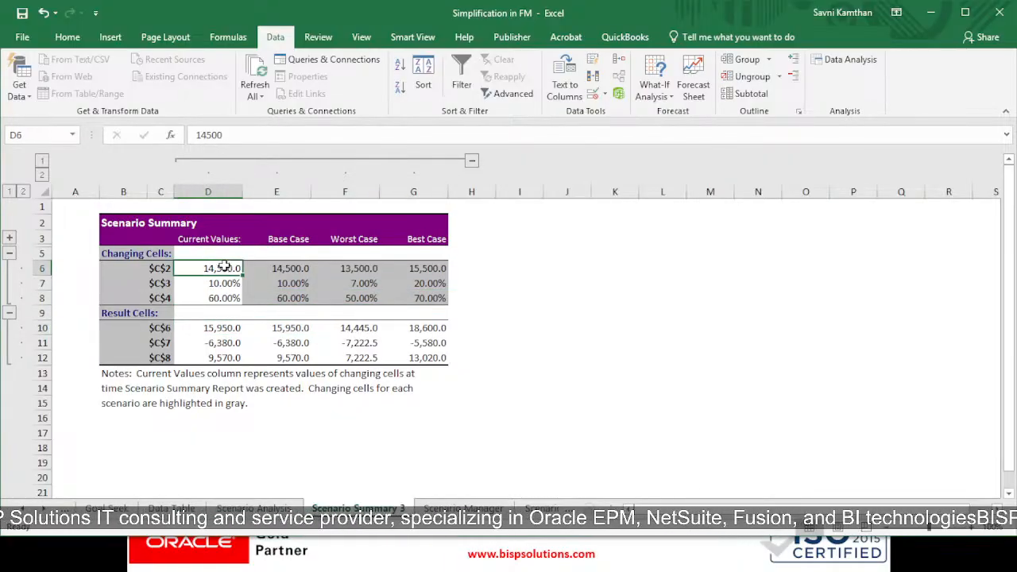
pyautogui.click(238, 325)
pyautogui.click(270, 240)
pyautogui.click(291, 329)
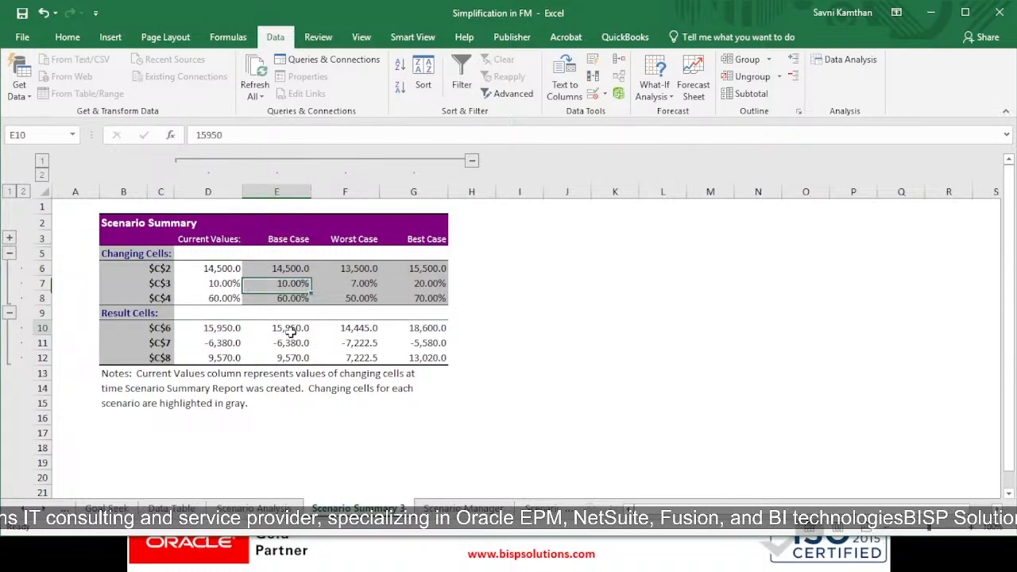
pyautogui.click(344, 254)
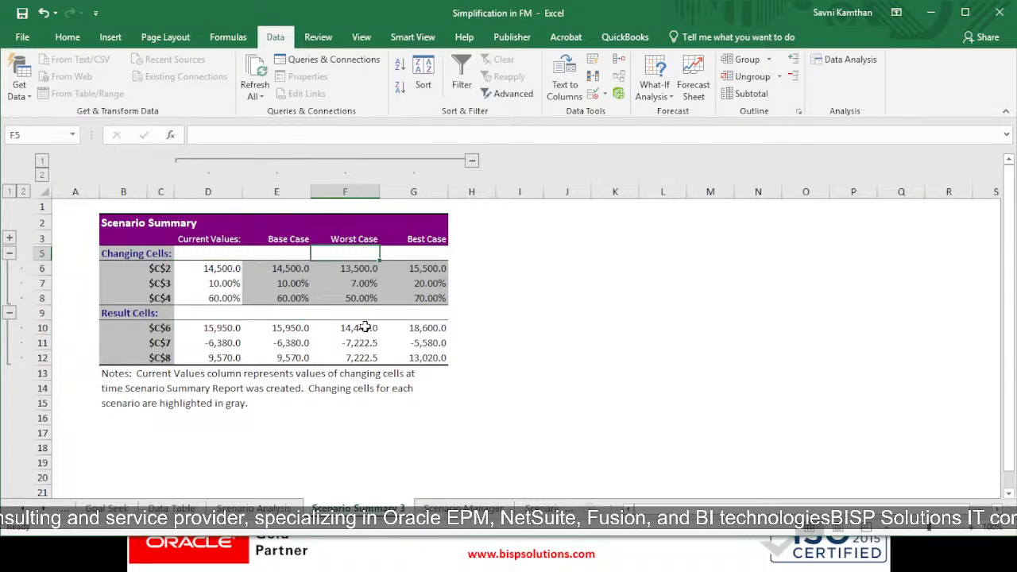
pyautogui.click(364, 327)
pyautogui.click(436, 328)
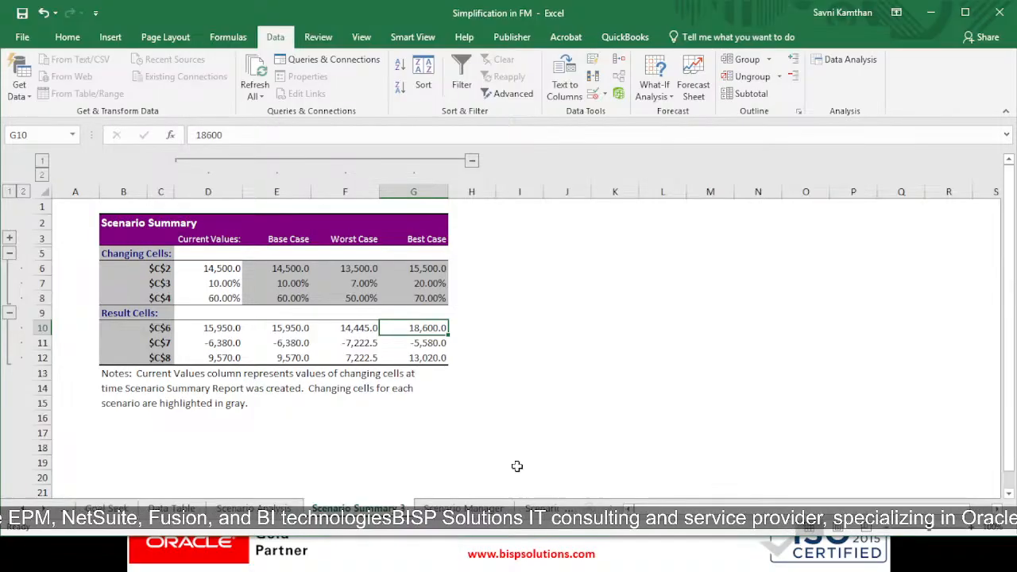
# Step: Switch to the Data Validation sheet and review the sales model inputs and results
pyautogui.click(567, 507)
pyautogui.click(529, 507)
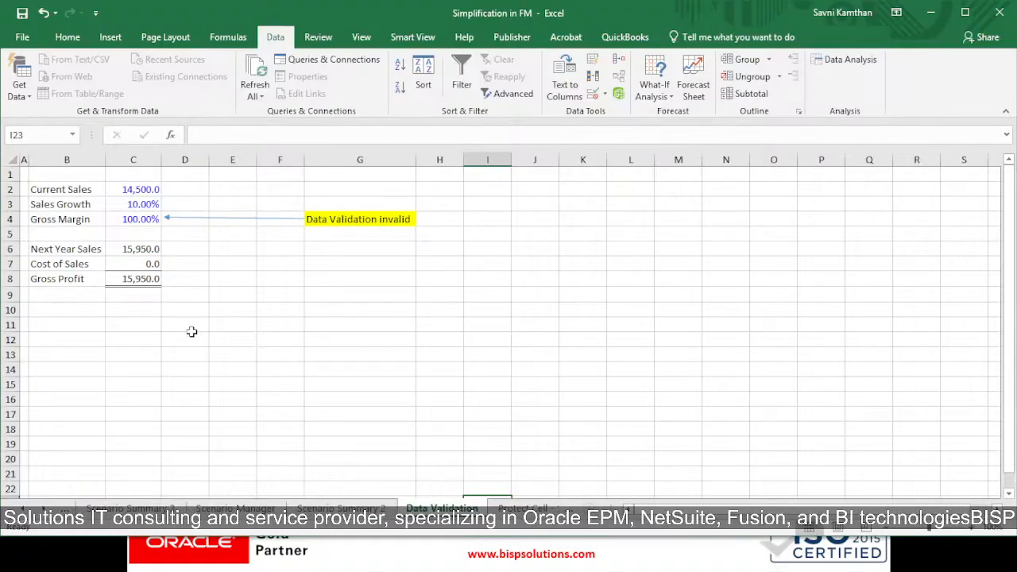
pyautogui.moveTo(55, 175)
pyautogui.mouseDown()
pyautogui.moveTo(79, 187)
pyautogui.moveTo(127, 260)
pyautogui.moveTo(209, 273)
pyautogui.moveTo(205, 292)
pyautogui.mouseUp()
pyautogui.click(205, 293)
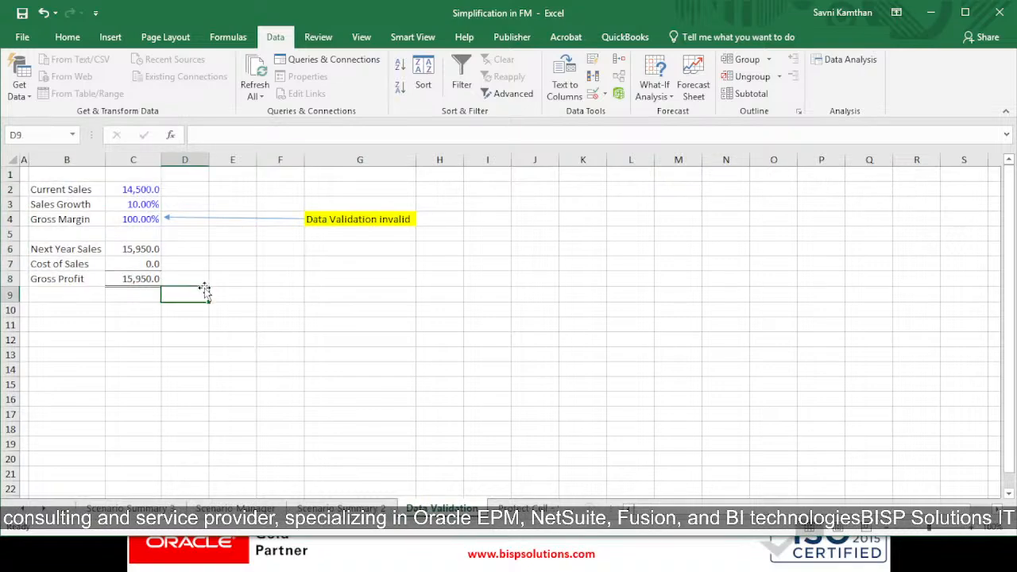
# Step: Set the Sales Growth to 110%
pyautogui.click(145, 204)
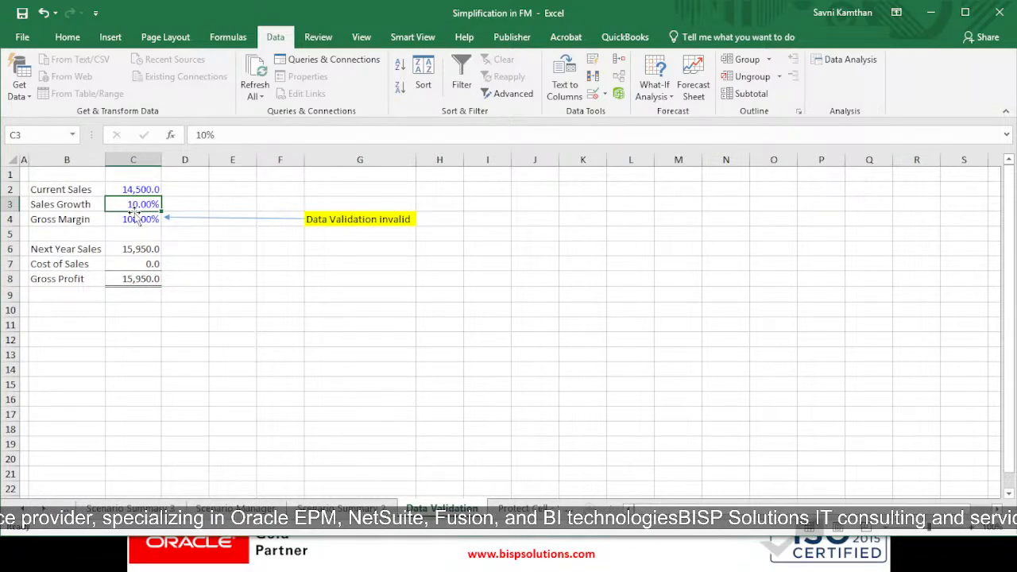
pyautogui.write('100')
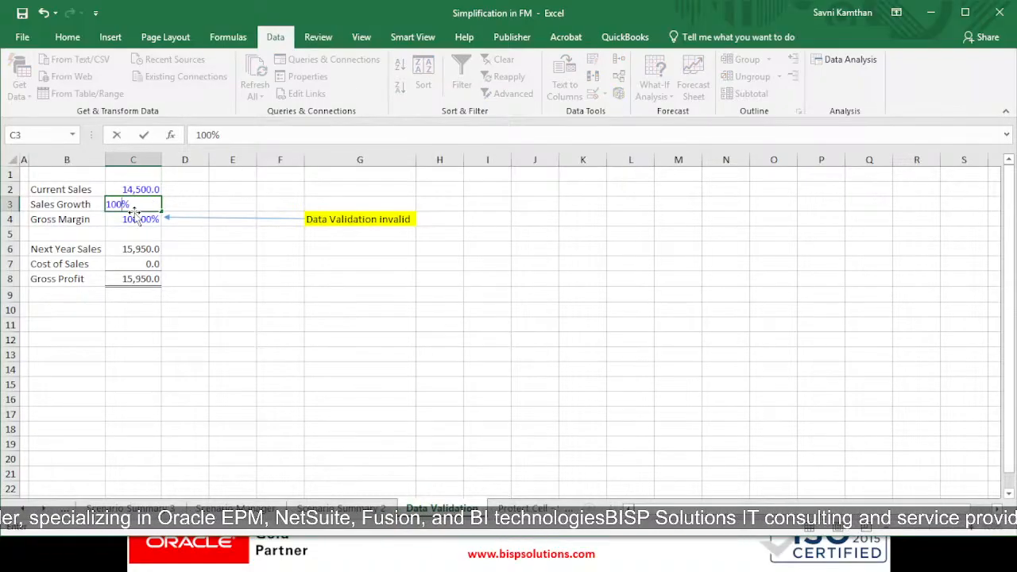
pyautogui.press('BackSpace')
pyautogui.press('BackSpace')
pyautogui.write('19')
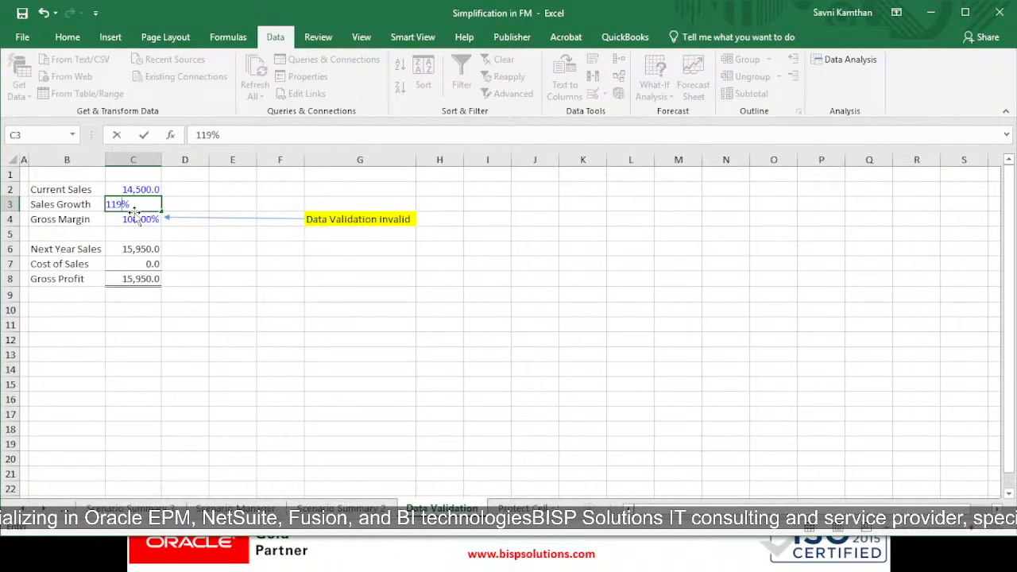
pyautogui.press('Return')
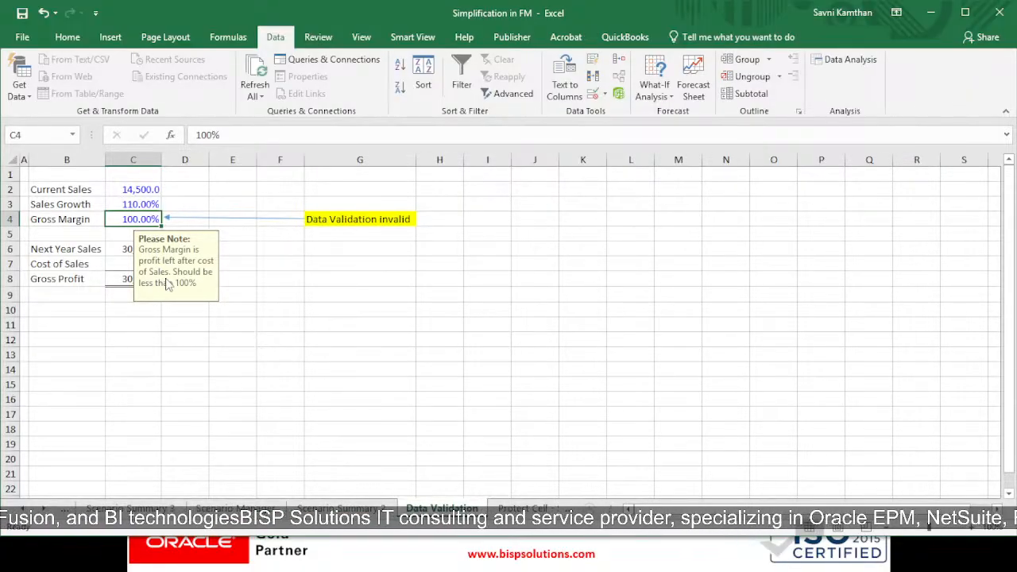
# Step: Set the Sales Growth back to 10%
pyautogui.click(148, 206)
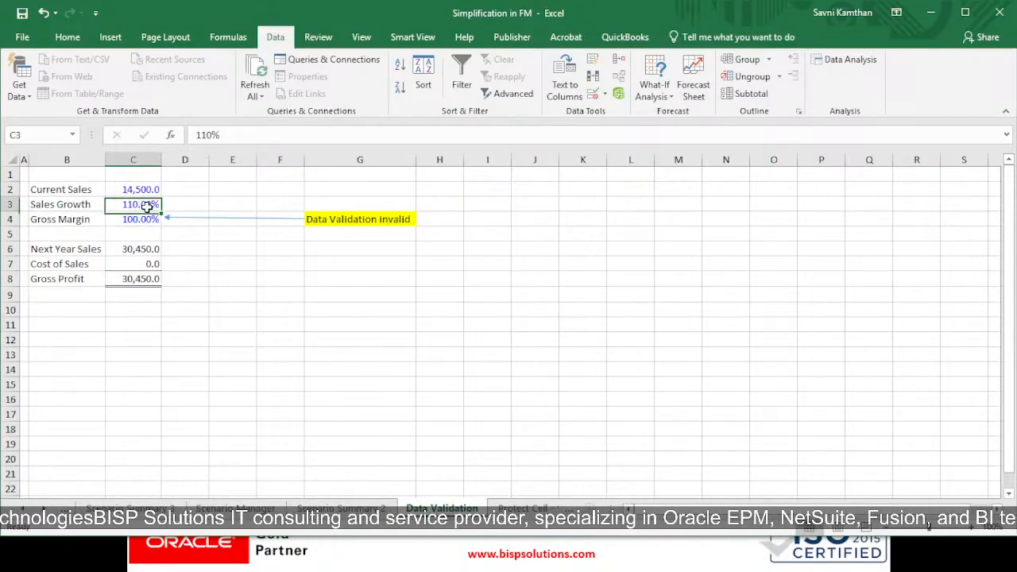
pyautogui.write('10')
pyautogui.press('Return')
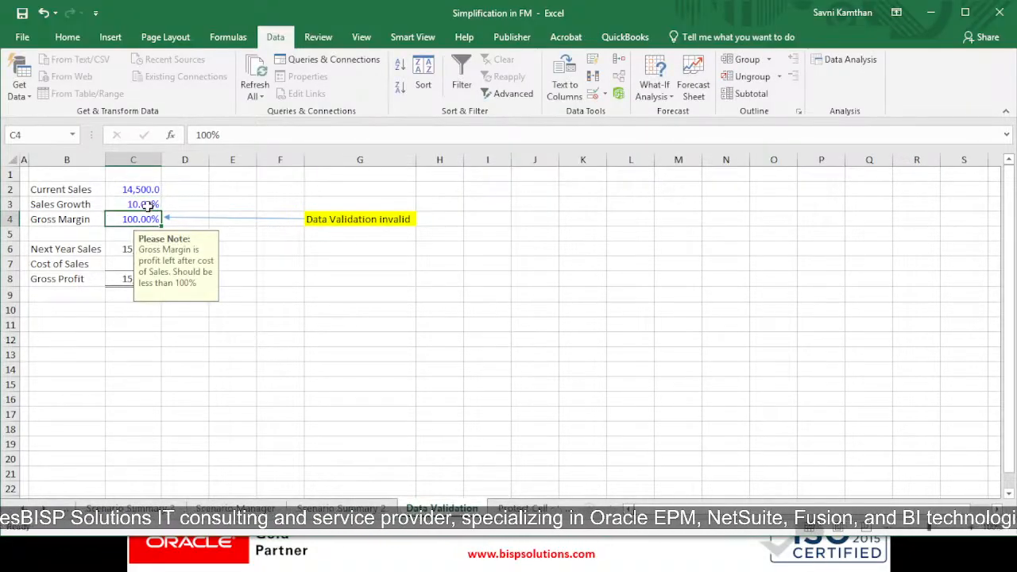
# Step: Enter 110 as the Gross Margin and accept the validation warning to continue
pyautogui.doubleClick(142, 222)
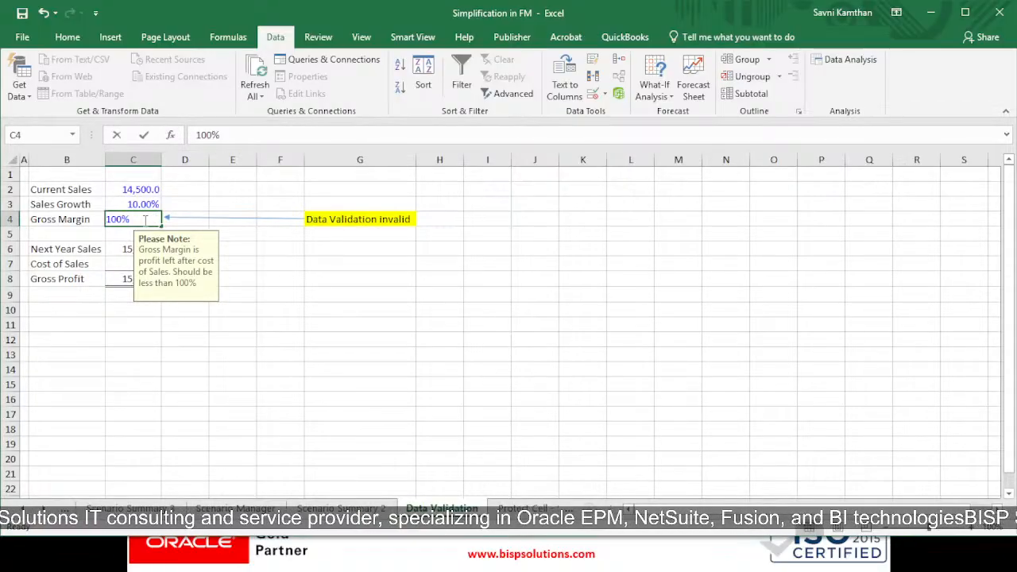
pyautogui.press('BackSpace')
pyautogui.press('BackSpace')
pyautogui.press('BackSpace')
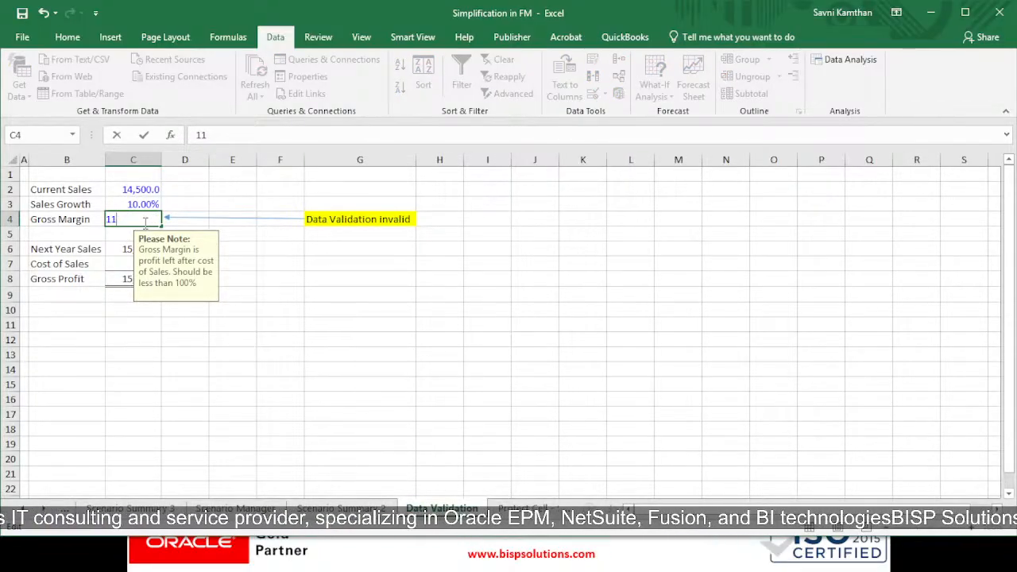
pyautogui.press('Return')
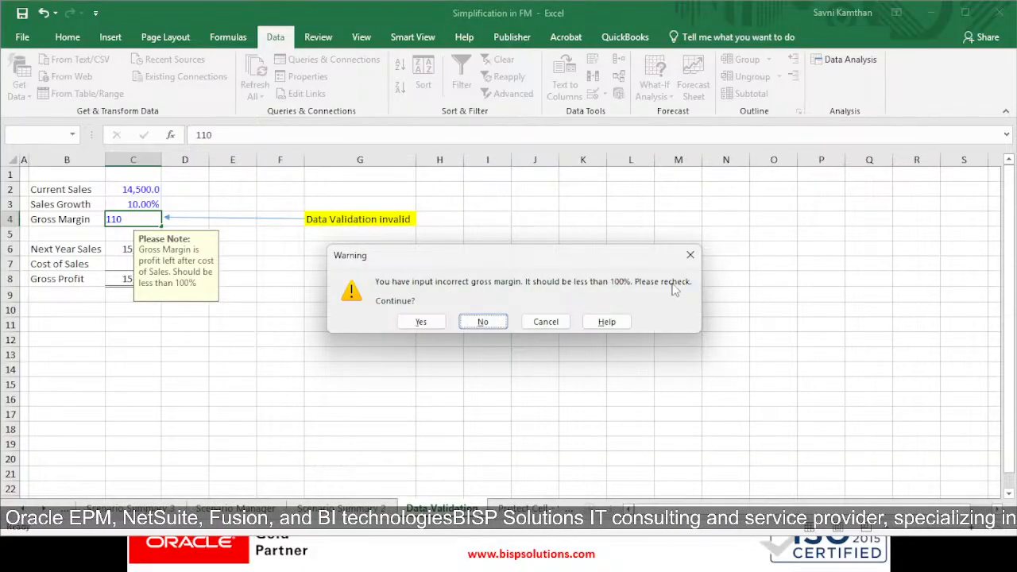
pyautogui.click(417, 323)
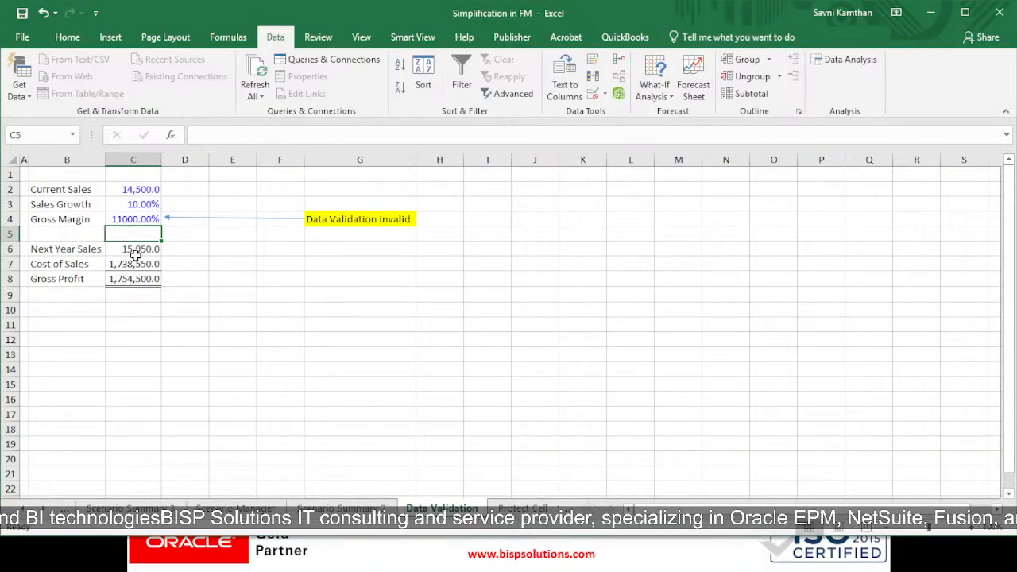
# Step: Circle the invalid data on the sheet using Data Validation
pyautogui.click(605, 95)
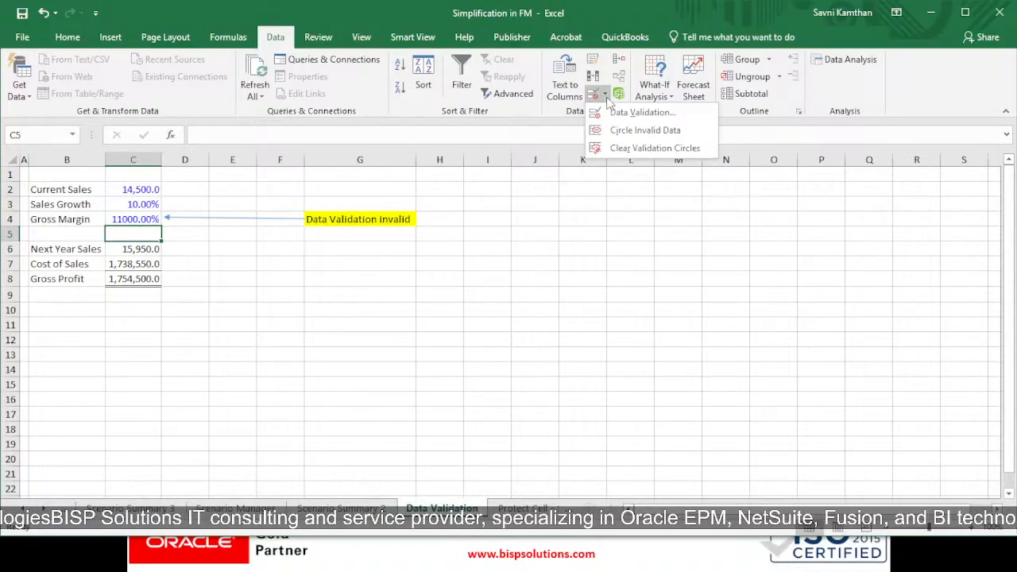
pyautogui.click(641, 131)
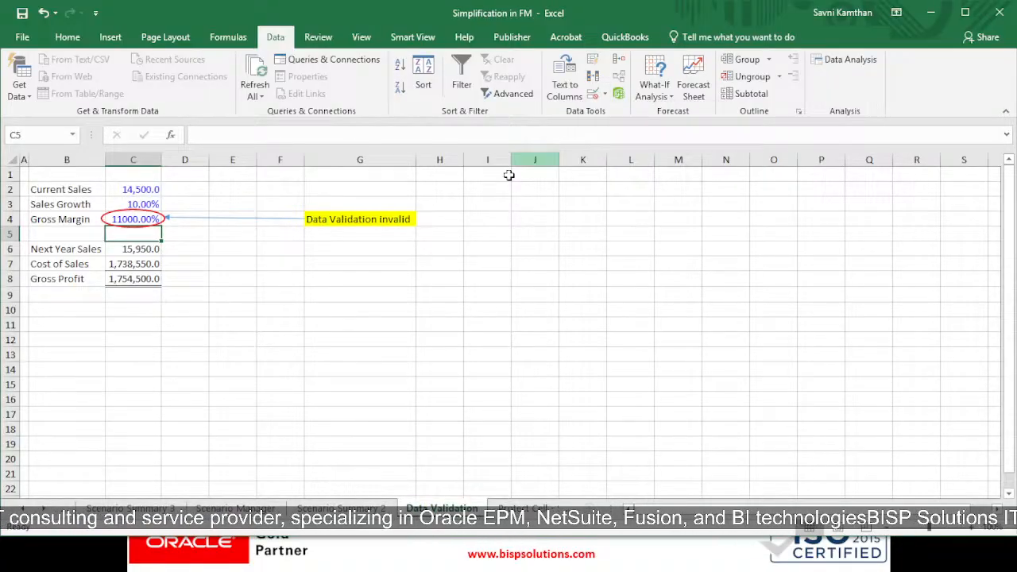
pyautogui.click(605, 94)
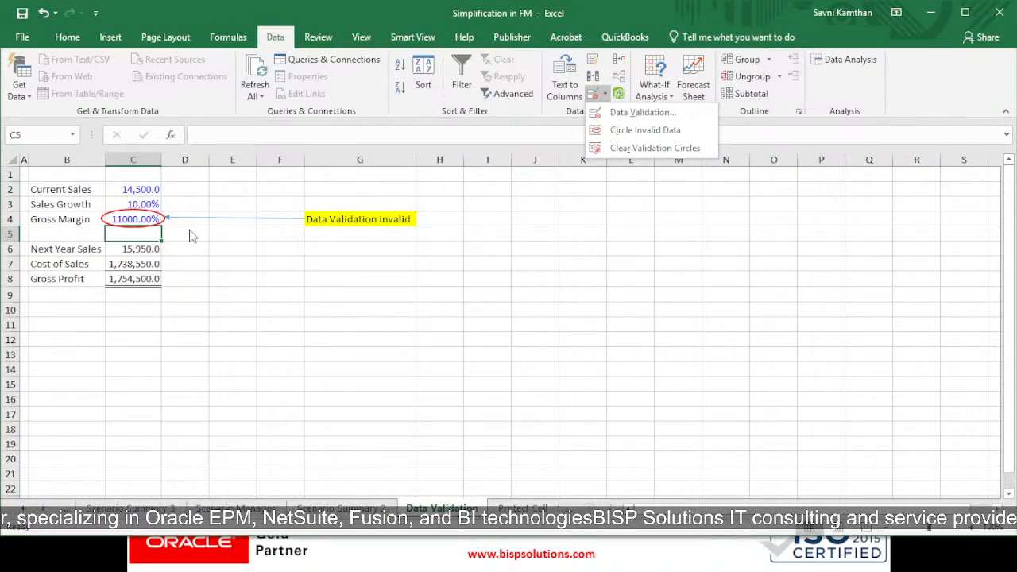
# Step: Set the Gross Margin back to 100%
pyautogui.click(140, 220)
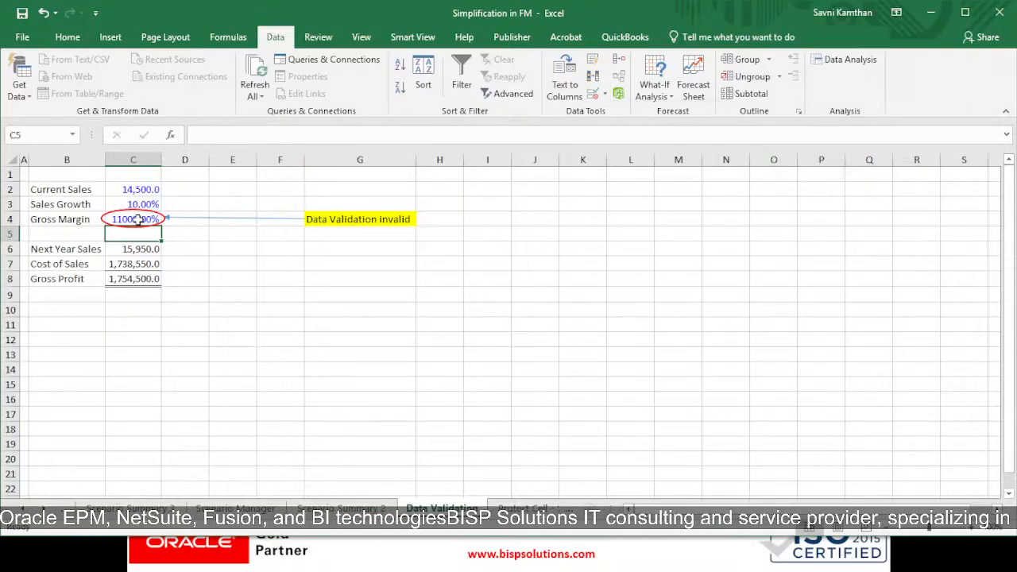
pyautogui.click(140, 219)
pyautogui.write('1')
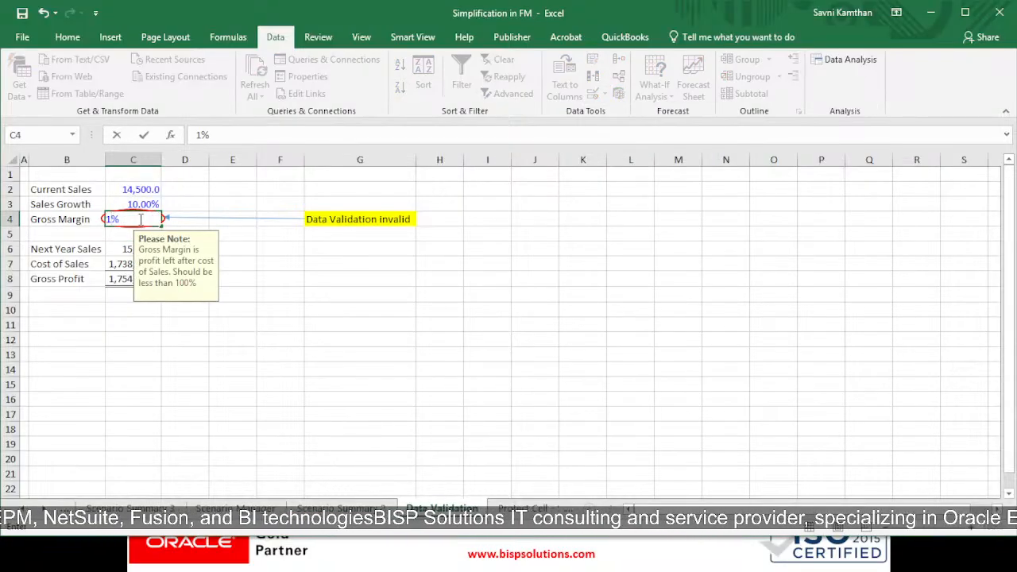
pyautogui.press('BackSpace')
pyautogui.write('100')
pyautogui.press('Return')
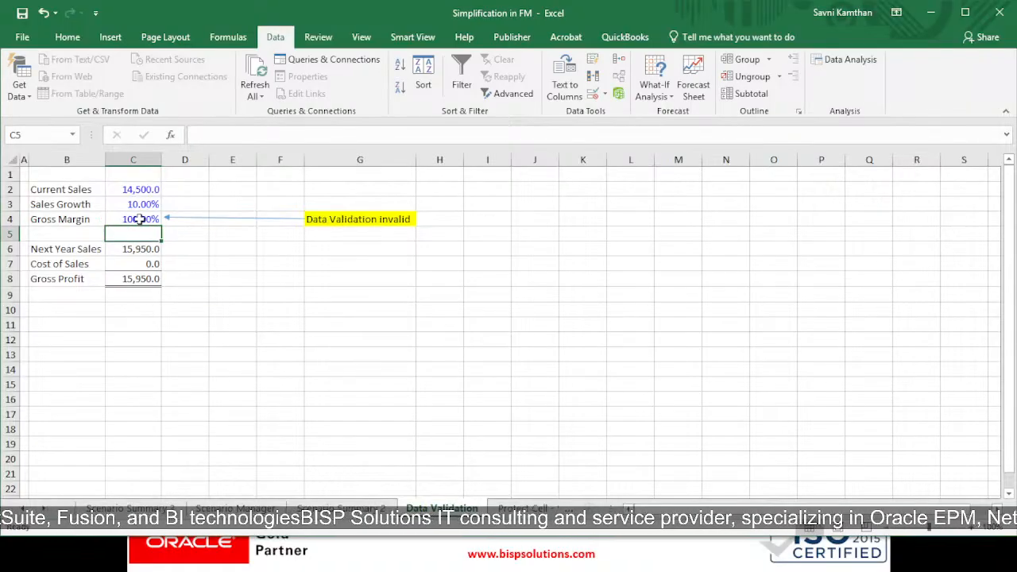
pyautogui.moveTo(129, 279); pyautogui.dragTo(119, 192)
pyautogui.click(205, 279)
pyautogui.click(211, 217)
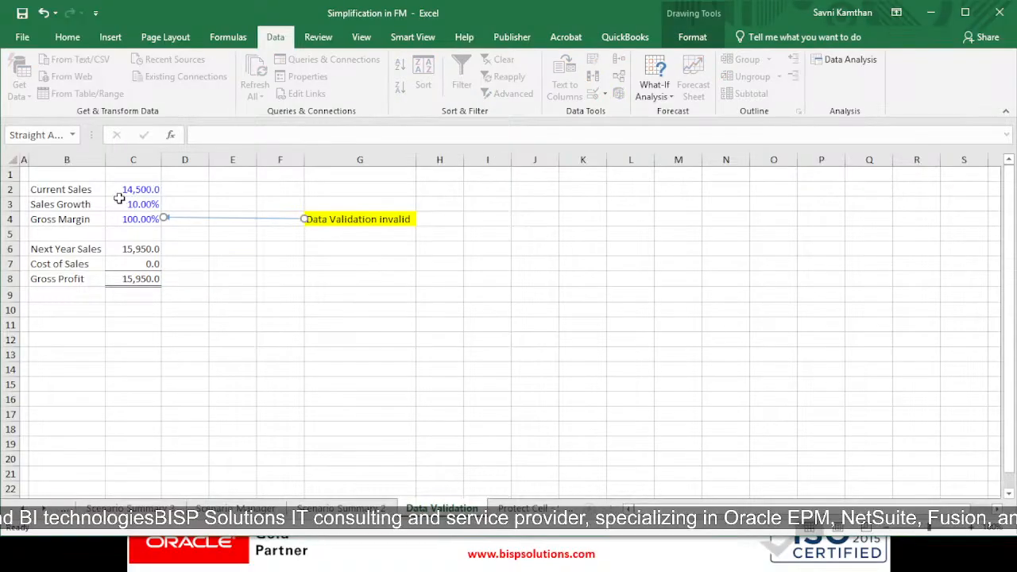
pyautogui.moveTo(58, 195)
pyautogui.mouseDown()
pyautogui.moveTo(121, 194)
pyautogui.moveTo(152, 281)
pyautogui.mouseUp()
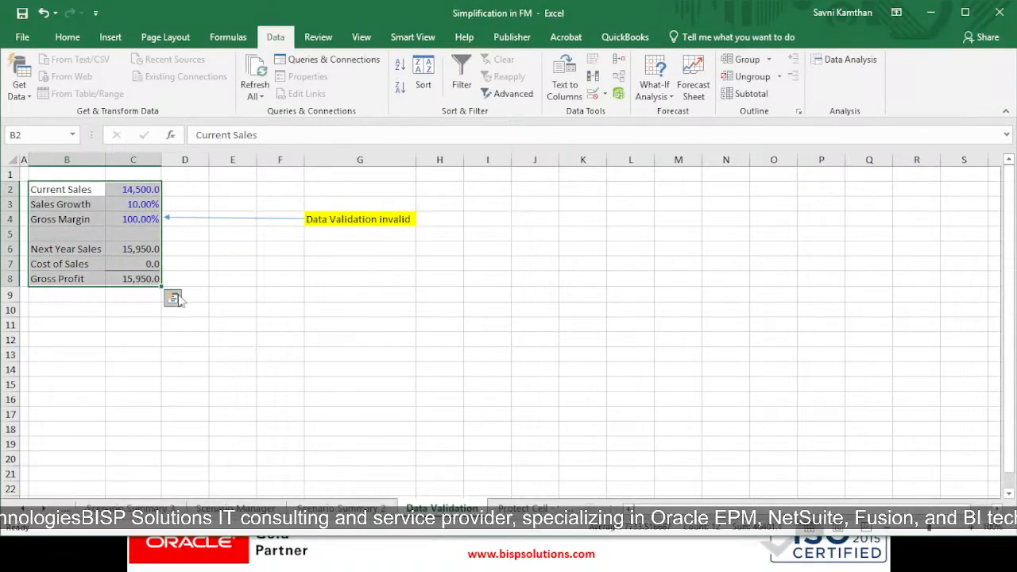
# Step: Switch to the Protect Cell - Sheet sheet and review the model range B2:C8
pyautogui.click(522, 508)
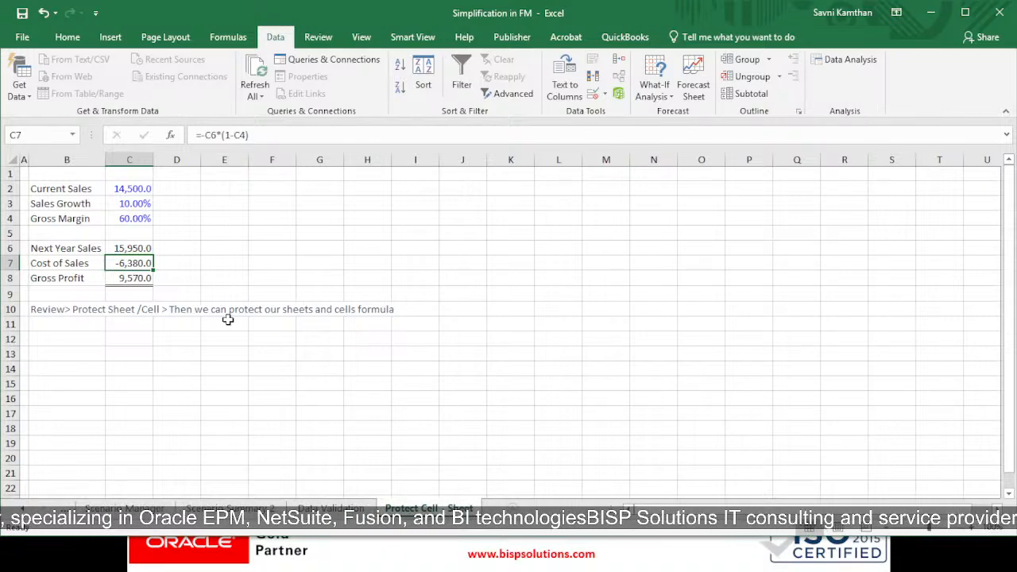
pyautogui.moveTo(47, 186); pyautogui.dragTo(148, 280)
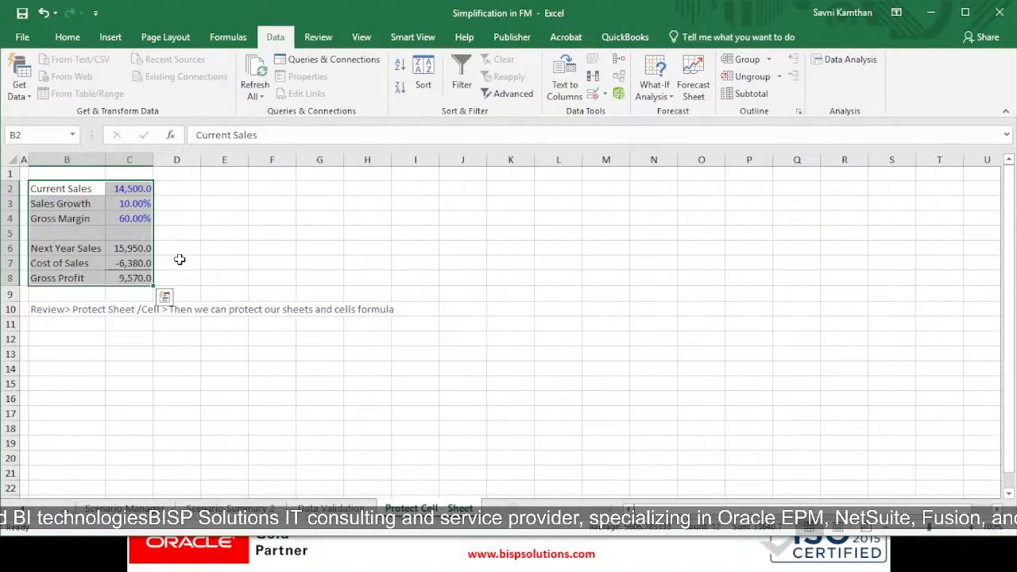
pyautogui.click(78, 294)
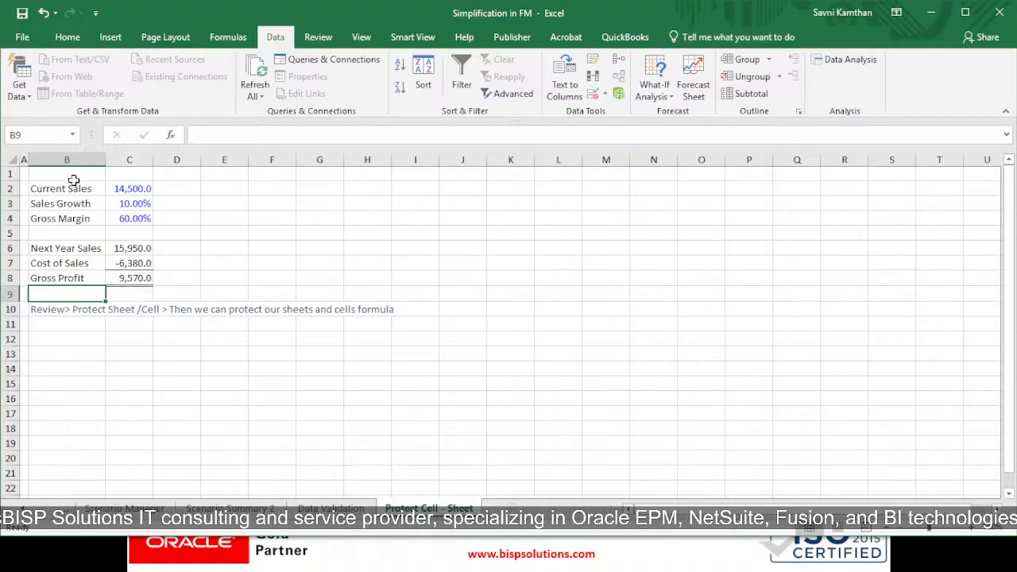
# Step: Protect the workbook structure without setting a password
pyautogui.click(325, 45)
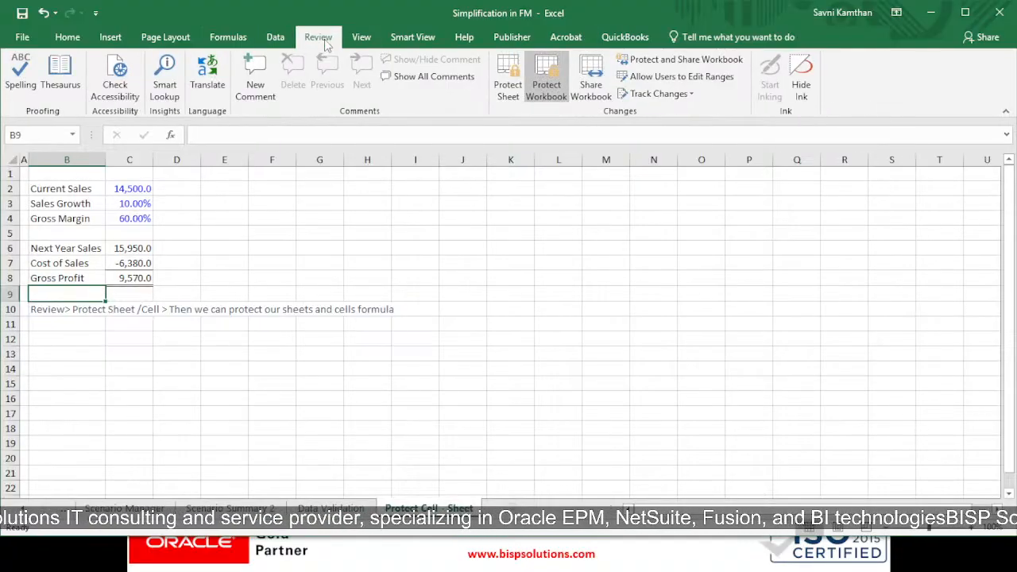
pyautogui.click(544, 95)
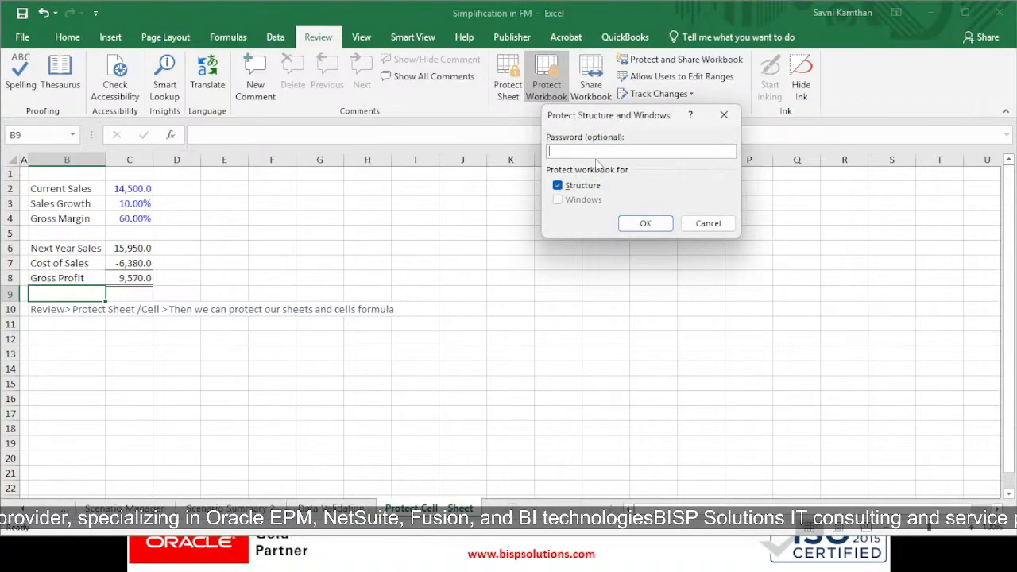
pyautogui.click(636, 223)
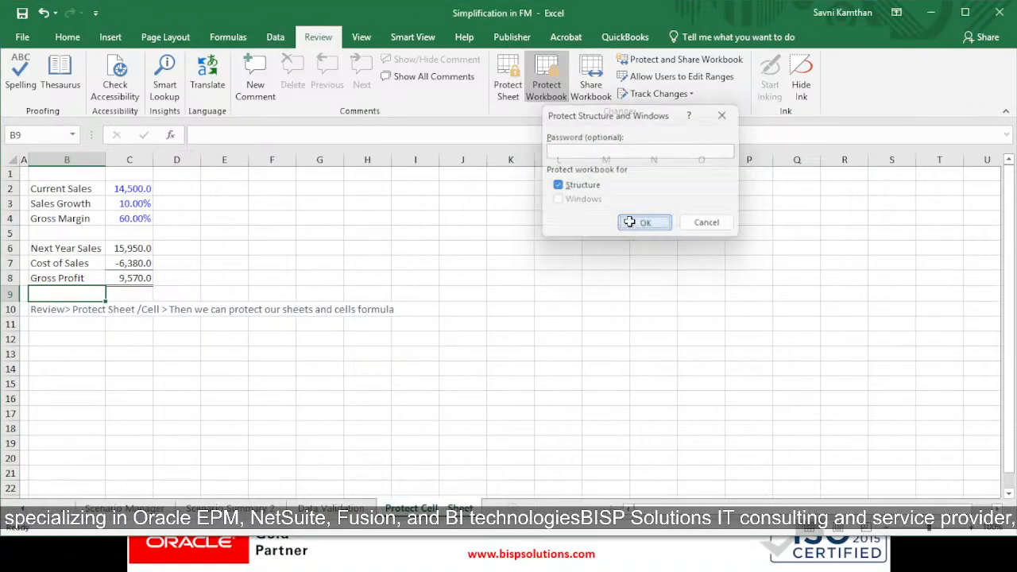
# Step: Confirm the workbook structure protection
pyautogui.click(364, 291)
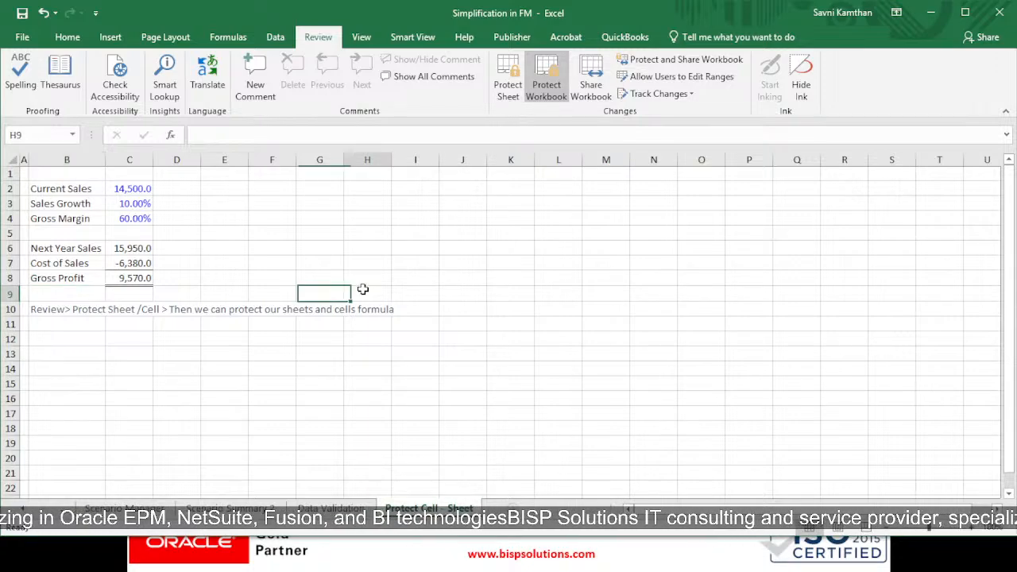
pyautogui.moveTo(214, 218); pyautogui.dragTo(403, 211)
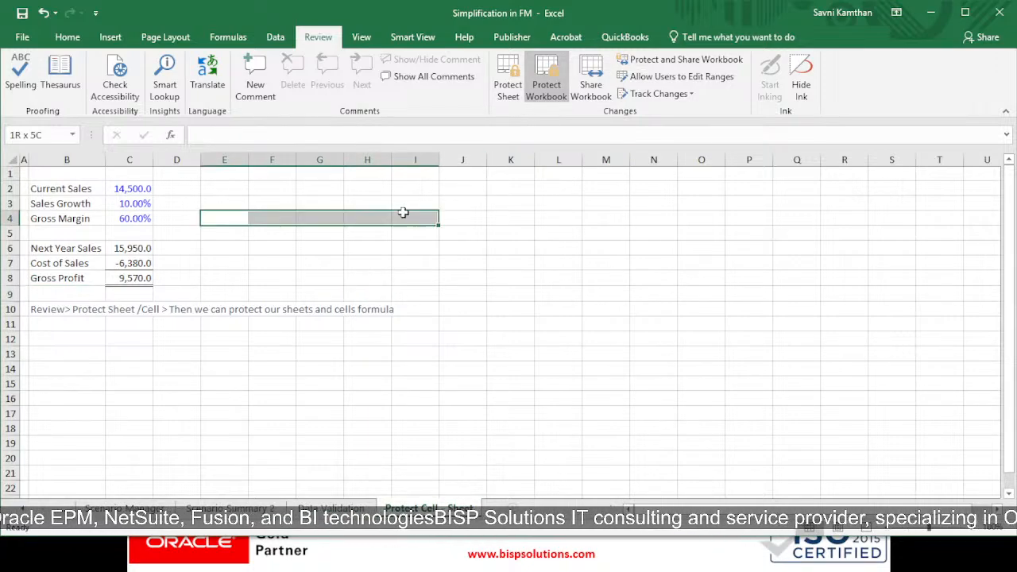
pyautogui.moveTo(26, 185); pyautogui.dragTo(759, 416)
pyautogui.click(619, 424)
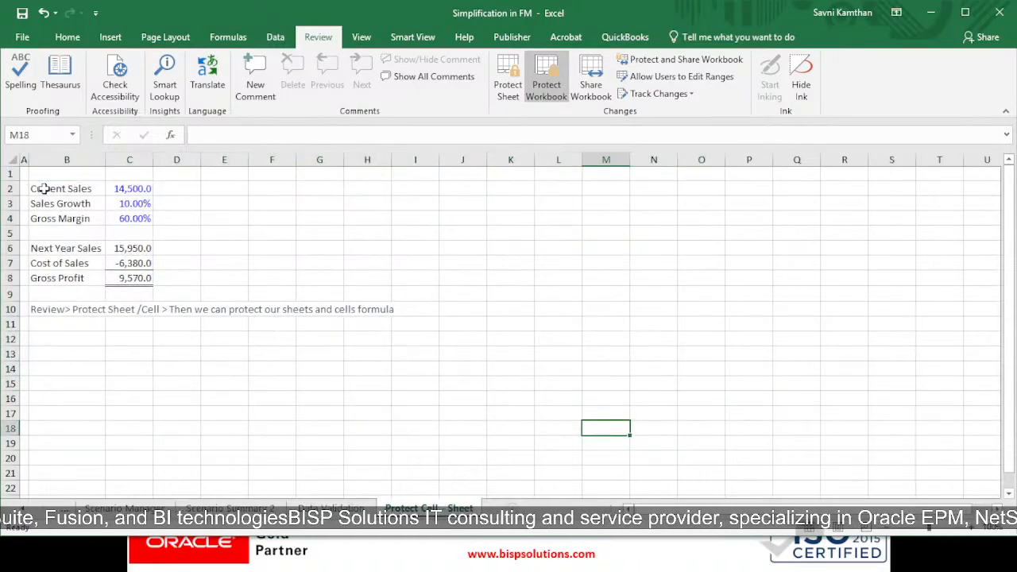
pyautogui.moveTo(43, 189); pyautogui.dragTo(752, 447)
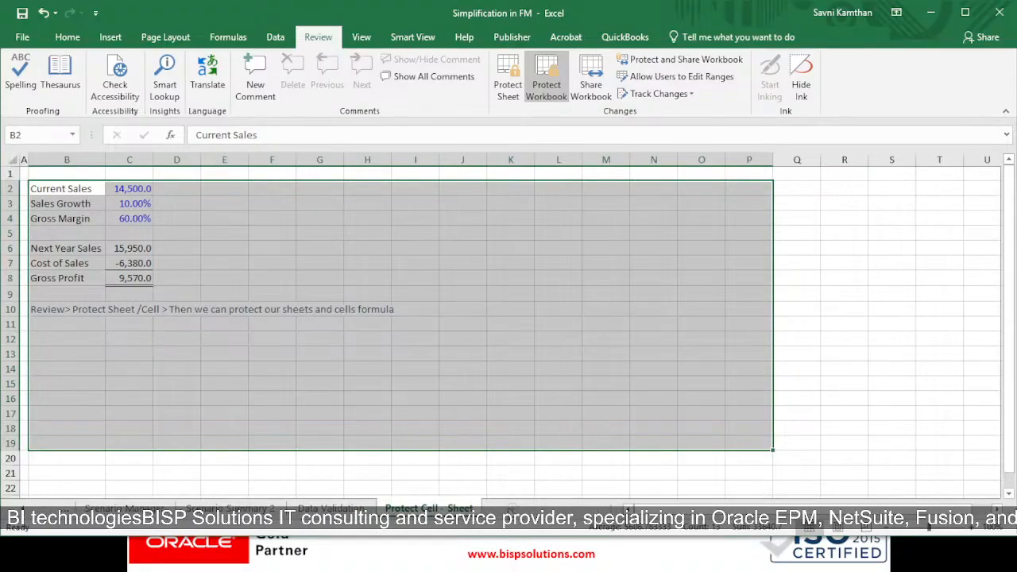
pyautogui.click(536, 469)
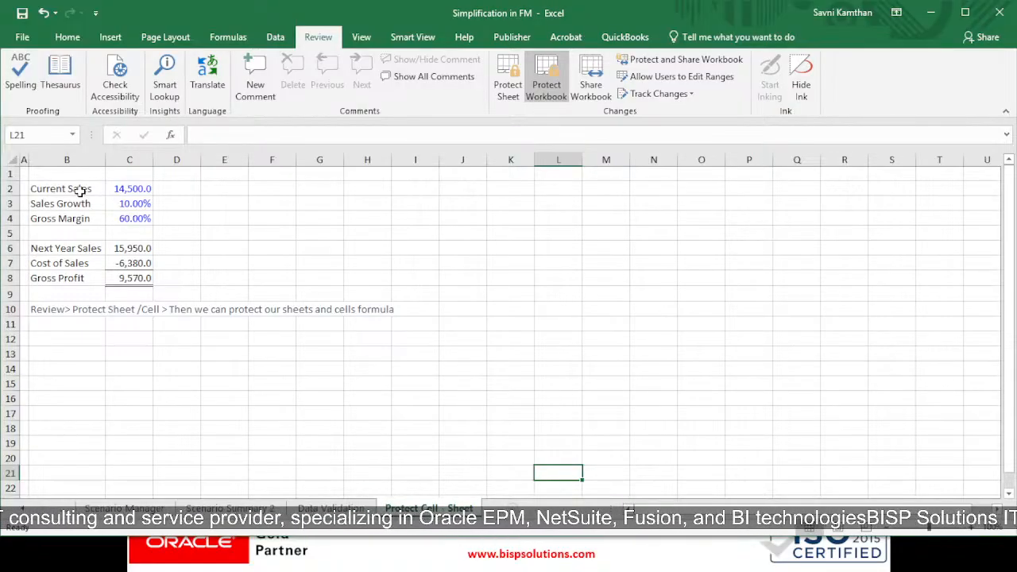
pyautogui.moveTo(80, 191); pyautogui.dragTo(480, 461)
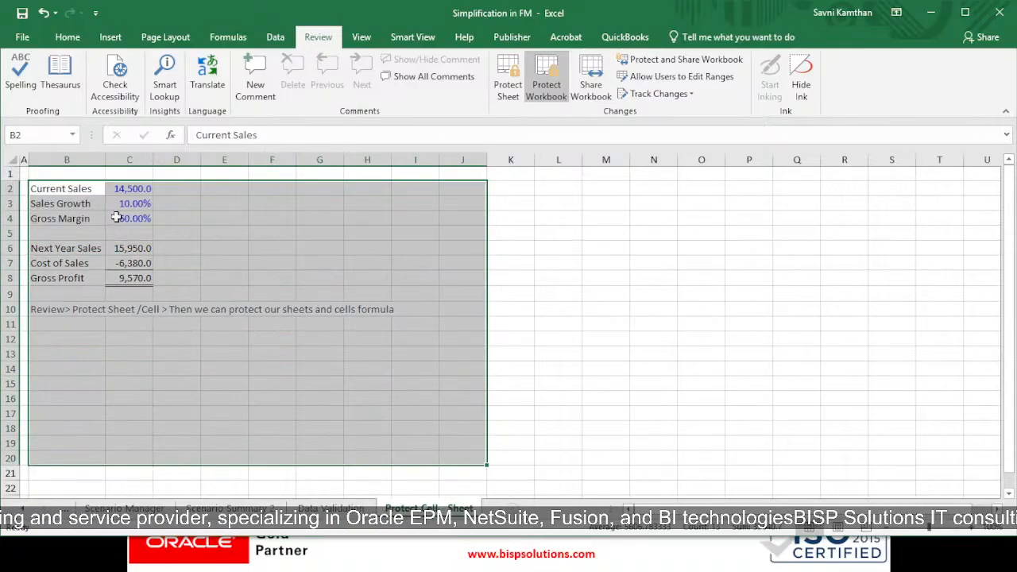
pyautogui.moveTo(80, 191); pyautogui.dragTo(452, 326)
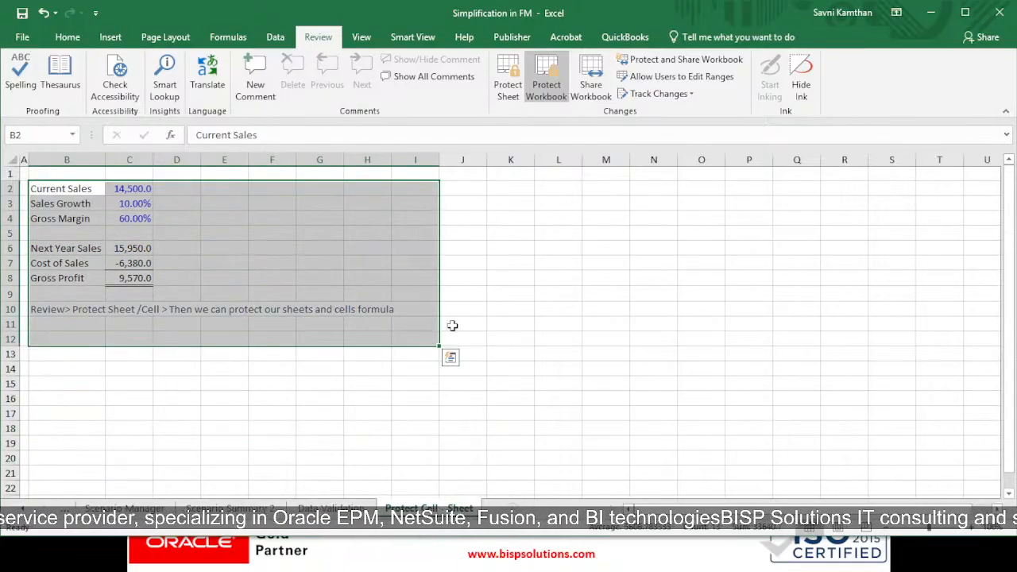
pyautogui.click(455, 326)
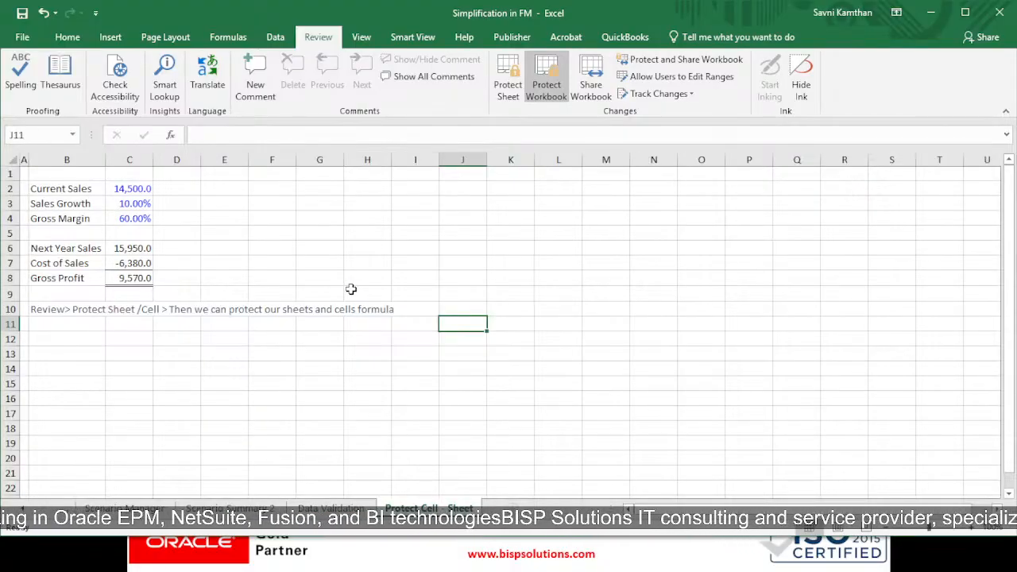
# Step: Switch to the PowerPoint slide show of Simplification of Financial Modelling and advance to the next slide
pyautogui.hotkey('alt', 'Tab')
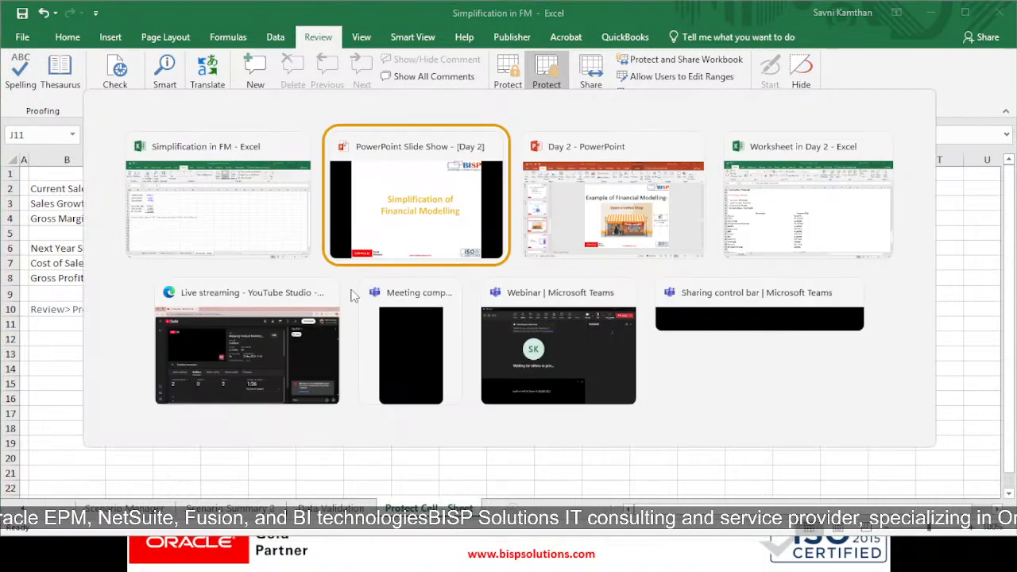
pyautogui.press('Right')
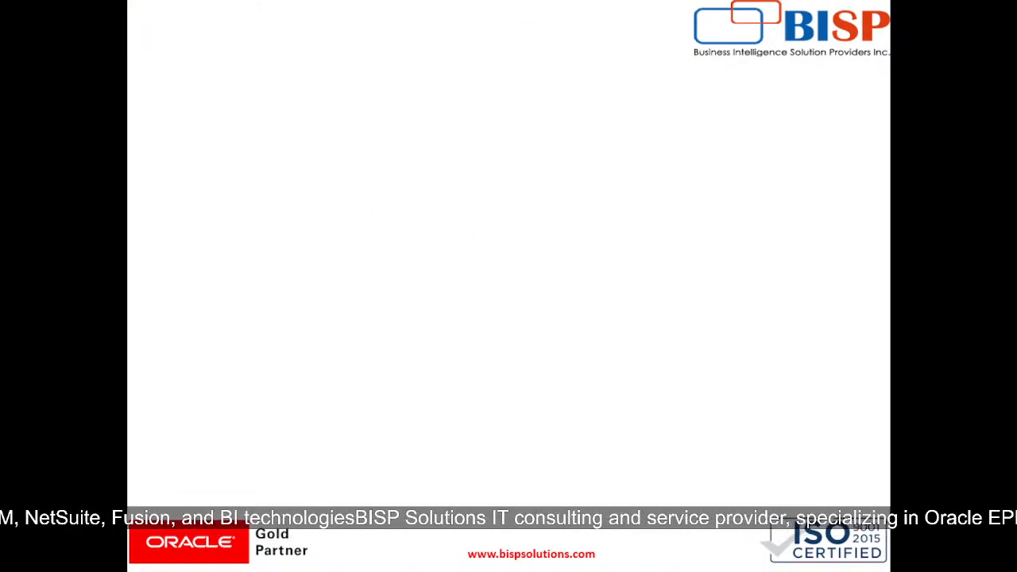